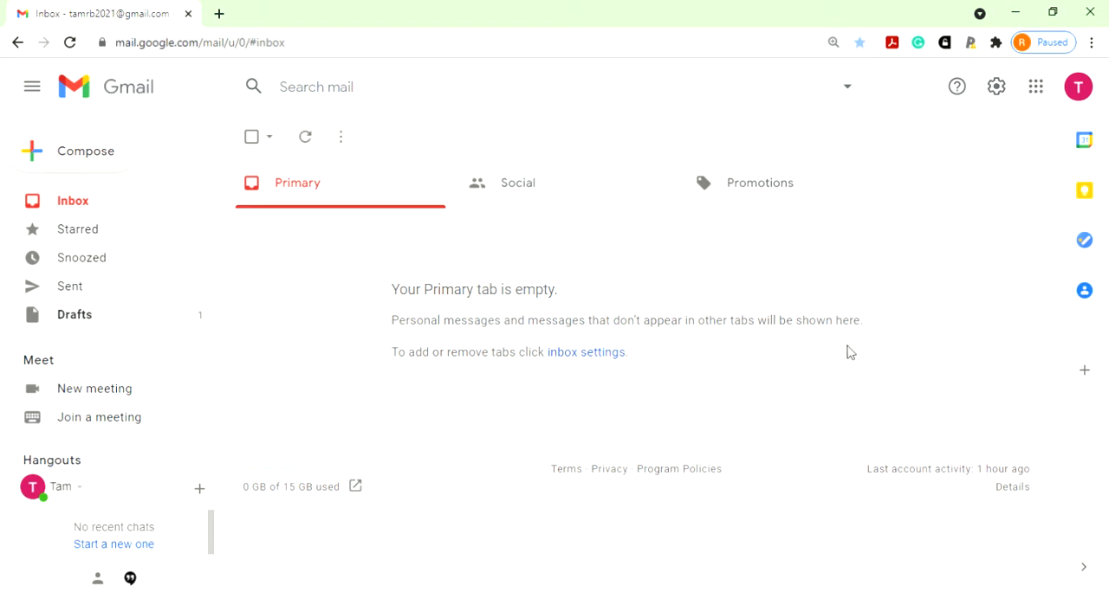
# - Switch from Gmail to Google Forms and create a blank form
pyautogui.click(1039, 87)
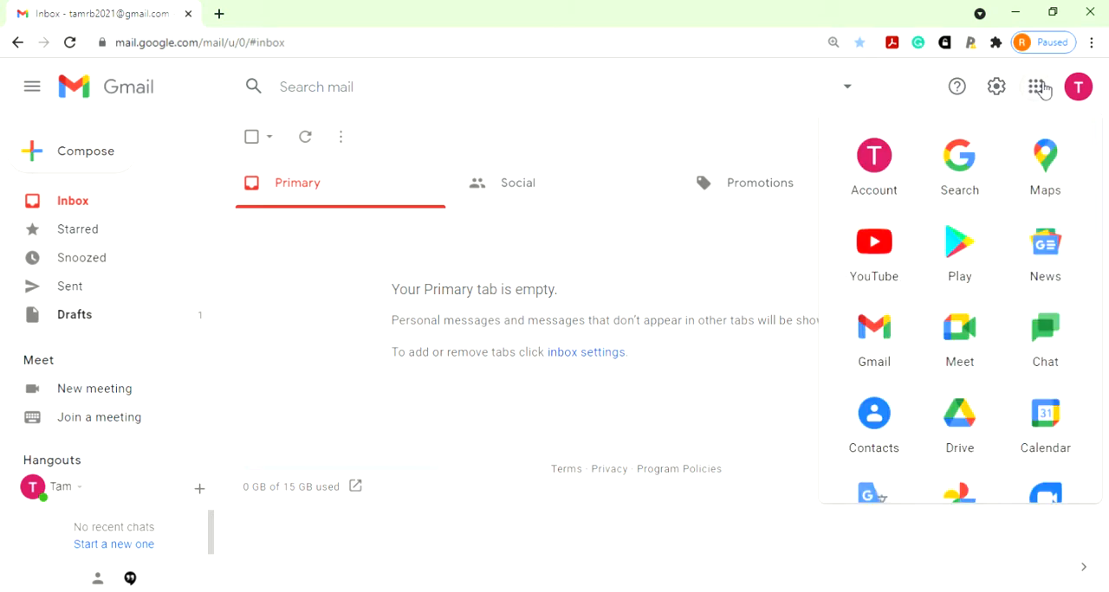
pyautogui.scroll(-5, 1005, 325)
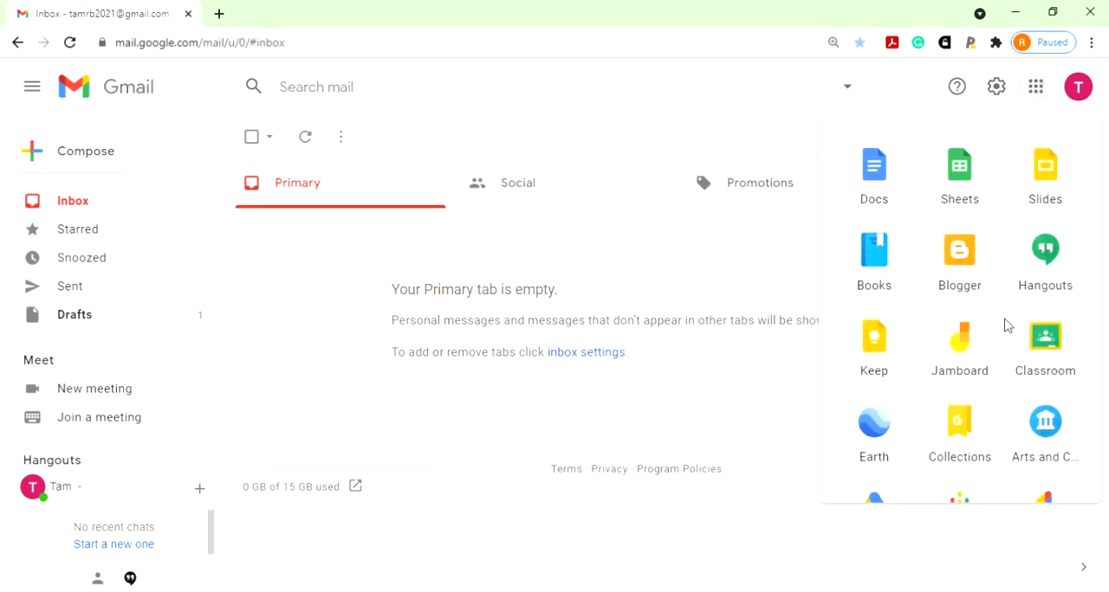
pyautogui.scroll(-3, 1004, 325)
pyautogui.click(966, 391)
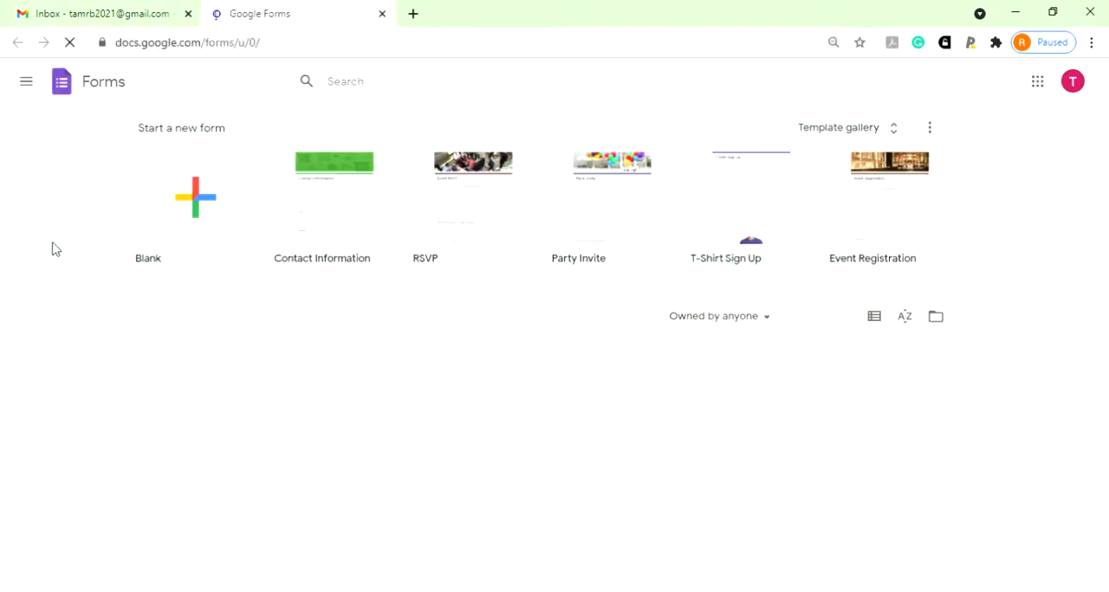
pyautogui.click(185, 205)
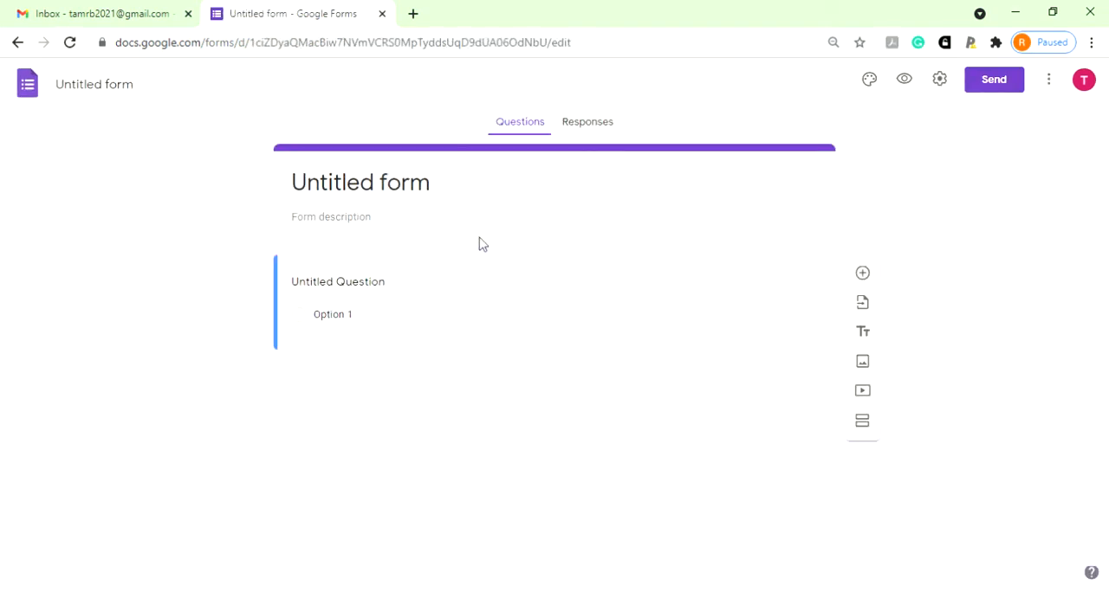
# - Title the form "Demographic Information"
pyautogui.click(451, 193)
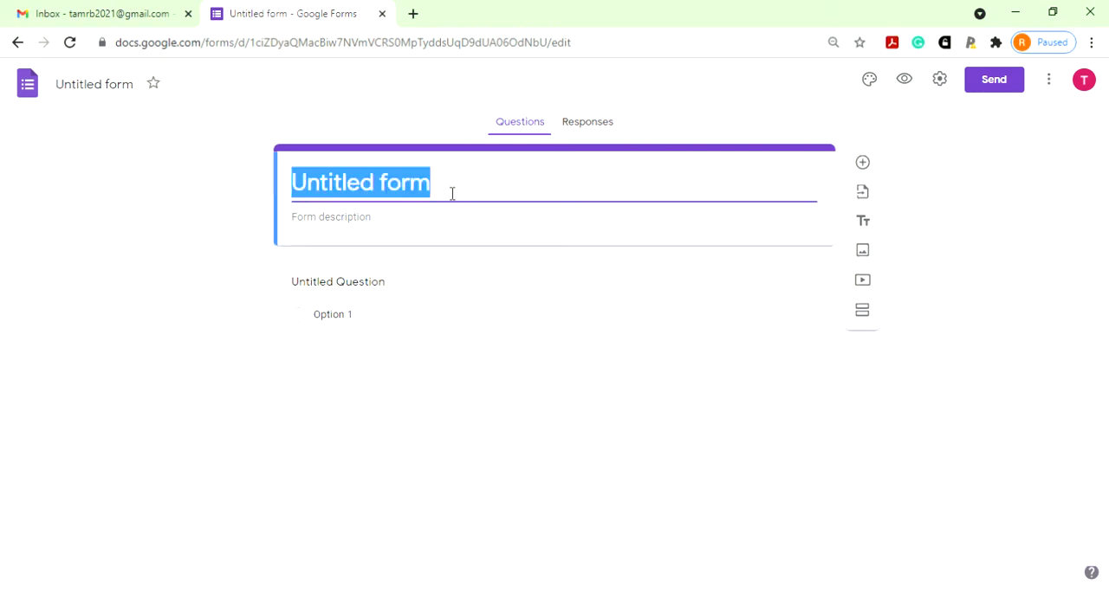
pyautogui.write('Demogr')
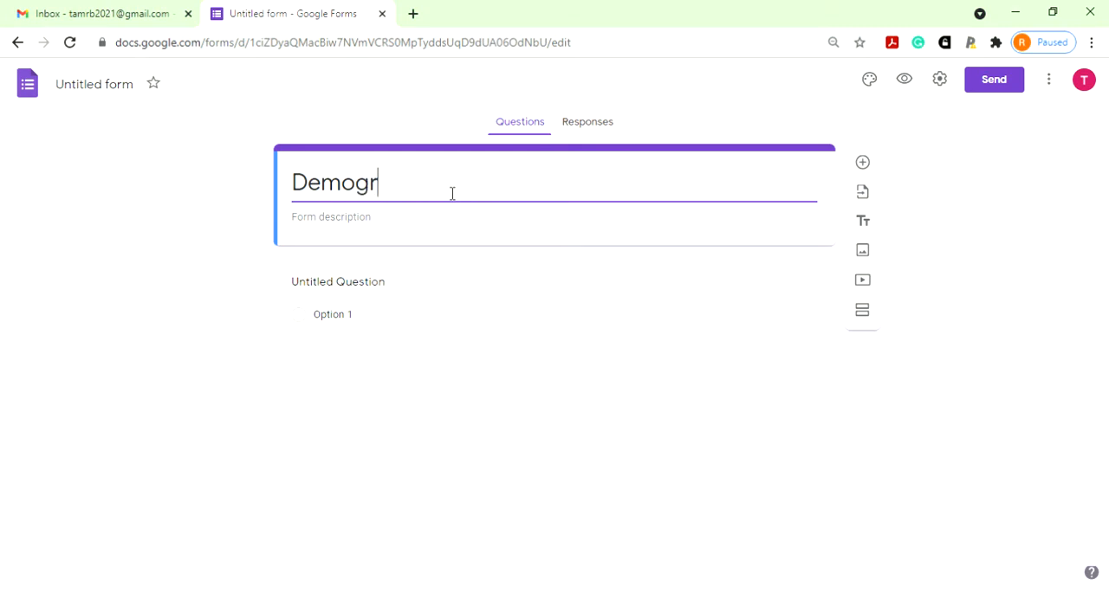
pyautogui.write('aphic ')
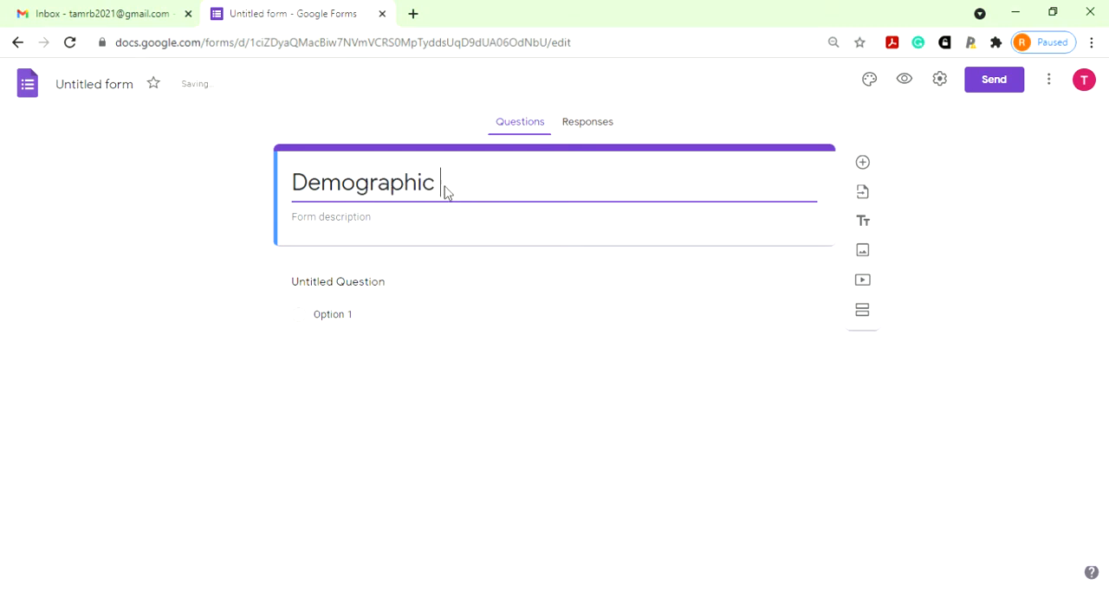
pyautogui.write('Information')
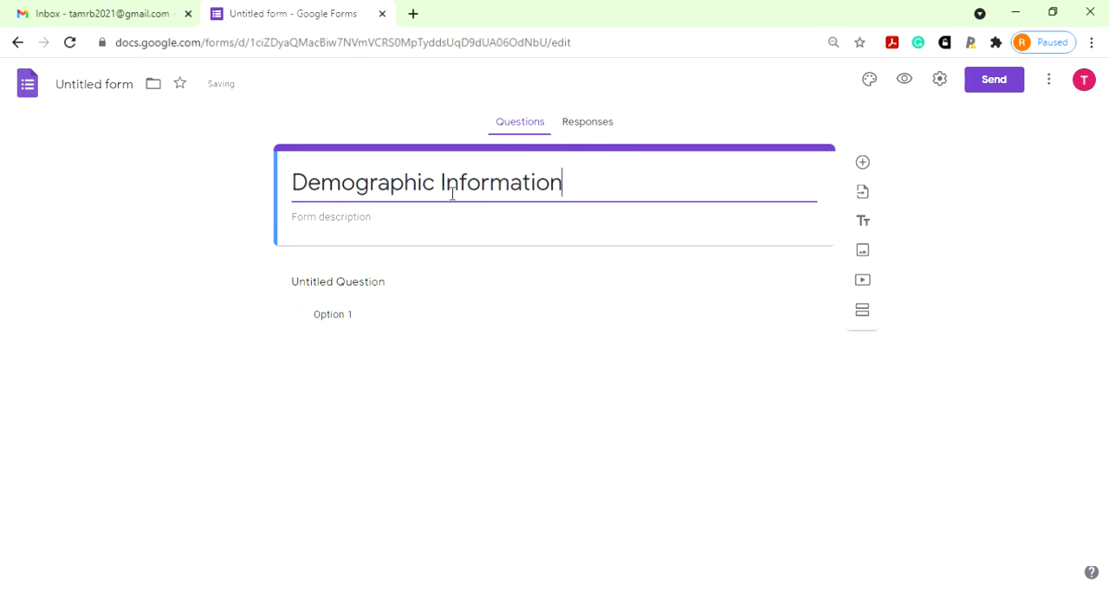
# - Enter "Write without mistake" as the form description
pyautogui.click(470, 223)
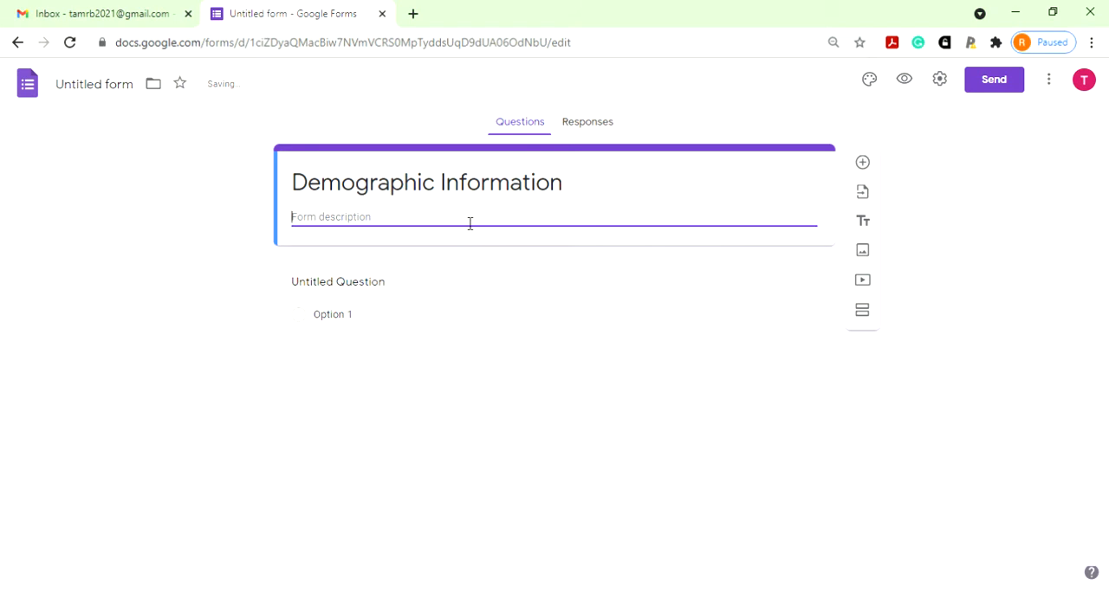
pyautogui.write('W')
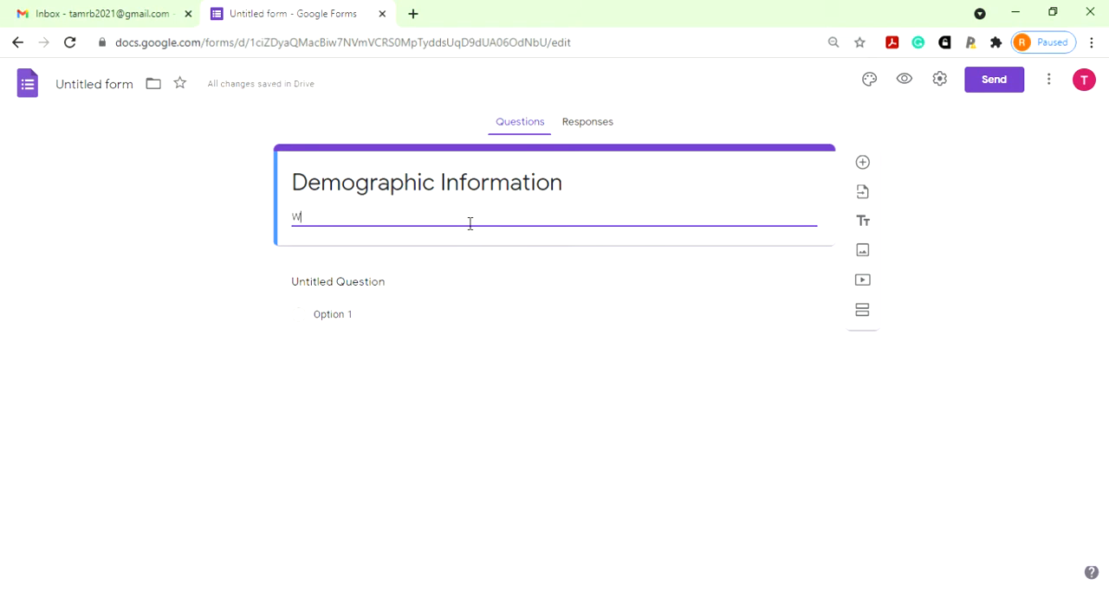
pyautogui.write('rite without mistake')
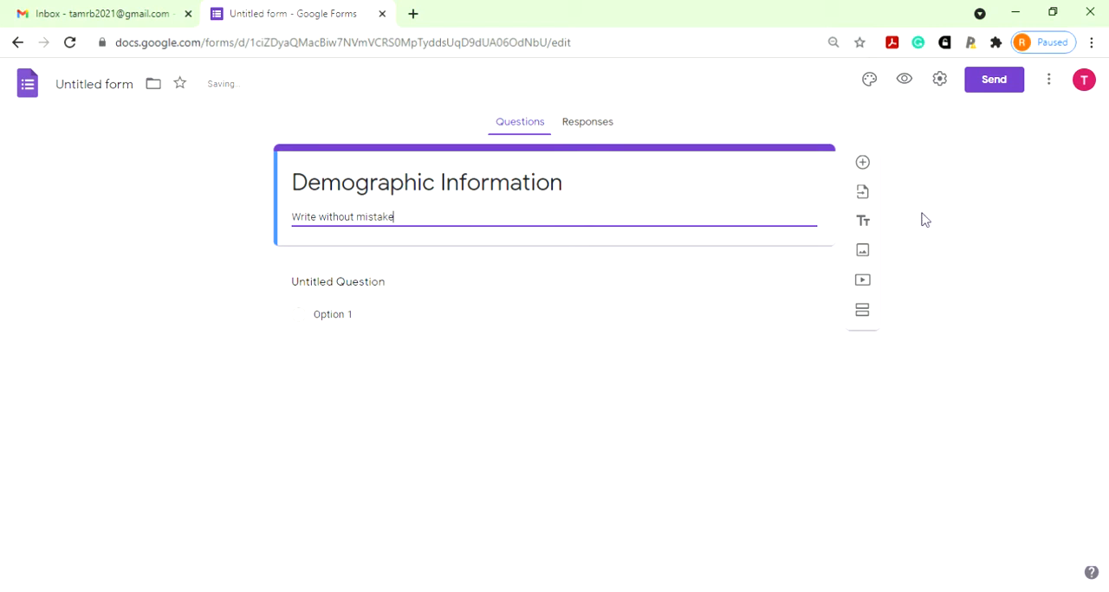
# - Add a question titled "Name of the student" above the untitled question, with Short answer as its type
pyautogui.click(864, 165)
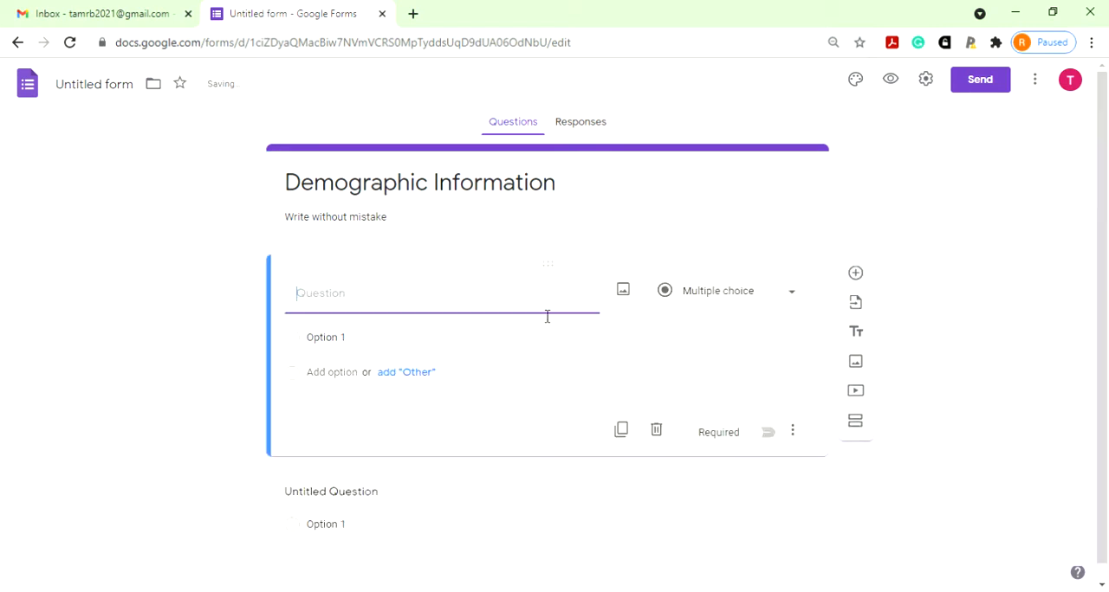
pyautogui.write('Name of ')
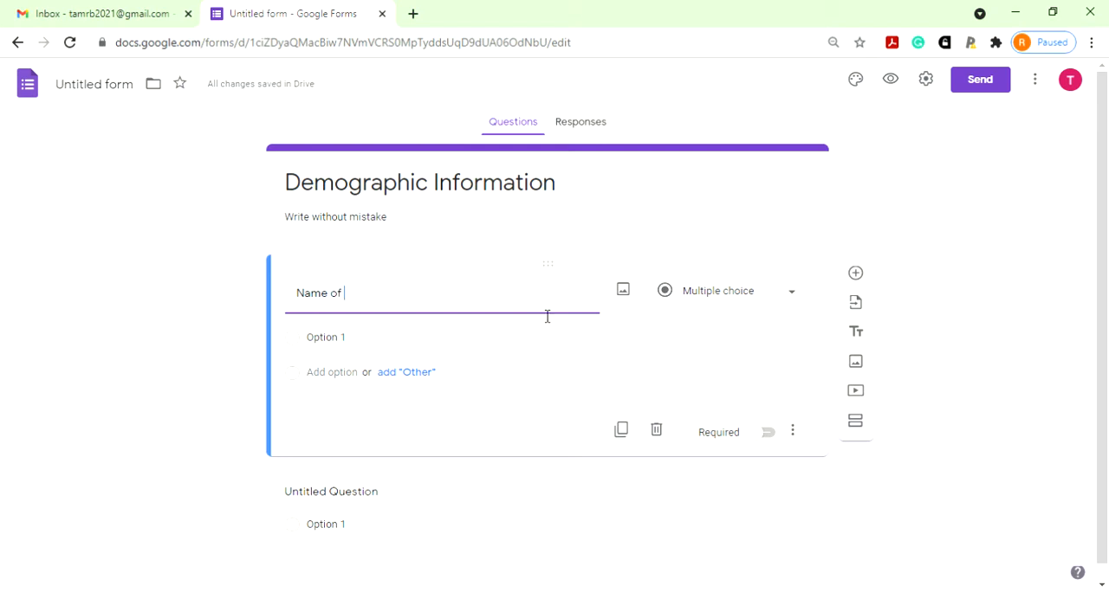
pyautogui.write('the student')
pyautogui.click(736, 308)
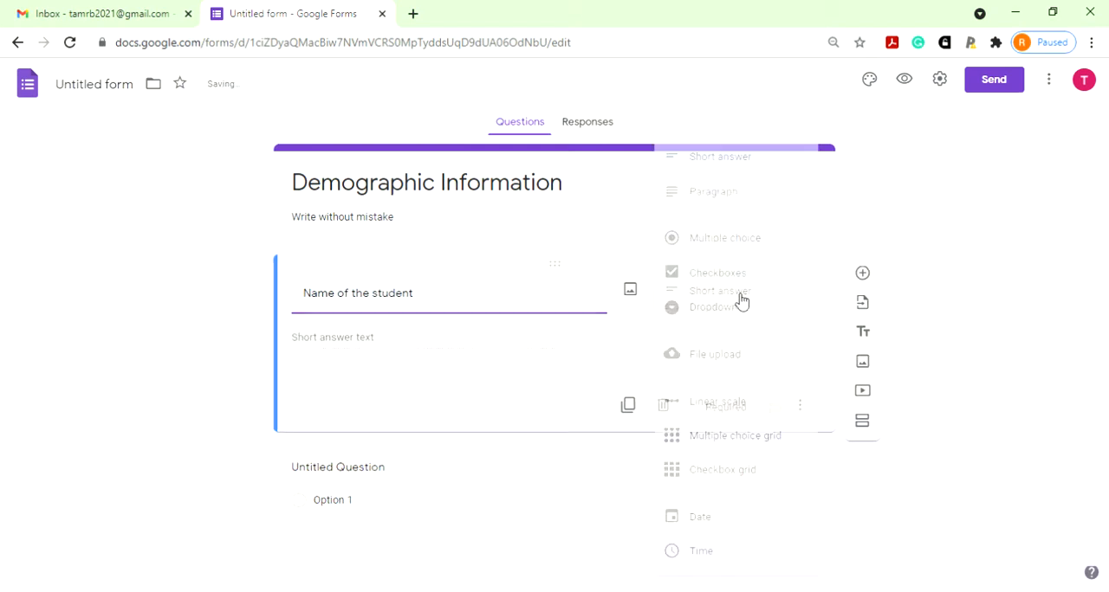
pyautogui.click(750, 169)
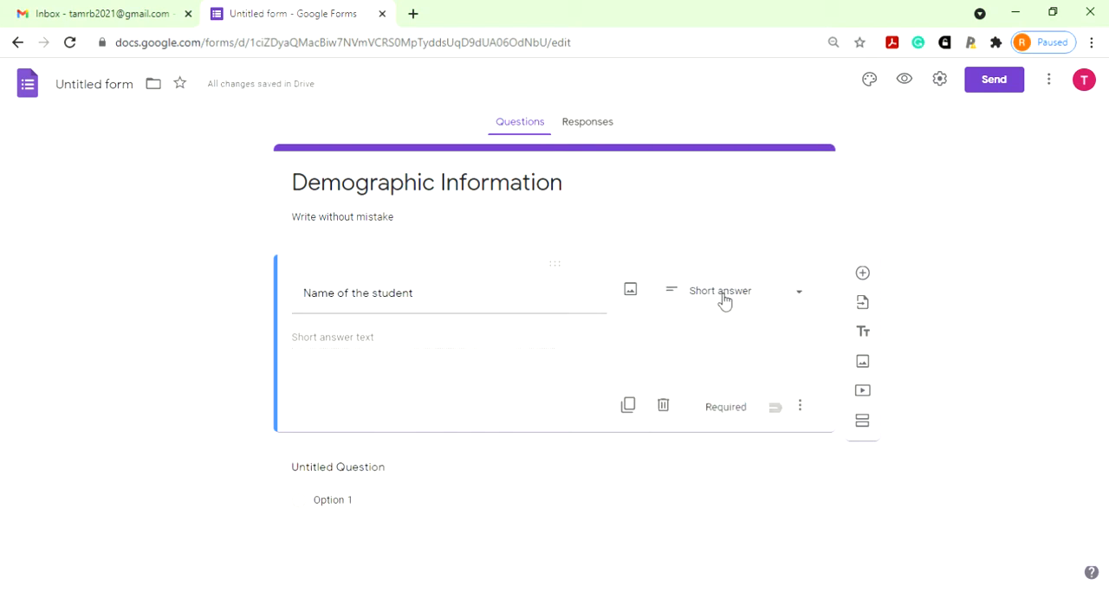
# - Review the available question types, keep Short answer, and make the student name question required
pyautogui.click(786, 301)
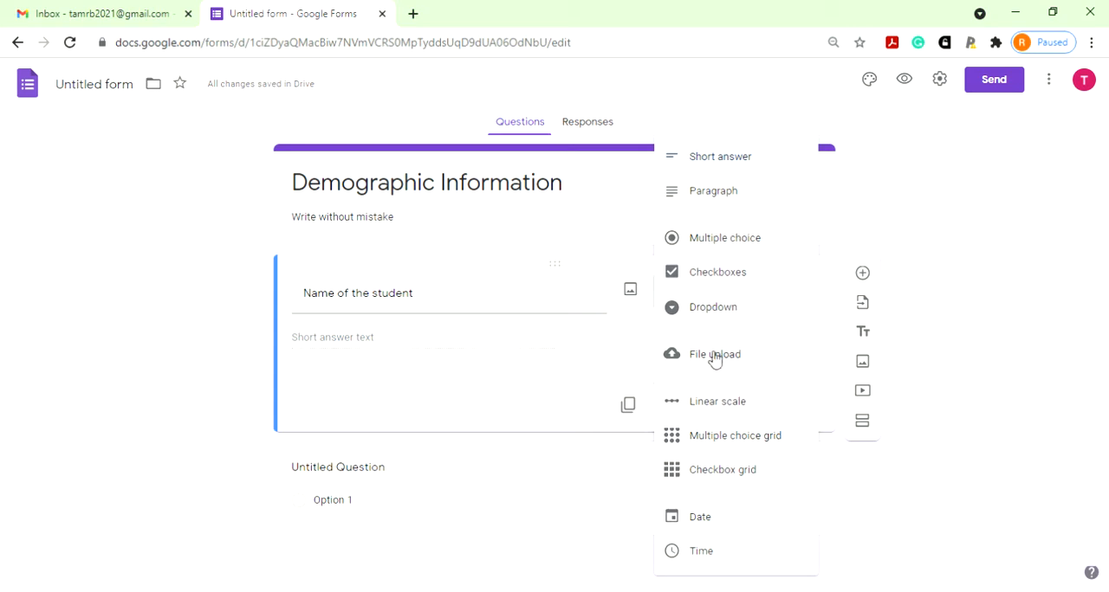
pyautogui.click(632, 333)
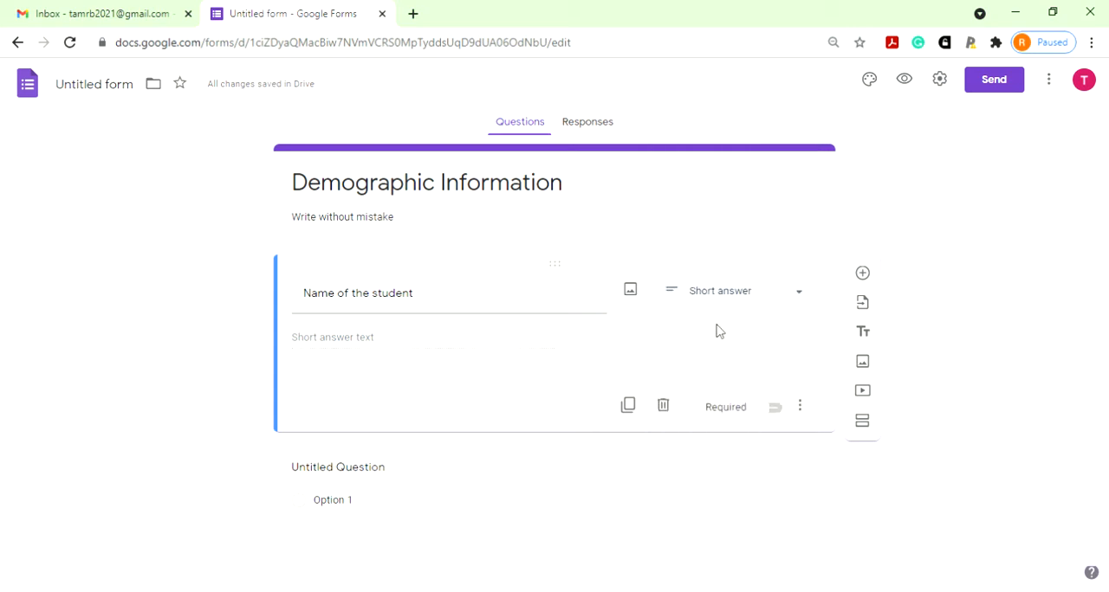
pyautogui.click(767, 410)
# - Add a question titled "Gender" below the student name question and set its type to Dropdown
pyautogui.click(864, 277)
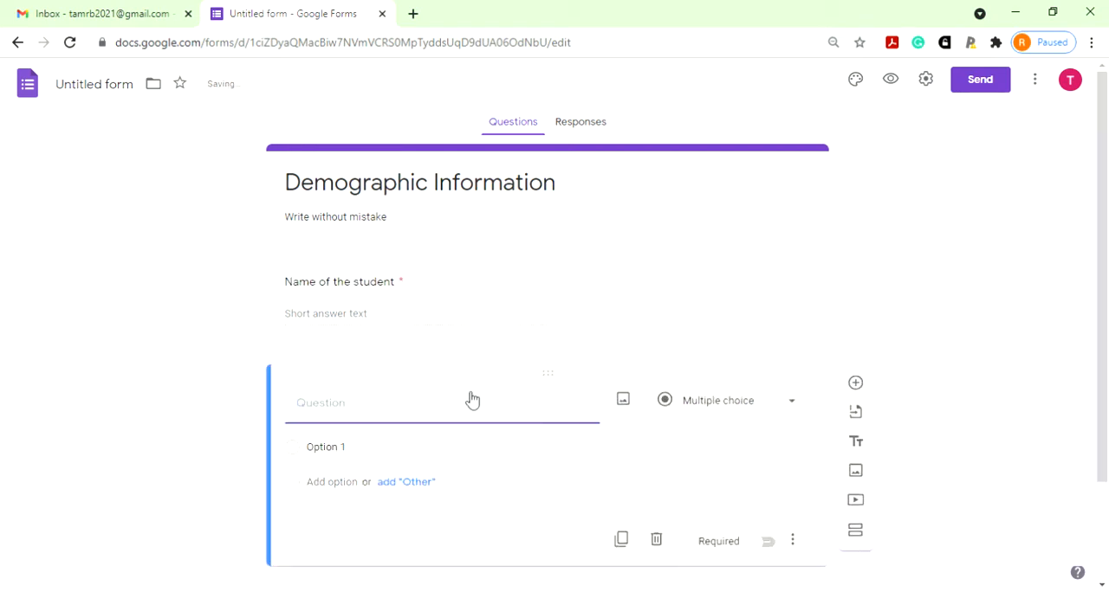
pyautogui.write('Gender')
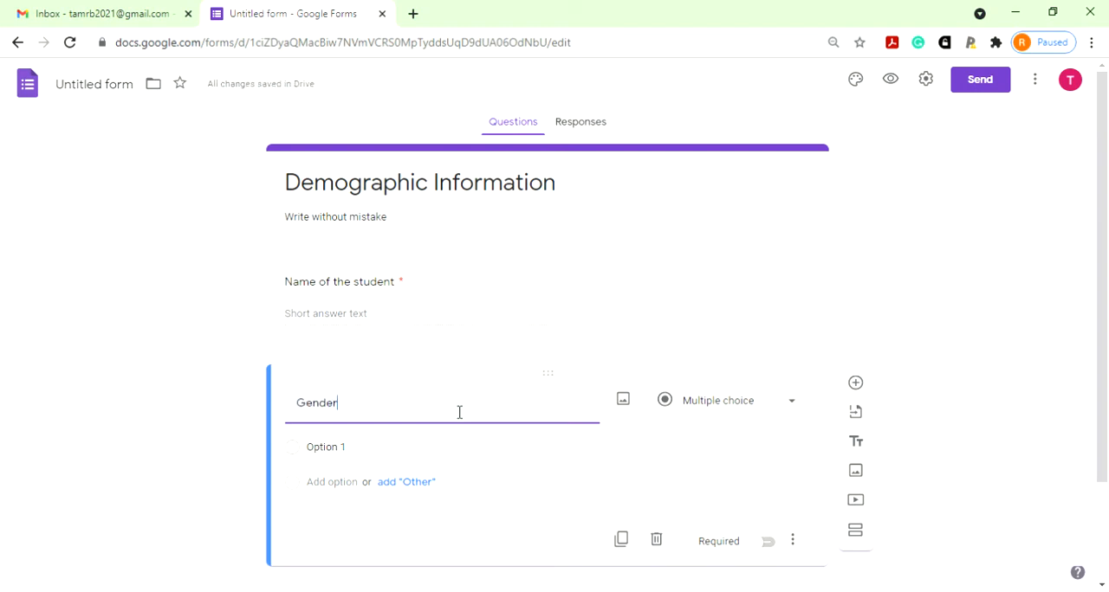
pyautogui.click(801, 403)
pyautogui.click(712, 309)
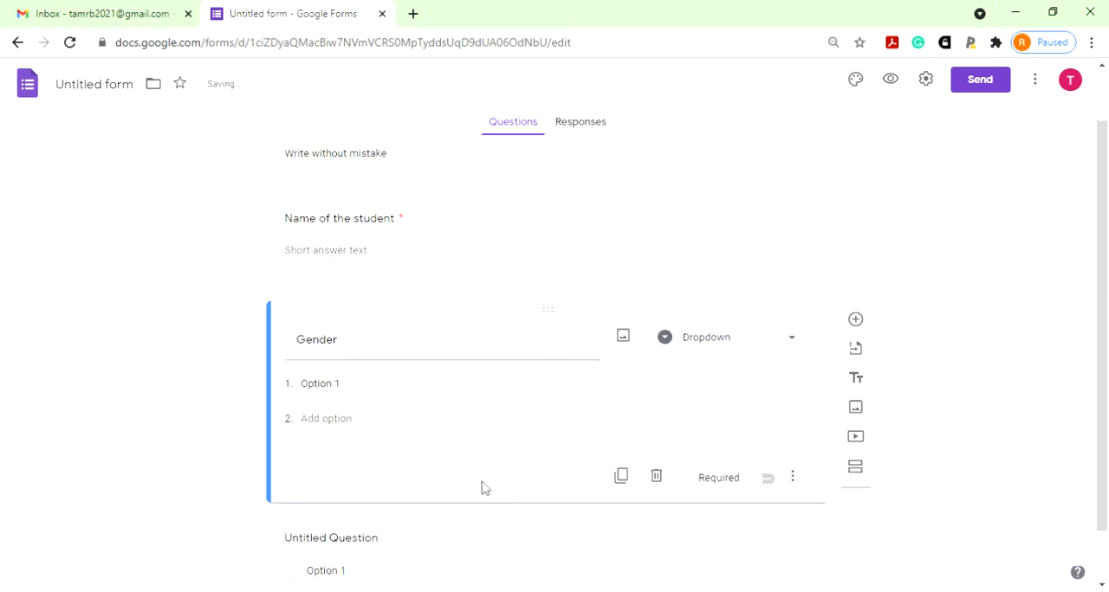
# - Give the Gender question the options "Male" and "Female" and make it required
pyautogui.click(374, 331)
pyautogui.write('Male')
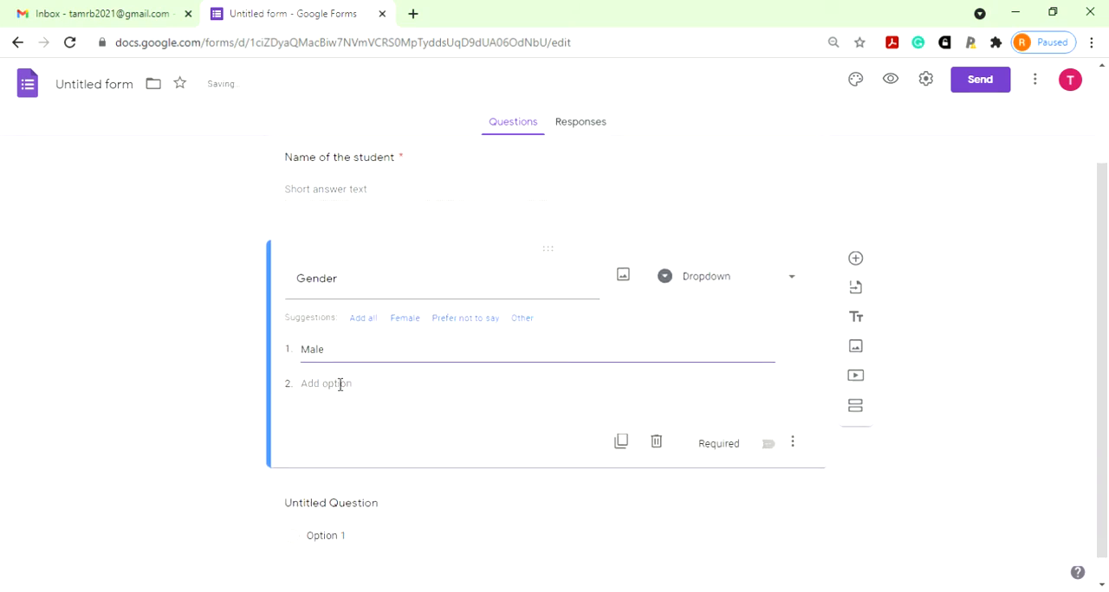
pyautogui.click(338, 383)
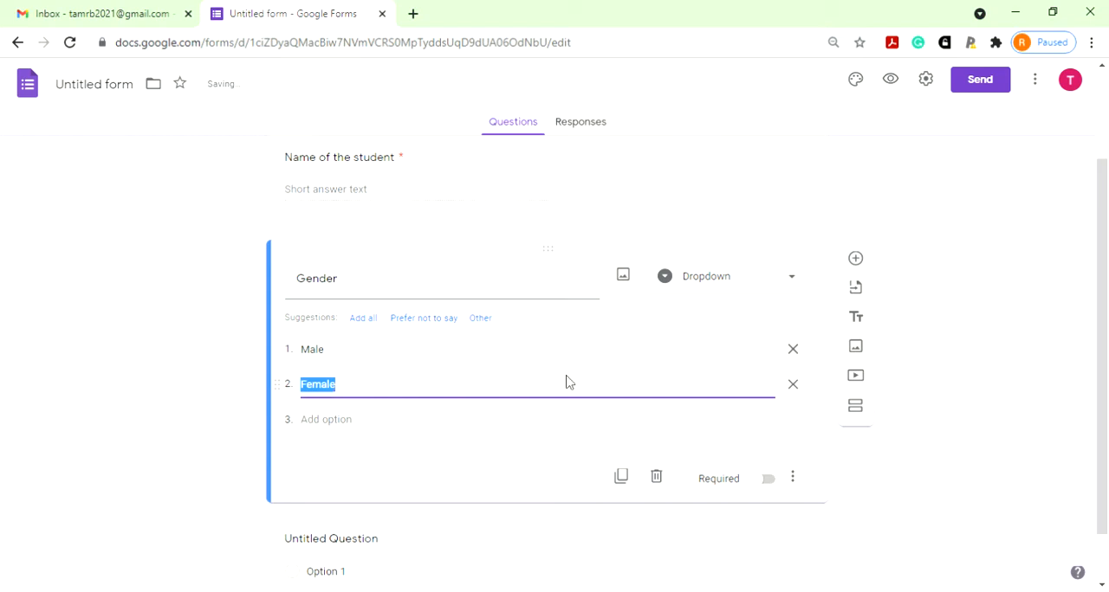
pyautogui.click(616, 424)
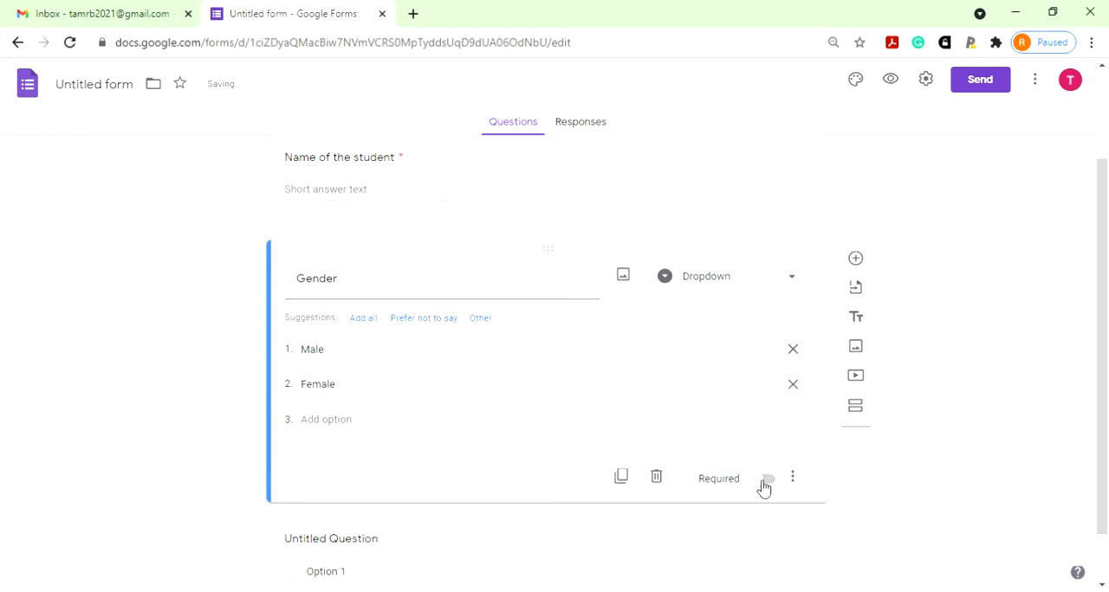
pyautogui.click(765, 482)
# - Look over the form from its title and description down to the Gender and untitled questions
pyautogui.scroll(2, 467, 347)
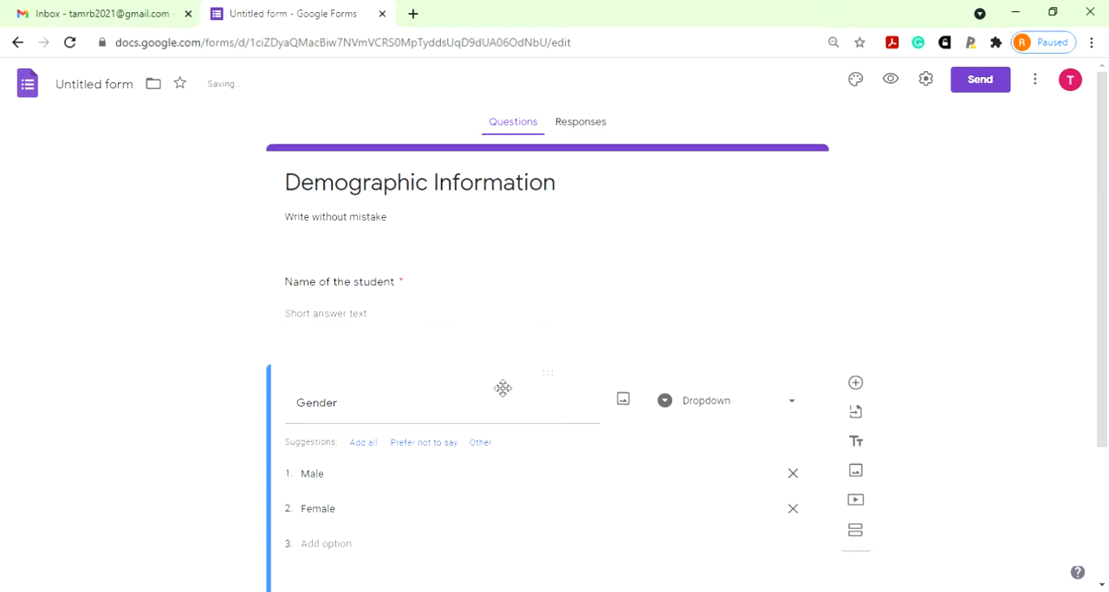
pyautogui.scroll(-3, 505, 396)
pyautogui.scroll(3, 511, 450)
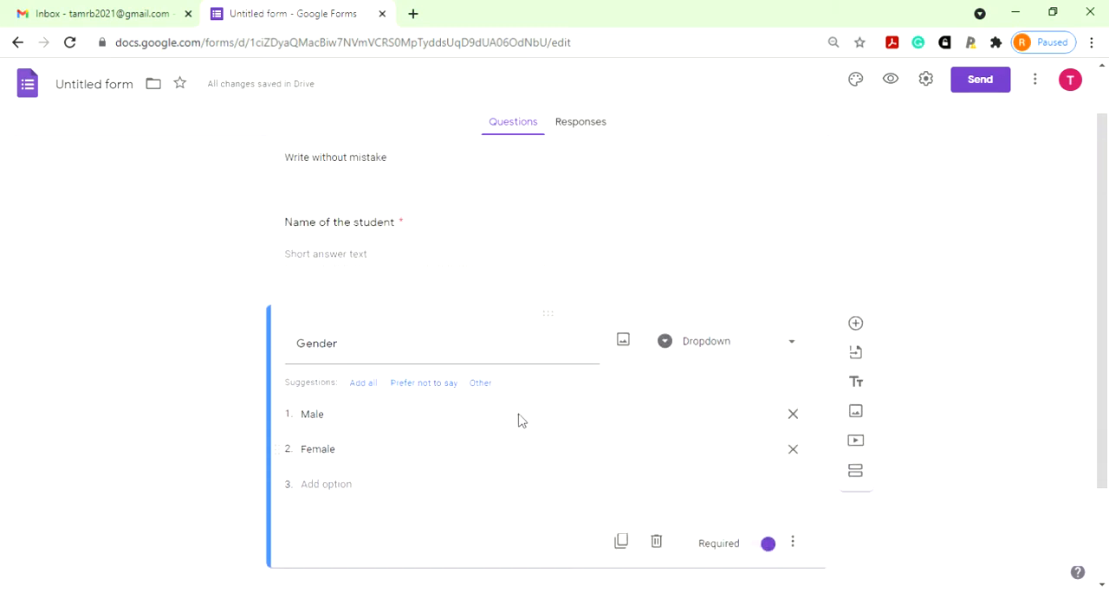
pyautogui.scroll(-3, 517, 433)
pyautogui.scroll(3, 517, 433)
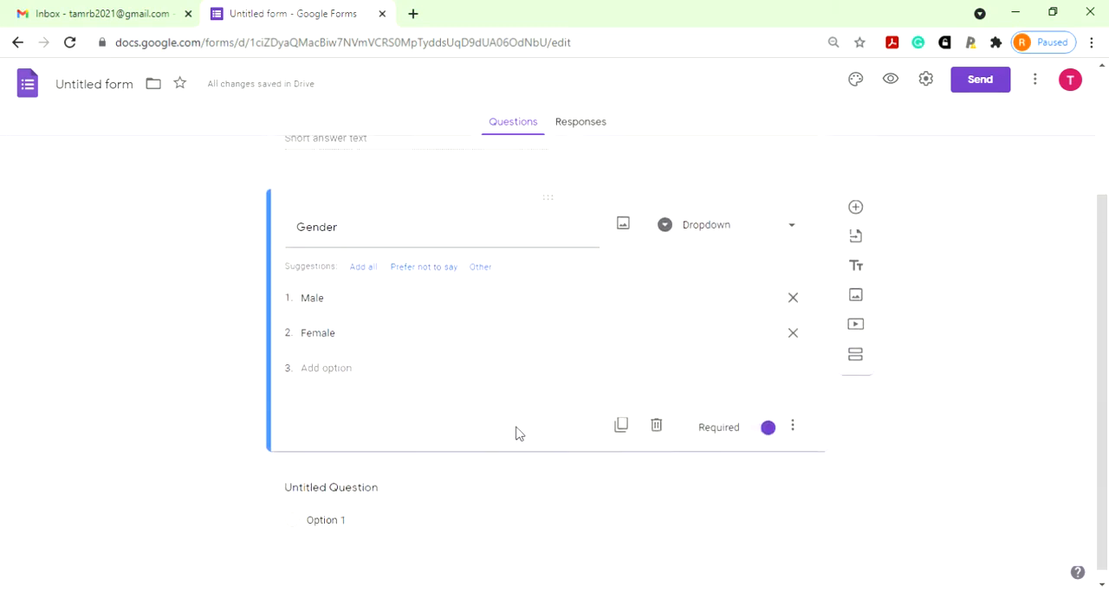
pyautogui.scroll(-3, 517, 433)
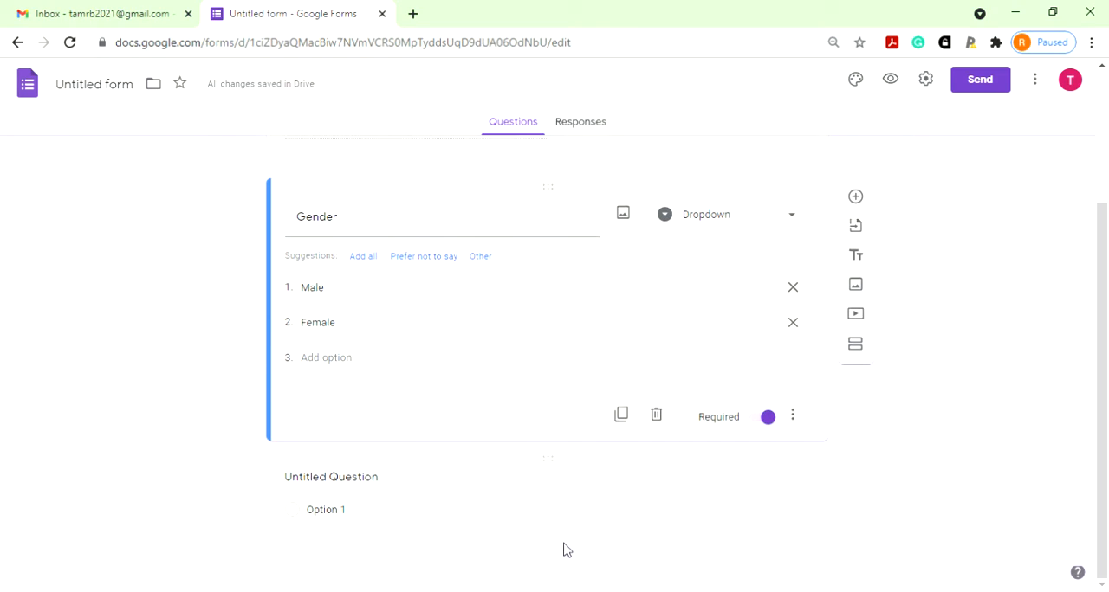
pyautogui.scroll(3, 570, 539)
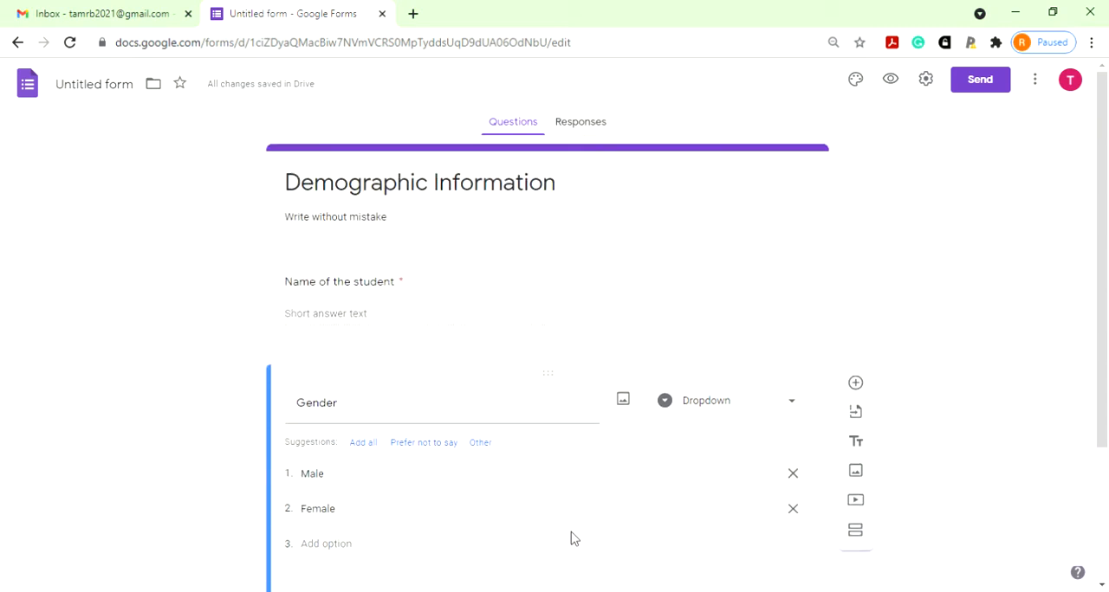
pyautogui.scroll(-3, 573, 537)
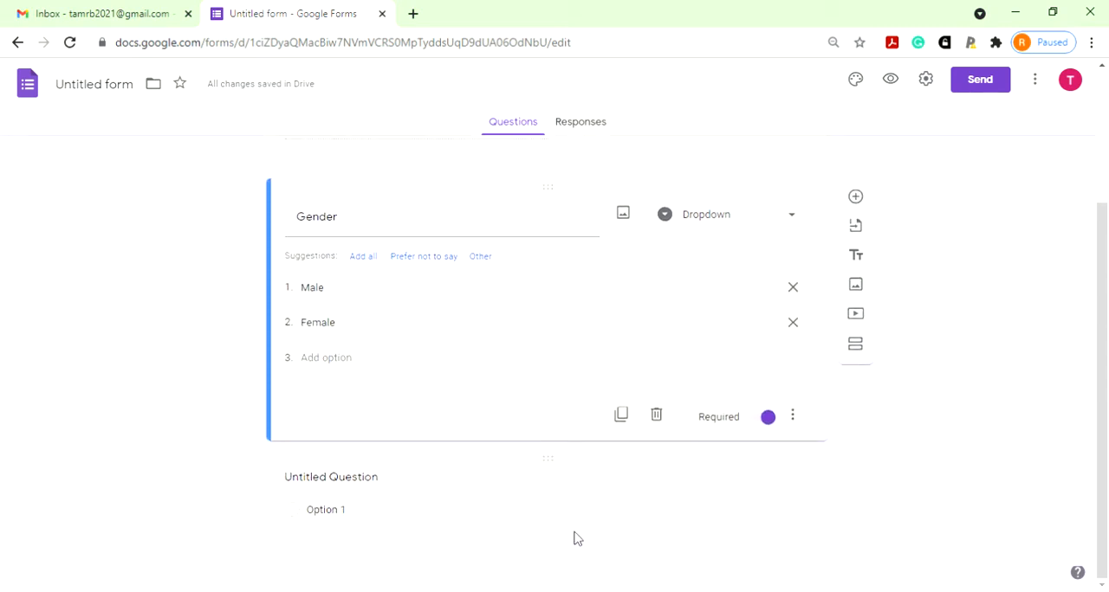
pyautogui.scroll(3, 633, 533)
pyautogui.scroll(-3, 656, 481)
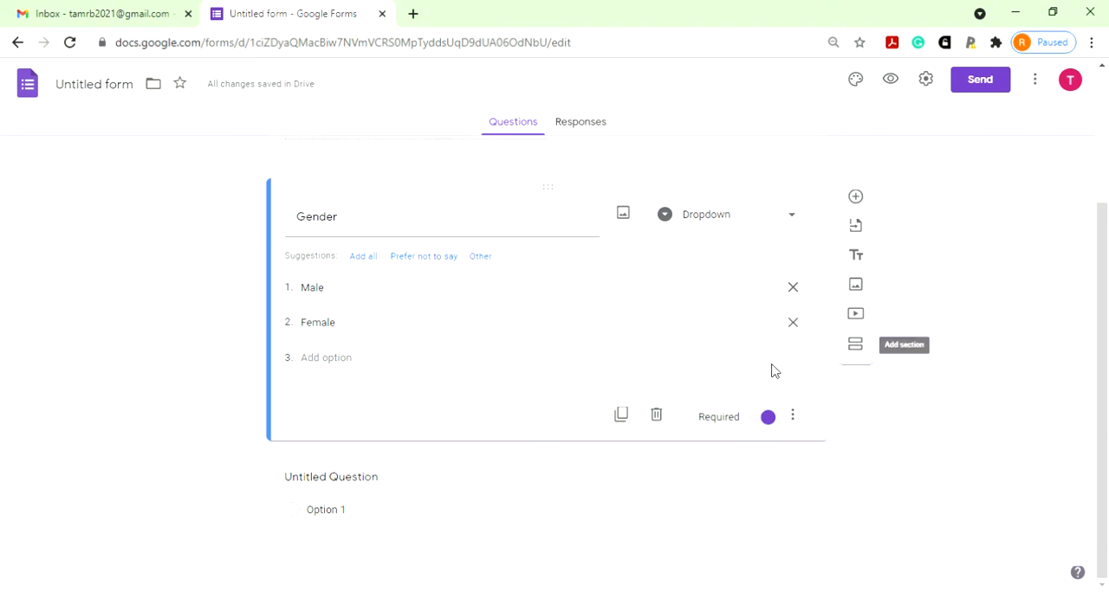
pyautogui.scroll(3, 753, 368)
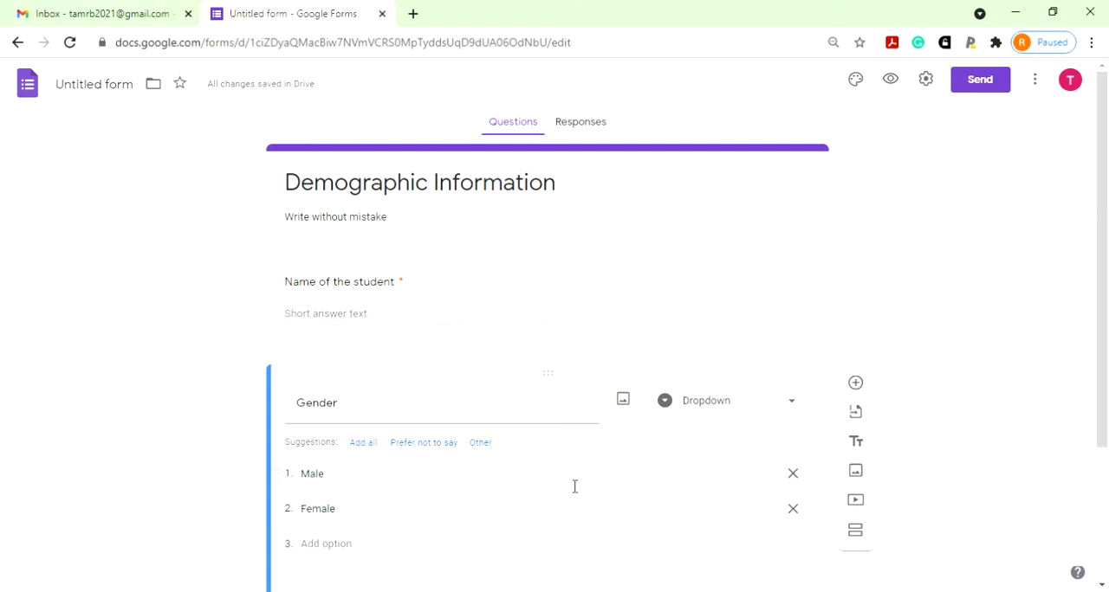
pyautogui.scroll(-3, 559, 500)
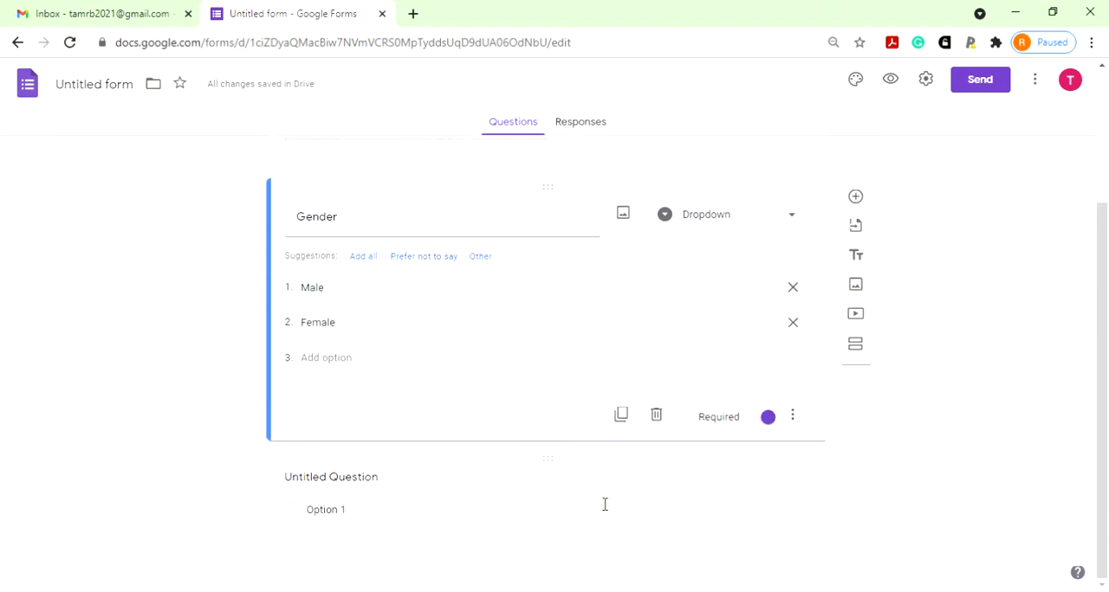
# - Add a new section after the Gender question and check the form's first section
pyautogui.click(856, 346)
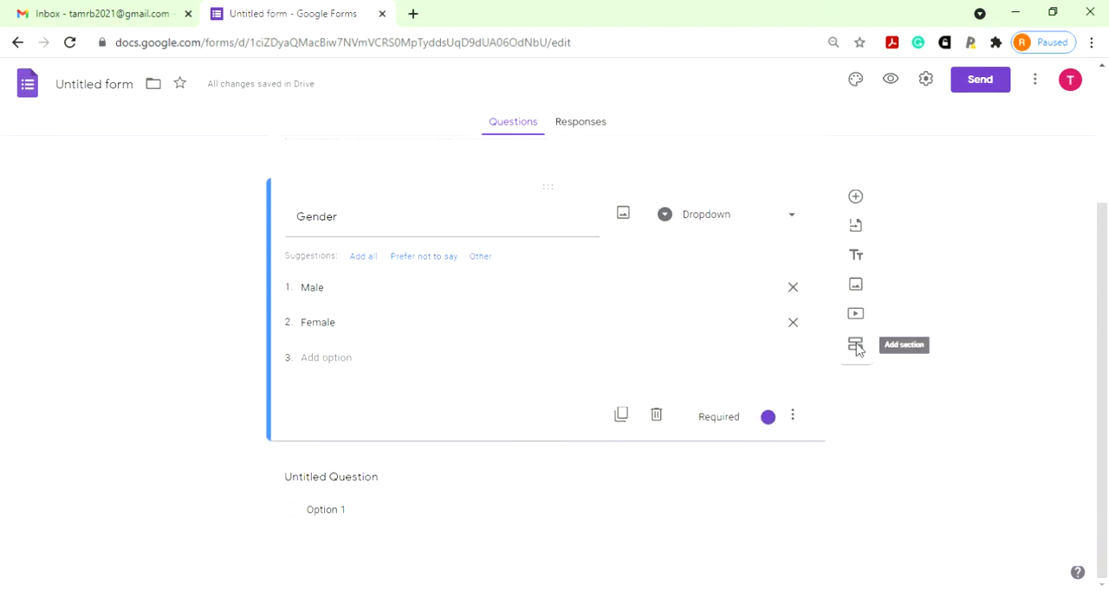
pyautogui.scroll(2, 581, 469)
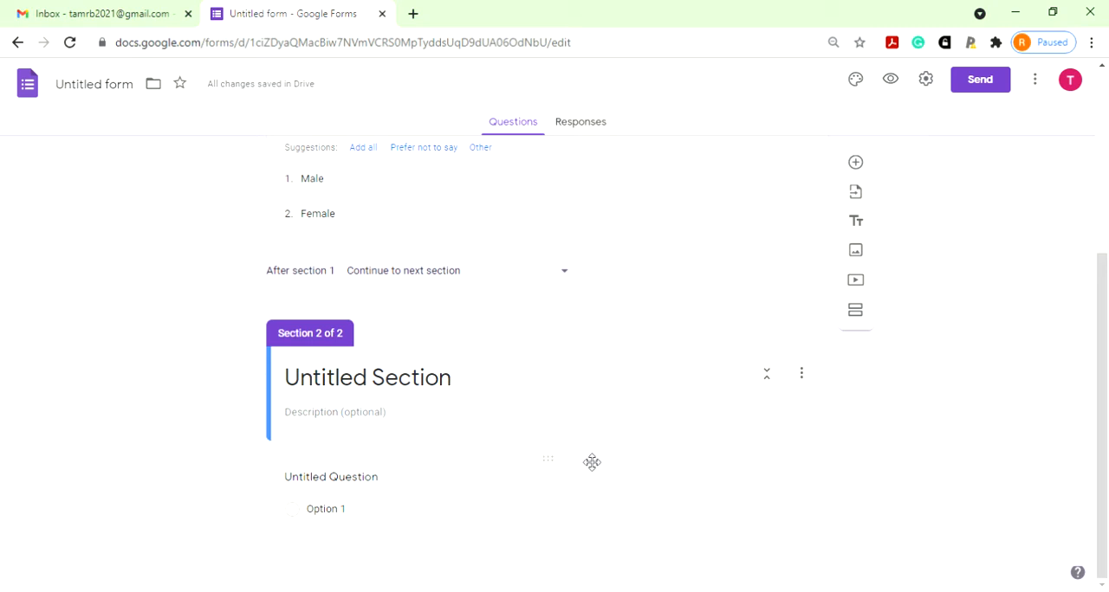
pyautogui.scroll(4, 587, 459)
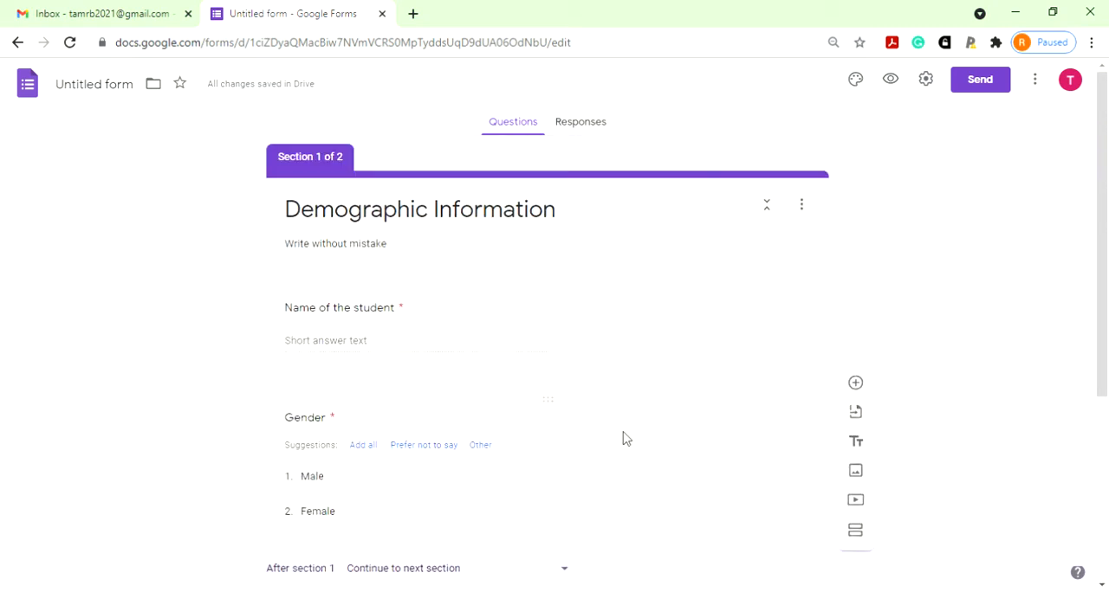
# - Title the second section "MCQ" and give it the description "All questions are compulsory"
pyautogui.scroll(-4, 624, 438)
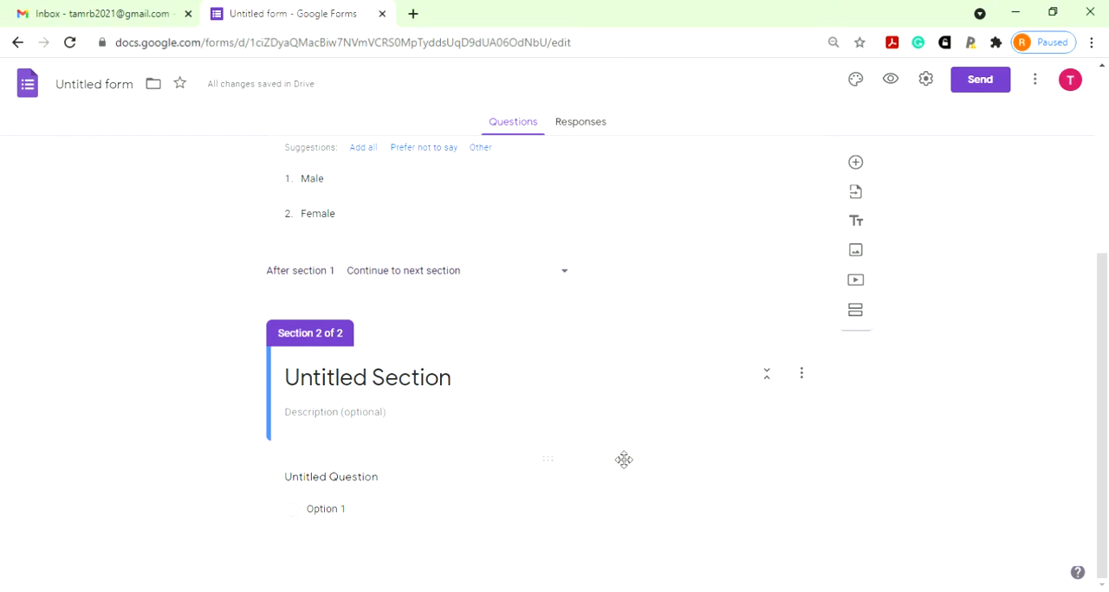
pyautogui.click(472, 384)
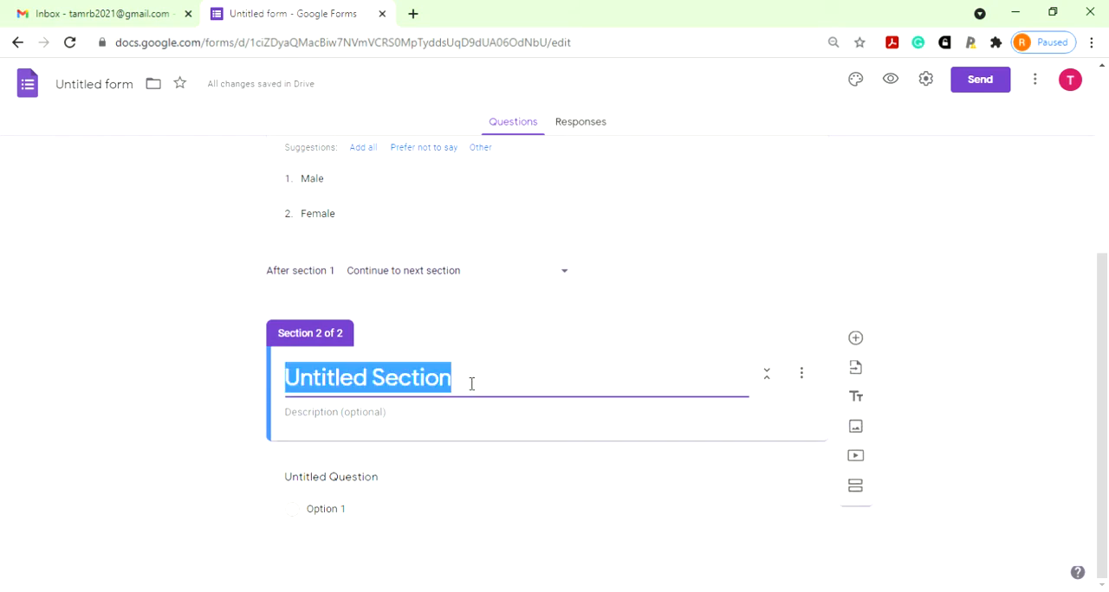
pyautogui.write('MCQ')
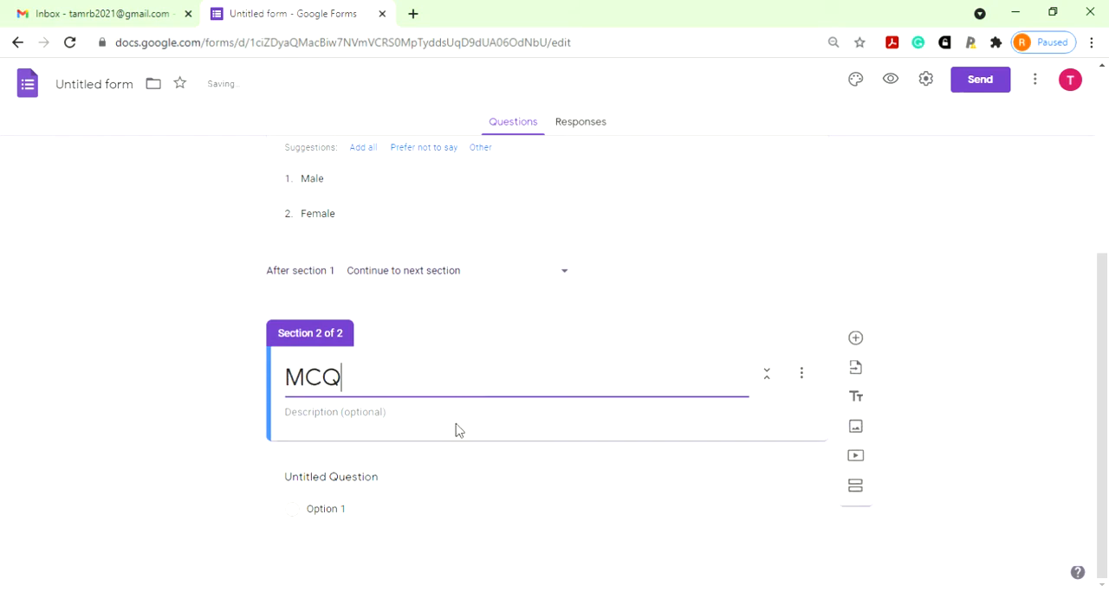
pyautogui.click(464, 421)
pyautogui.write('All questions are compulso')
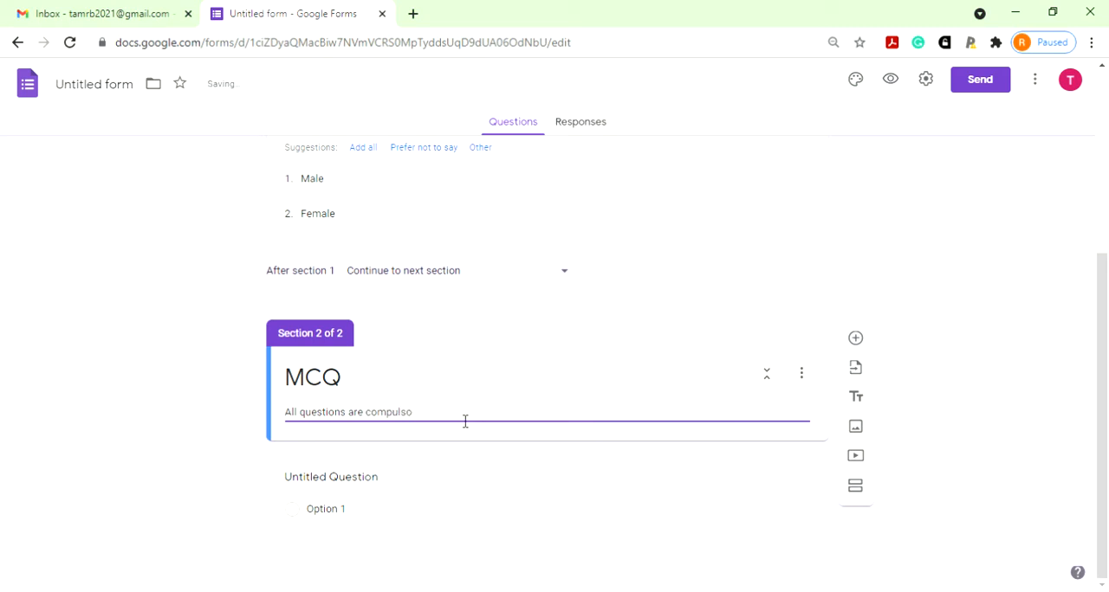
pyautogui.write('ry')
# - Add a question to the MCQ section reading "Which among the following is an input device?"
pyautogui.click(857, 341)
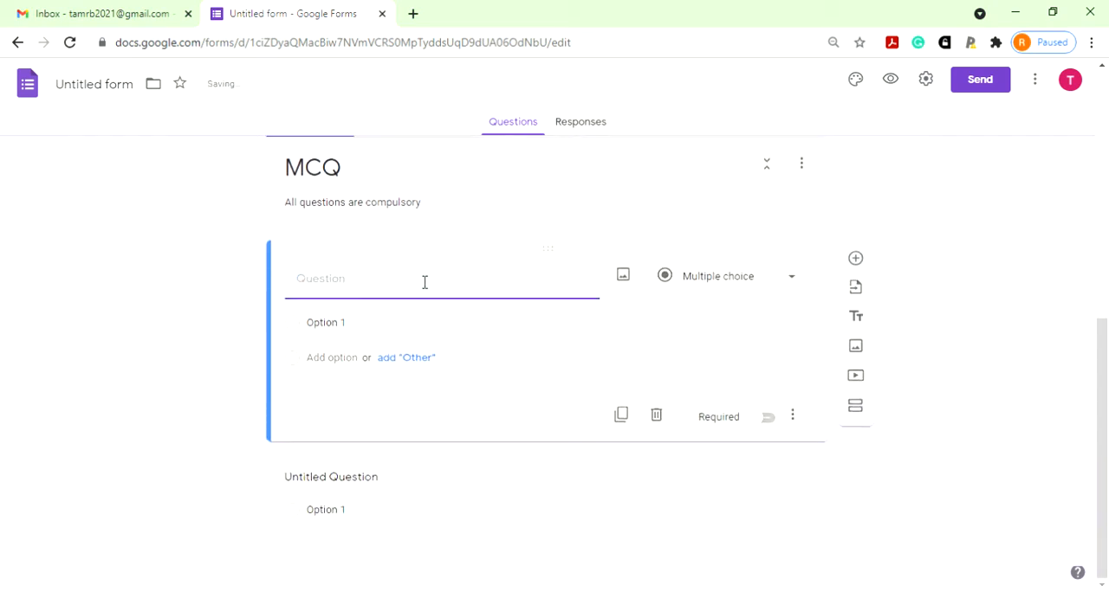
pyautogui.write('Which amo')
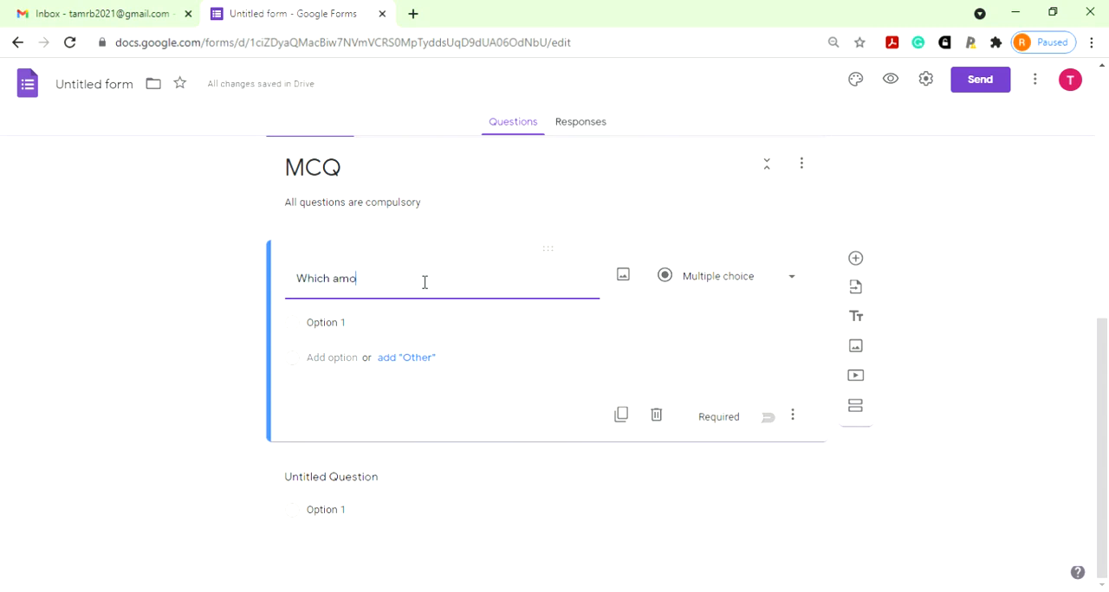
pyautogui.write('ng the following is an input ')
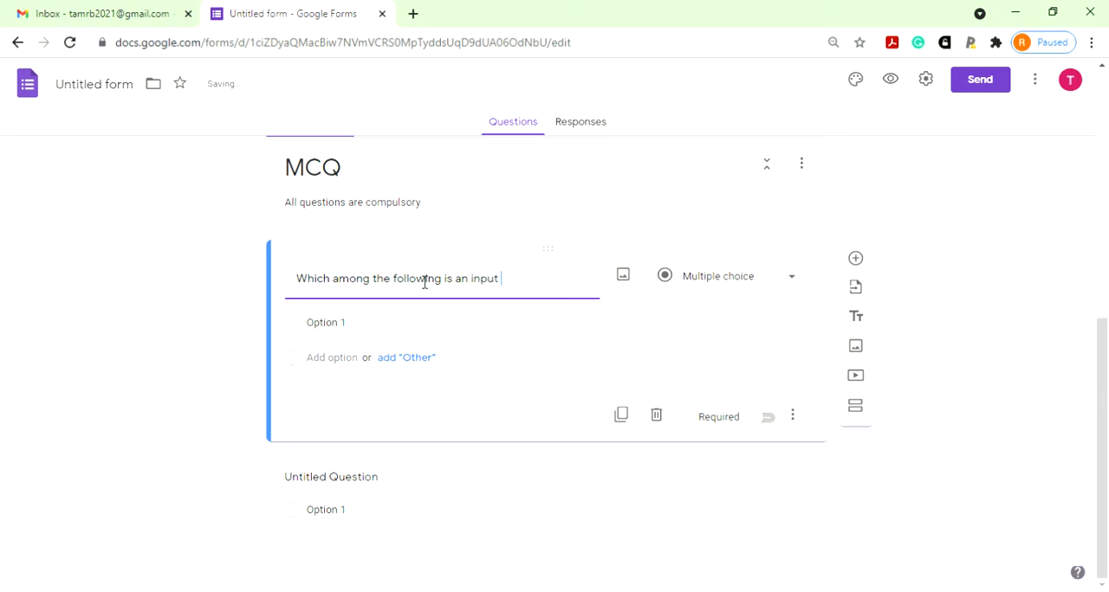
pyautogui.write('device?')
# - Give the input device question the options "Projector", "Monitor", "Speaker" and "Keyboard"
pyautogui.click(349, 334)
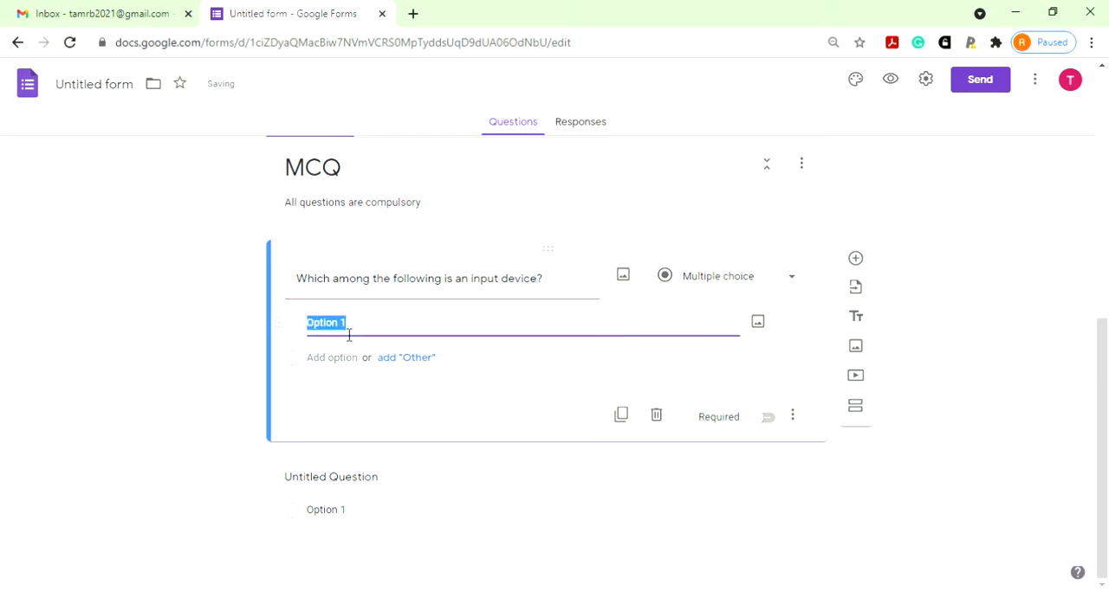
pyautogui.write('Projector')
pyautogui.click(344, 366)
pyautogui.write('Monitor')
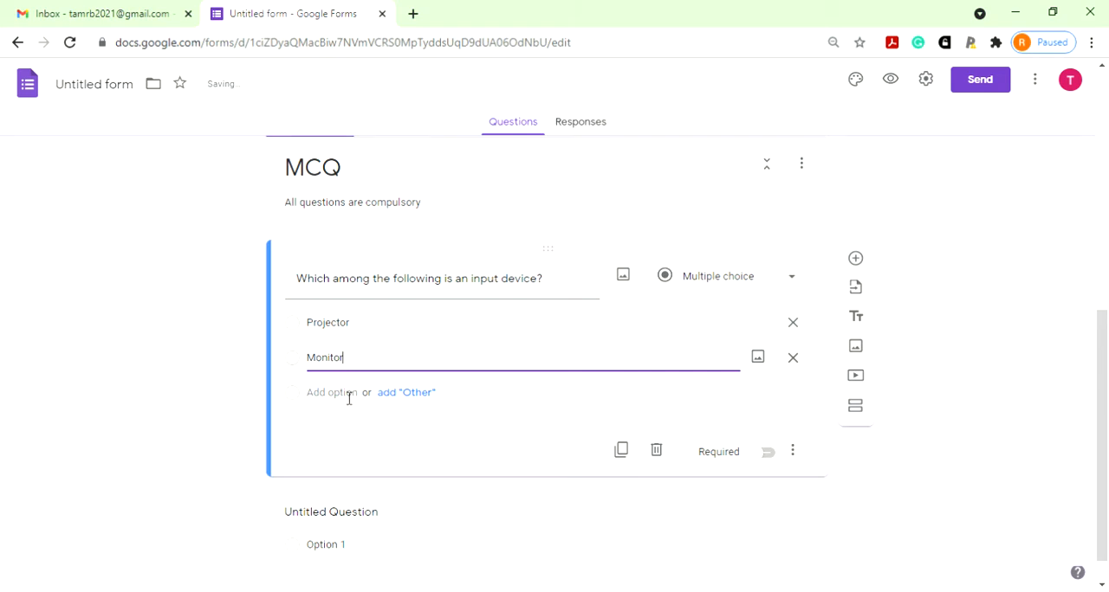
pyautogui.click(346, 395)
pyautogui.write('Spea')
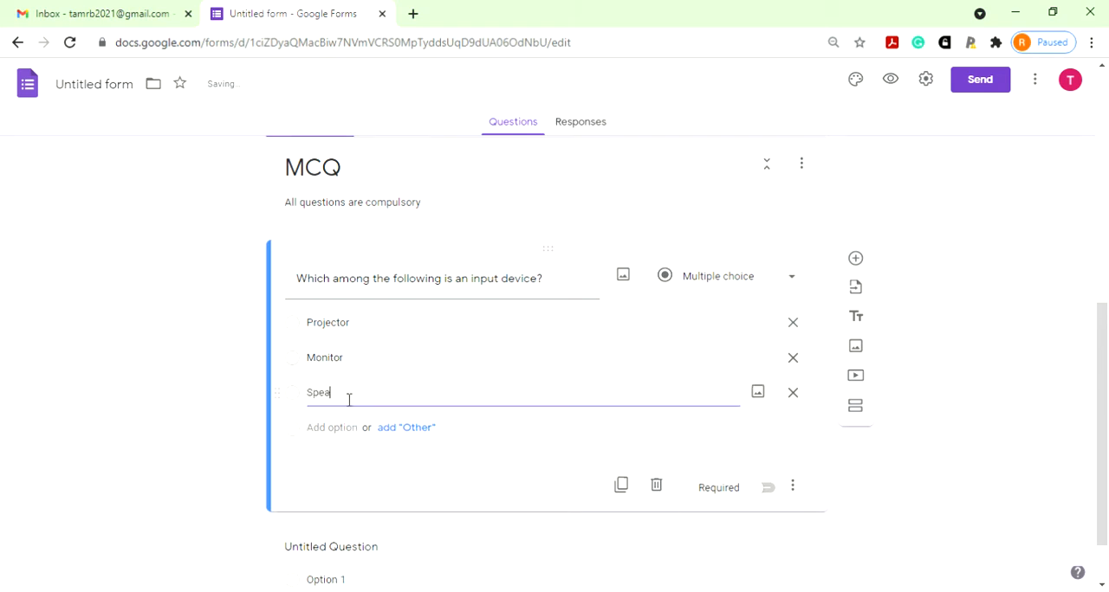
pyautogui.write('ker')
pyautogui.click(356, 430)
pyautogui.write('H')
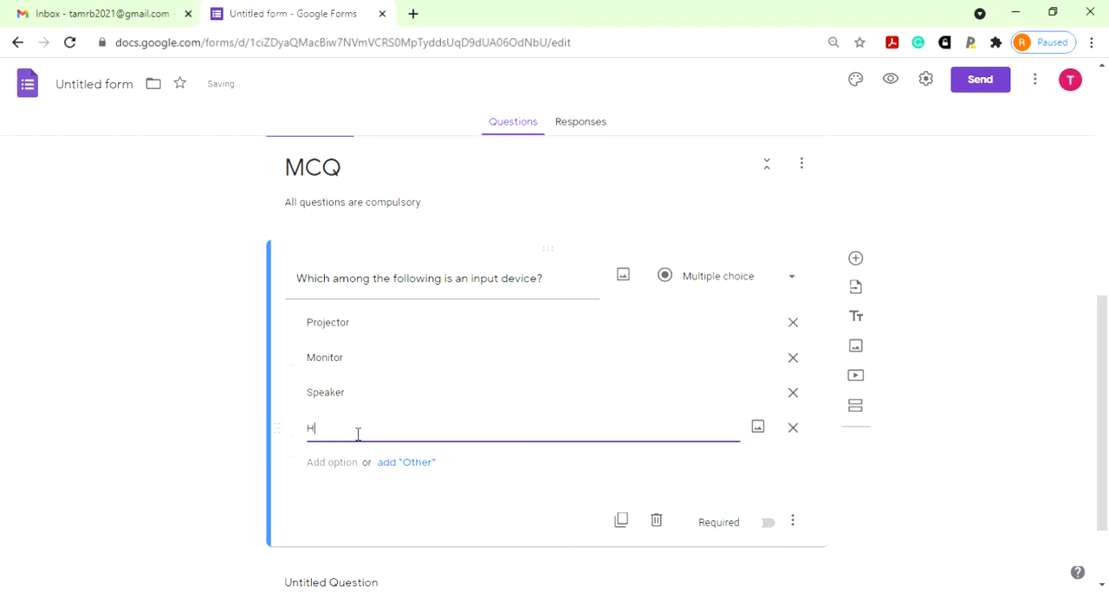
pyautogui.write('eyboard')
# - Keep the input device question's type as Multiple choice and make it required
pyautogui.click(784, 284)
pyautogui.click(748, 255)
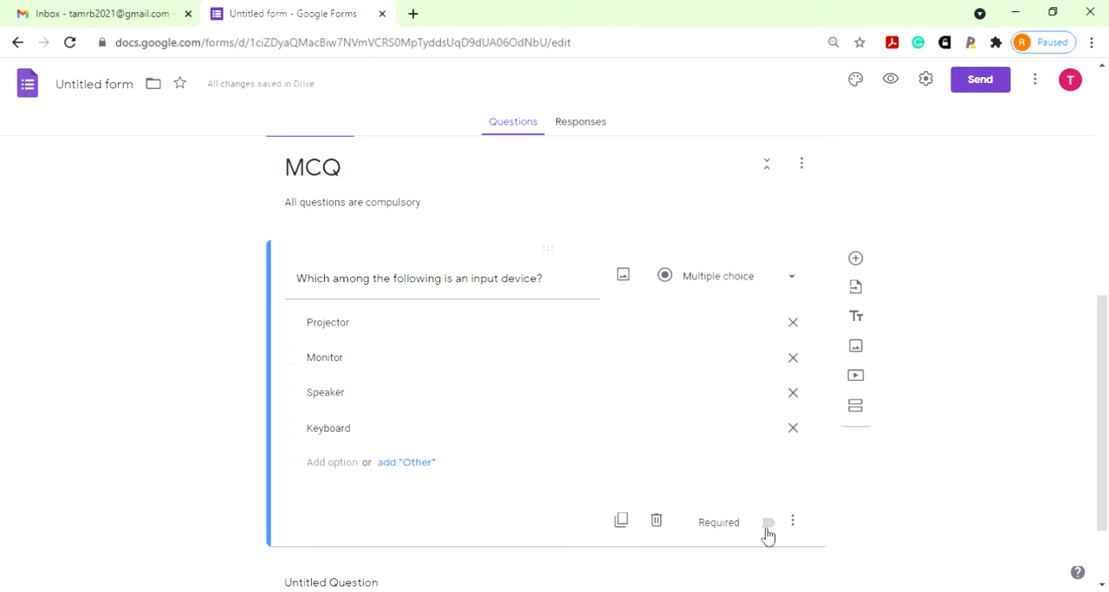
pyautogui.click(767, 524)
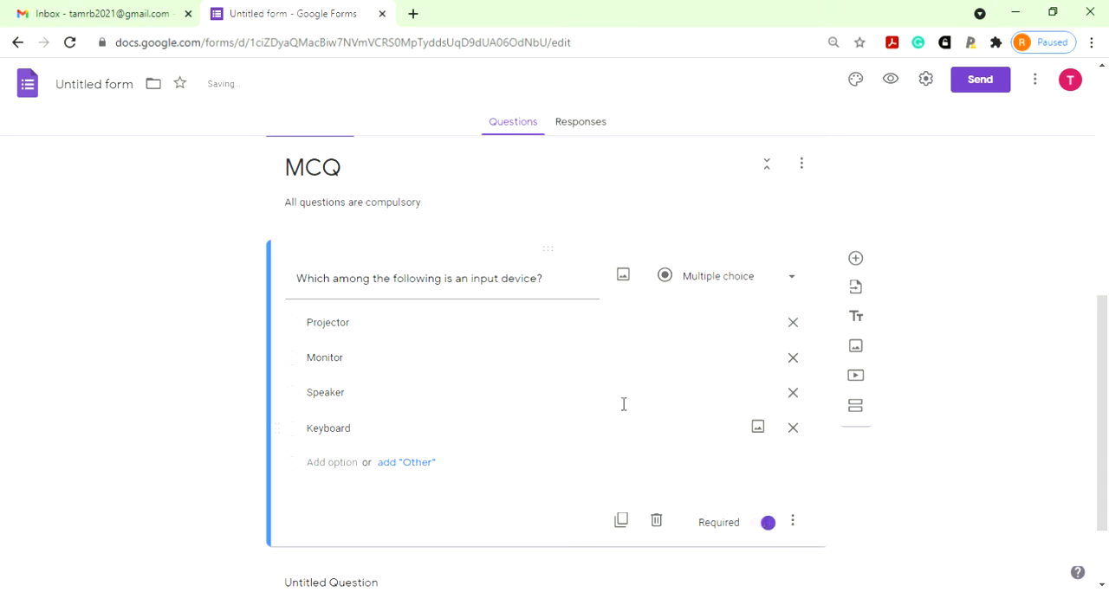
# - Look over the MCQ section from its title and description down to the input device and untitled questions
pyautogui.scroll(-2, 586, 436)
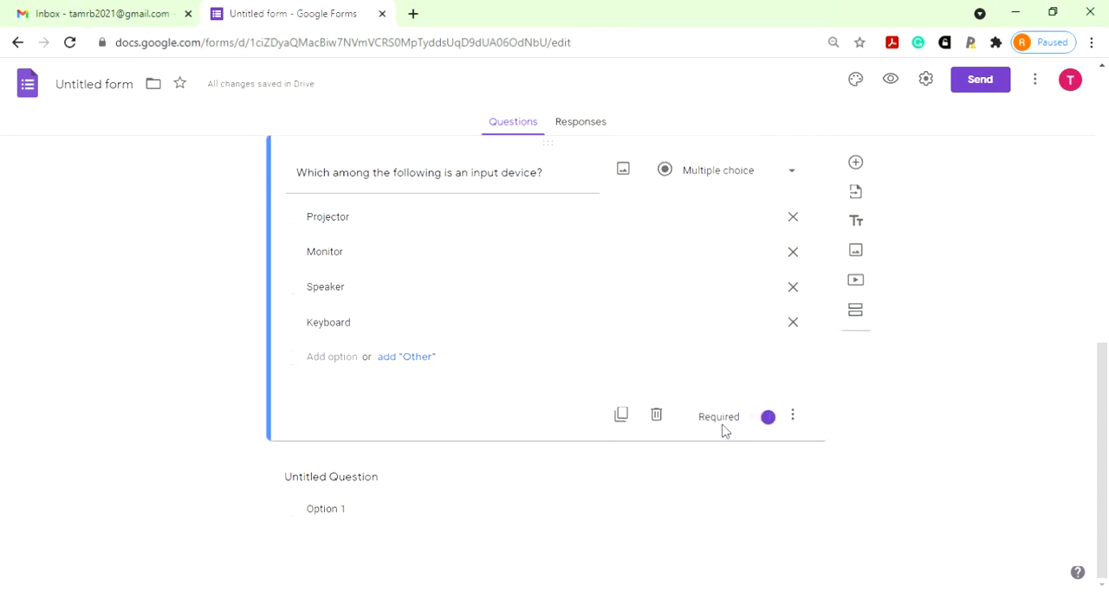
pyautogui.scroll(1, 646, 402)
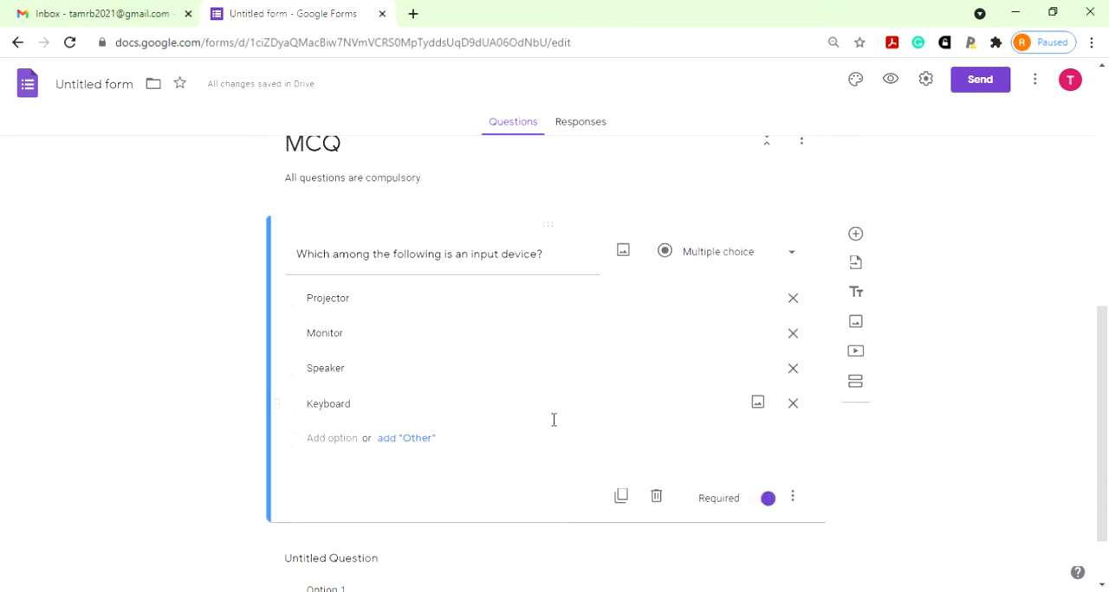
pyautogui.scroll(-1, 606, 481)
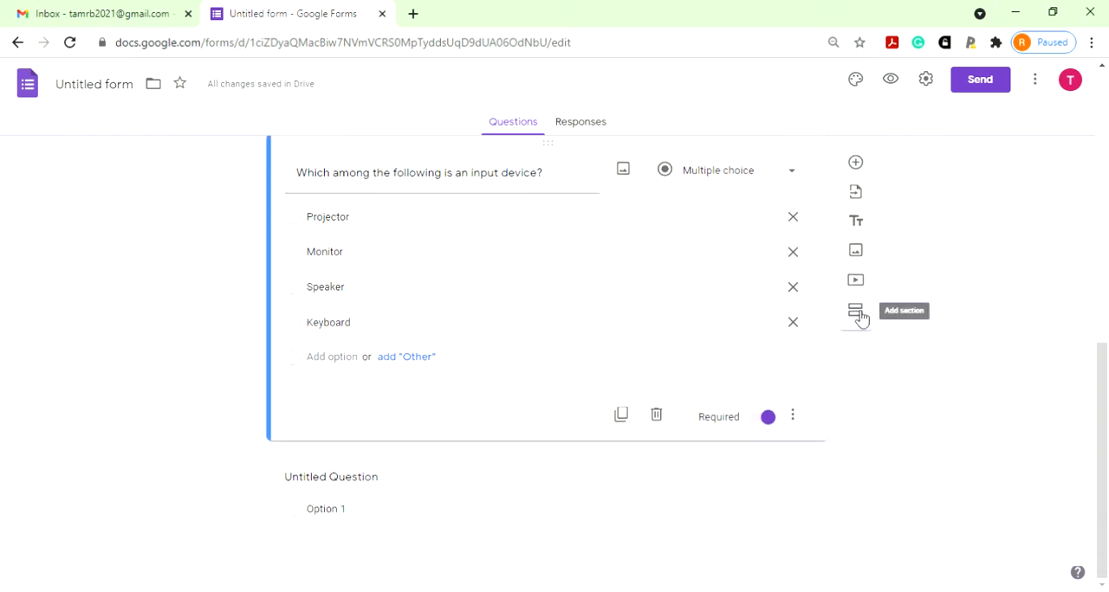
pyautogui.scroll(2, 645, 414)
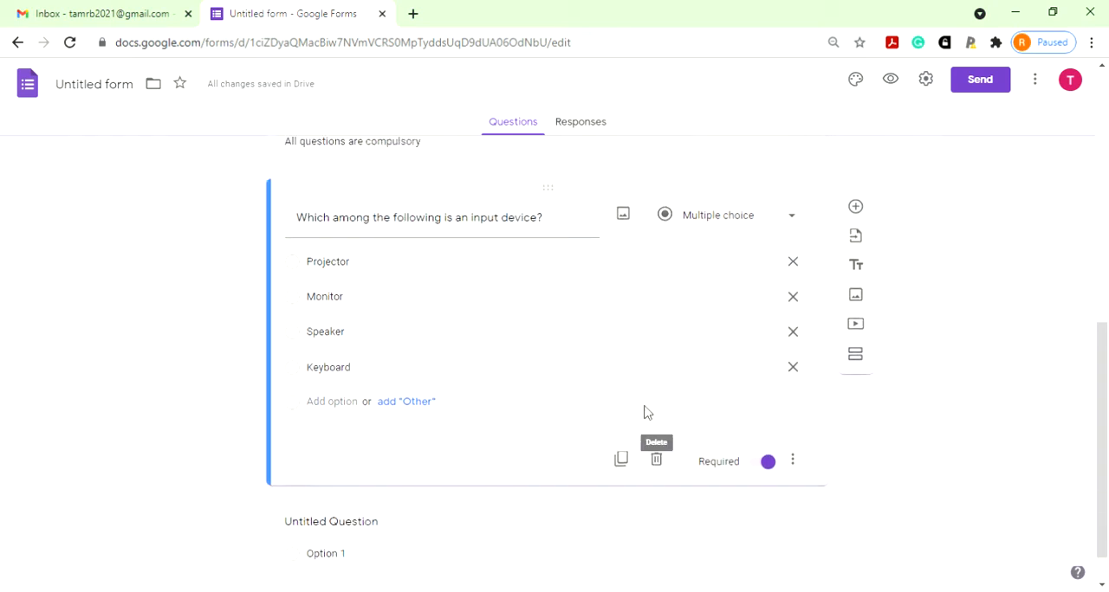
pyautogui.scroll(-2, 641, 429)
pyautogui.scroll(4, 629, 438)
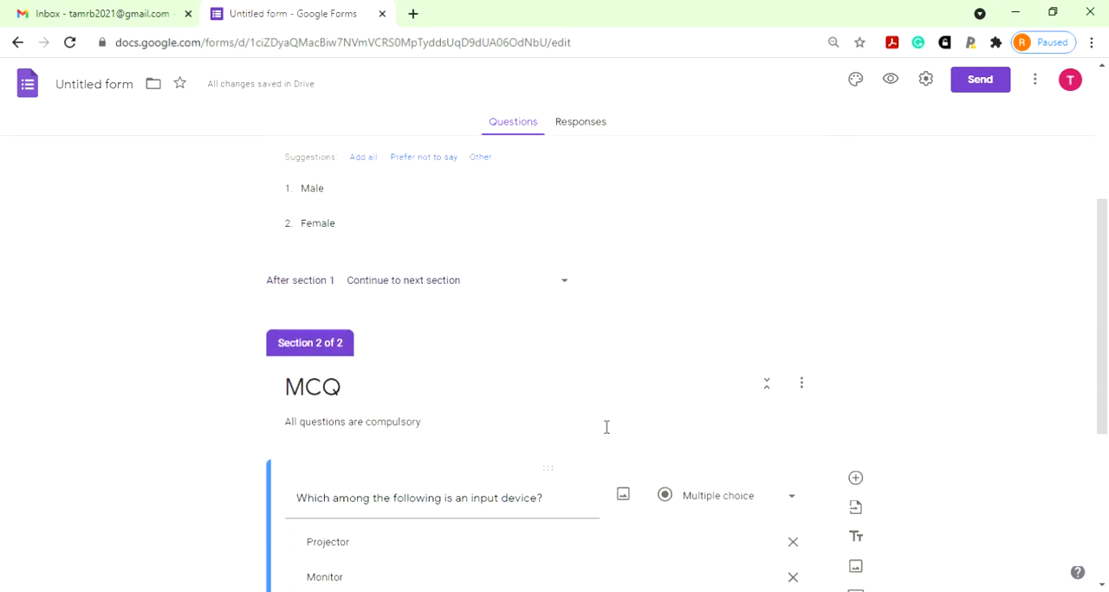
pyautogui.scroll(-2, 574, 465)
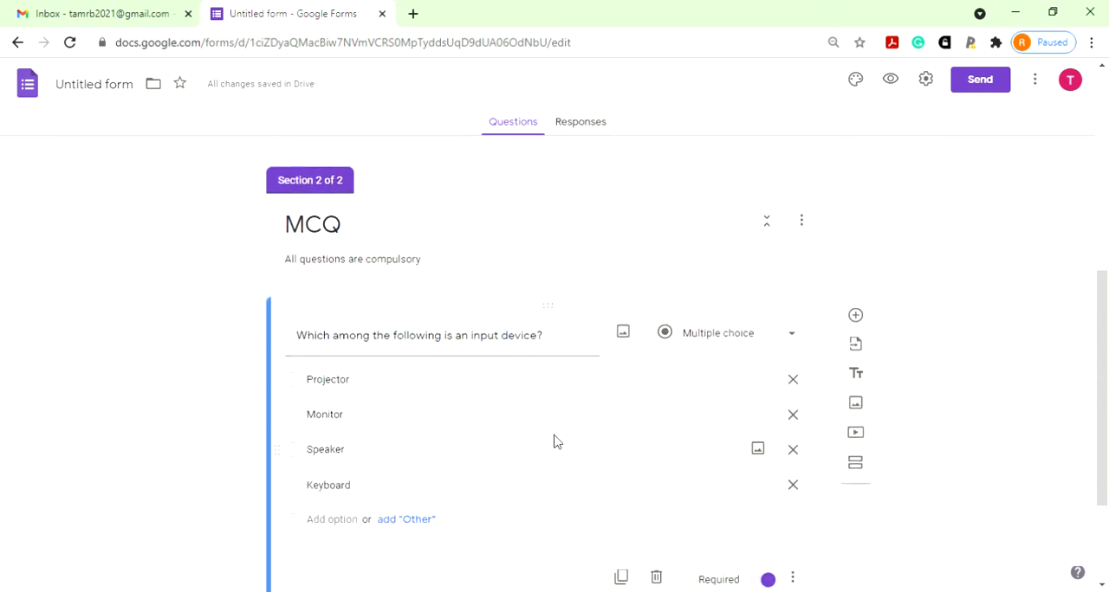
pyautogui.scroll(-1, 554, 440)
pyautogui.scroll(-1, 529, 505)
pyautogui.scroll(2, 537, 446)
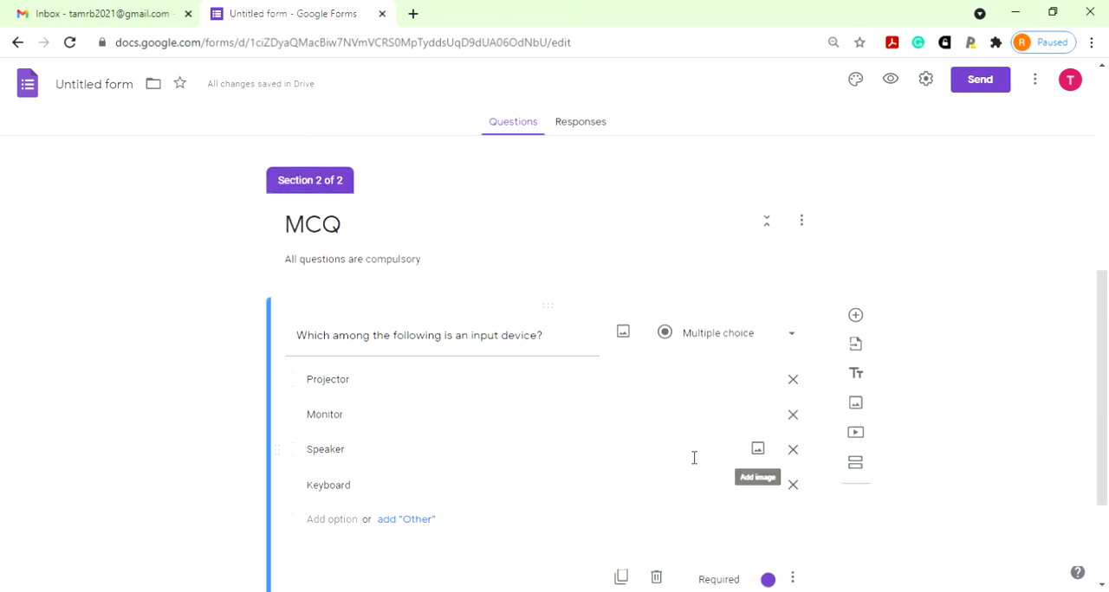
pyautogui.scroll(-2, 690, 454)
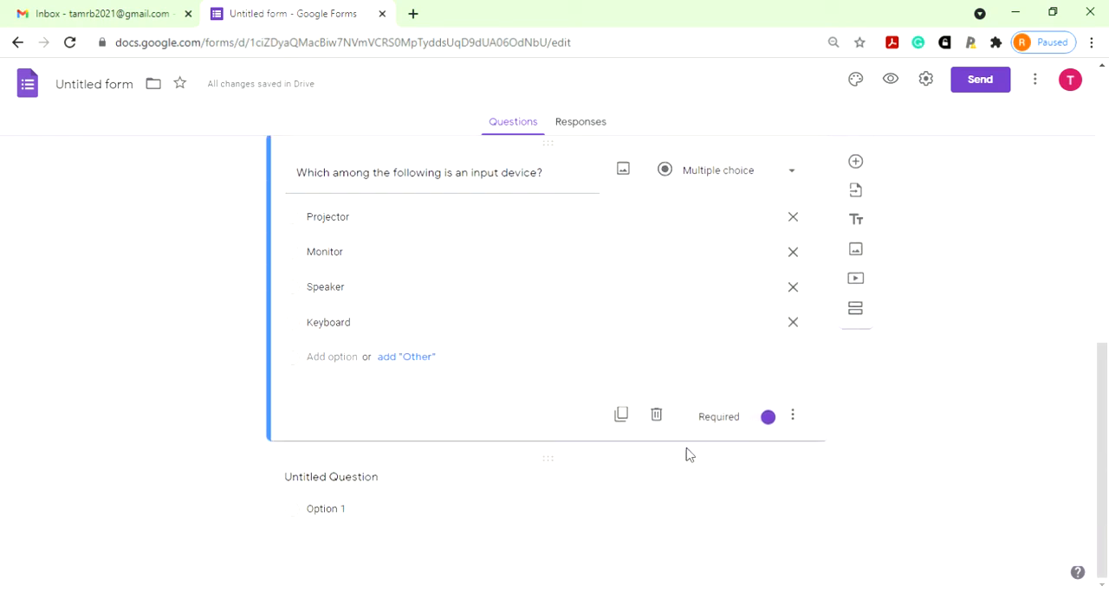
# - Add a Multiple choice grid question titled "Blended Learning" below the input device question
pyautogui.click(856, 164)
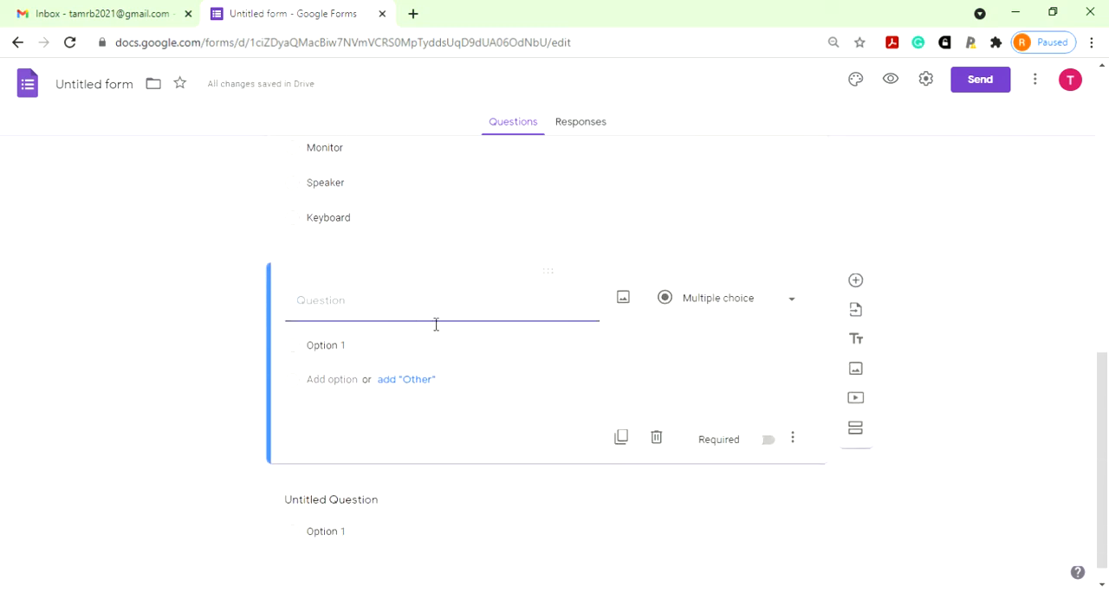
pyautogui.click(779, 302)
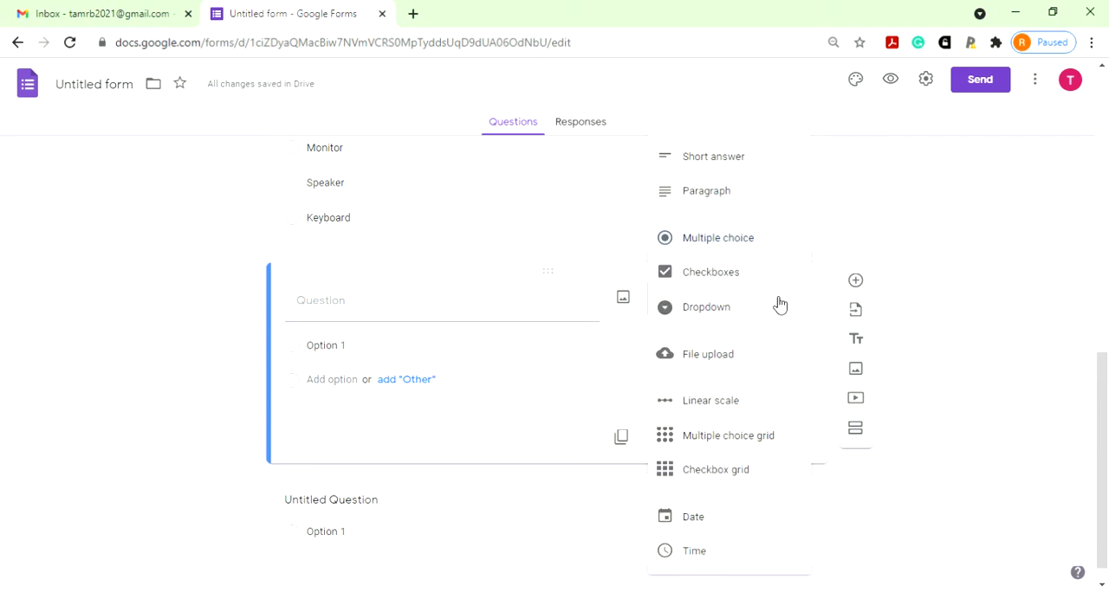
pyautogui.click(742, 440)
pyautogui.click(533, 317)
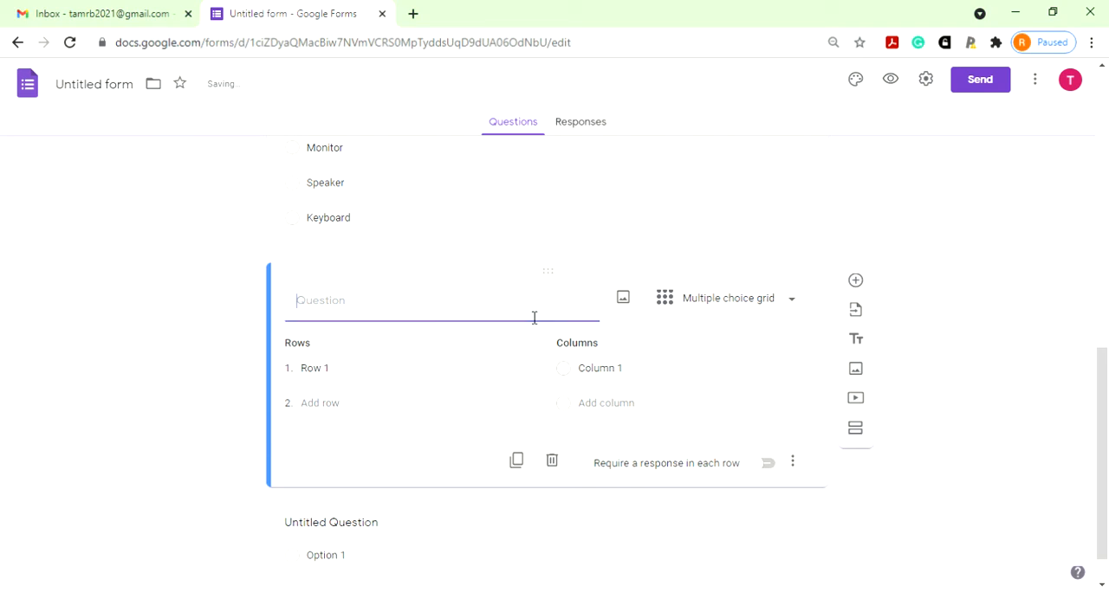
pyautogui.write('Blned')
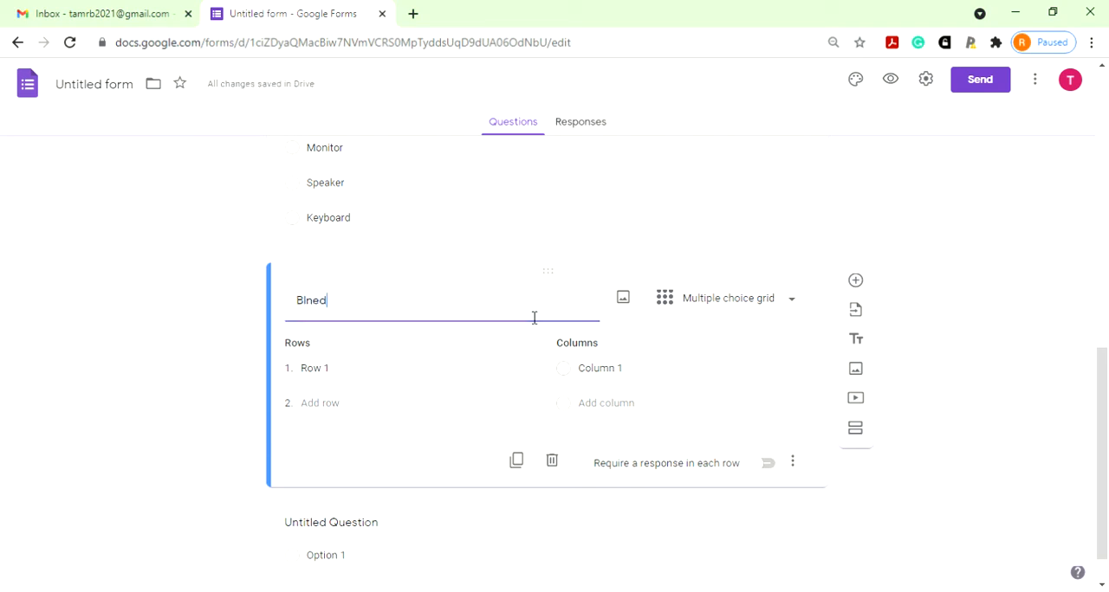
pyautogui.write('e')
pyautogui.press('BackSpace')
pyautogui.press('BackSpace')
pyautogui.write('ed Lear')
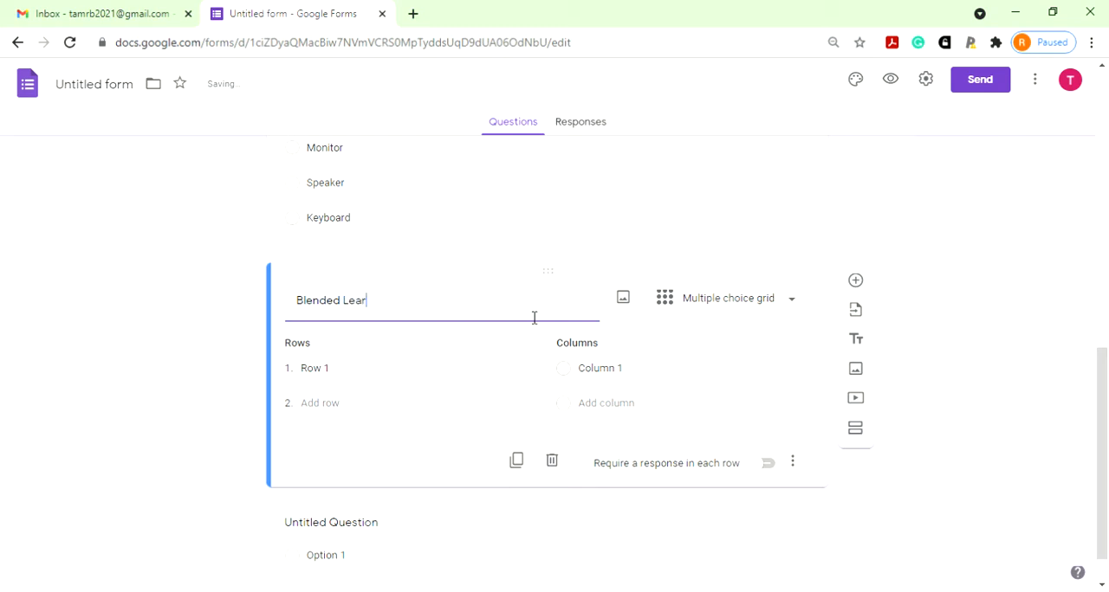
pyautogui.write('ning')
# - Give the Blended Learning grid the rows "BL is very flexible" and "It is very easy to understand"
pyautogui.click(380, 375)
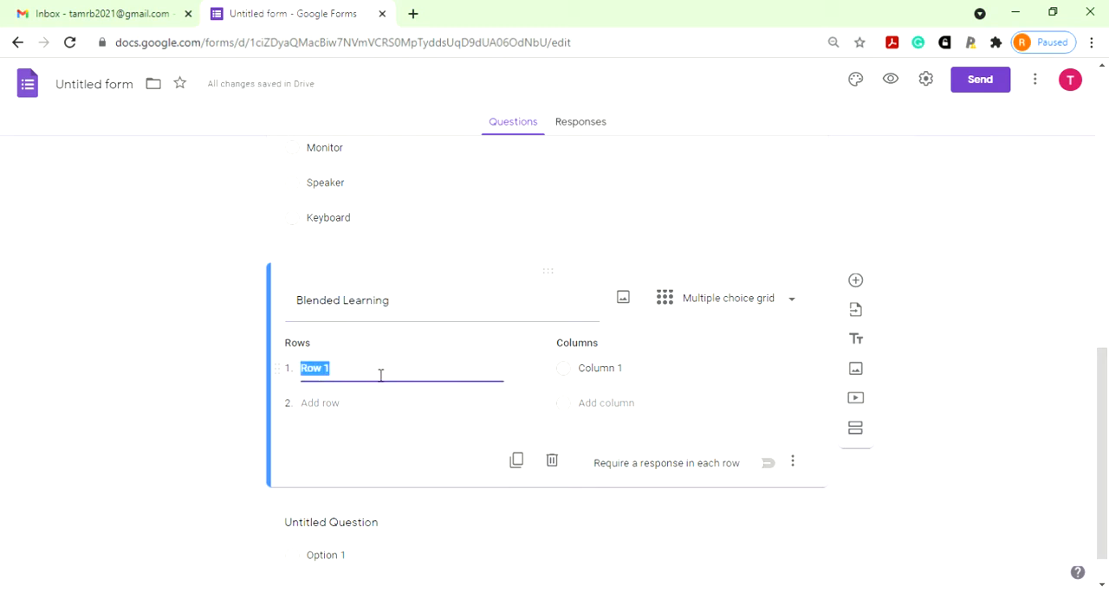
pyautogui.write('BL is very flexible')
pyautogui.click(338, 404)
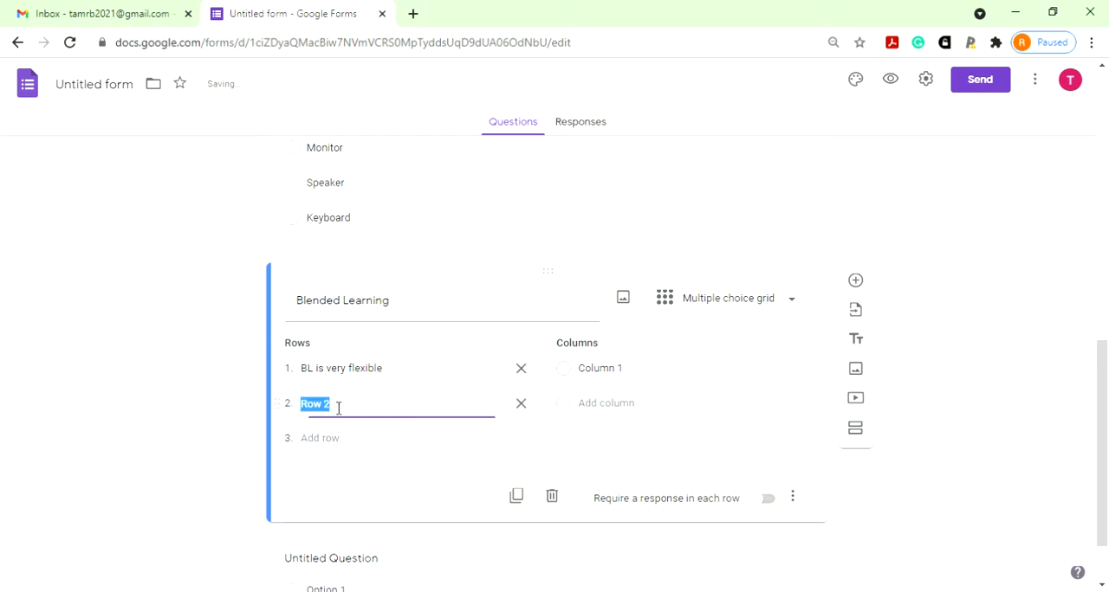
pyautogui.write('It is very easy')
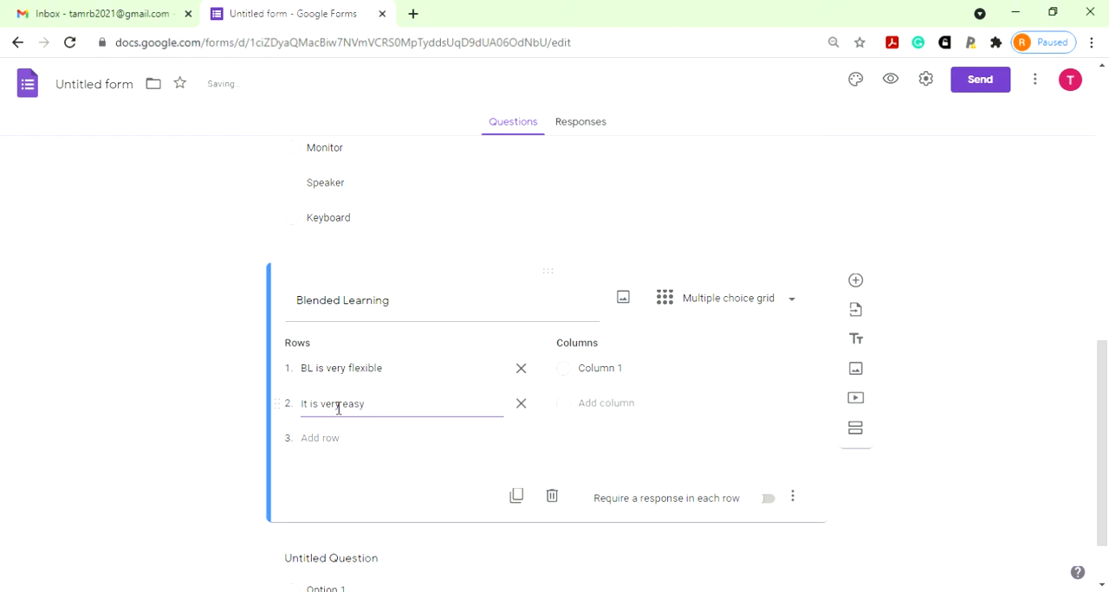
pyautogui.write(' to understand')
# - Give the Blended Learning grid the columns "Strongly Agree", "Agree" and "Undecided"
pyautogui.click(605, 371)
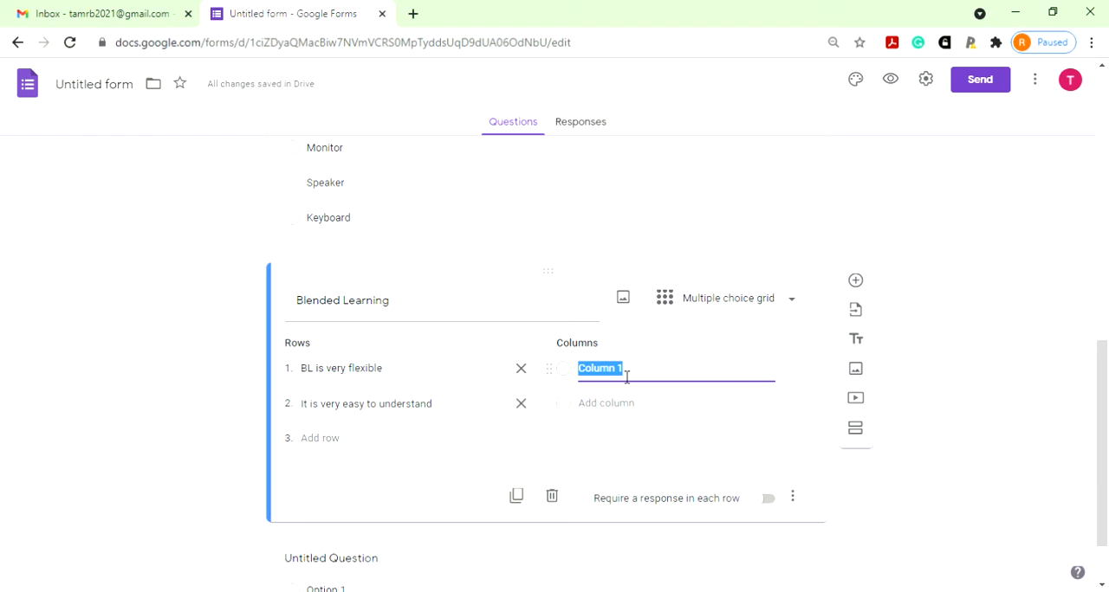
pyautogui.write('Strongly Agree')
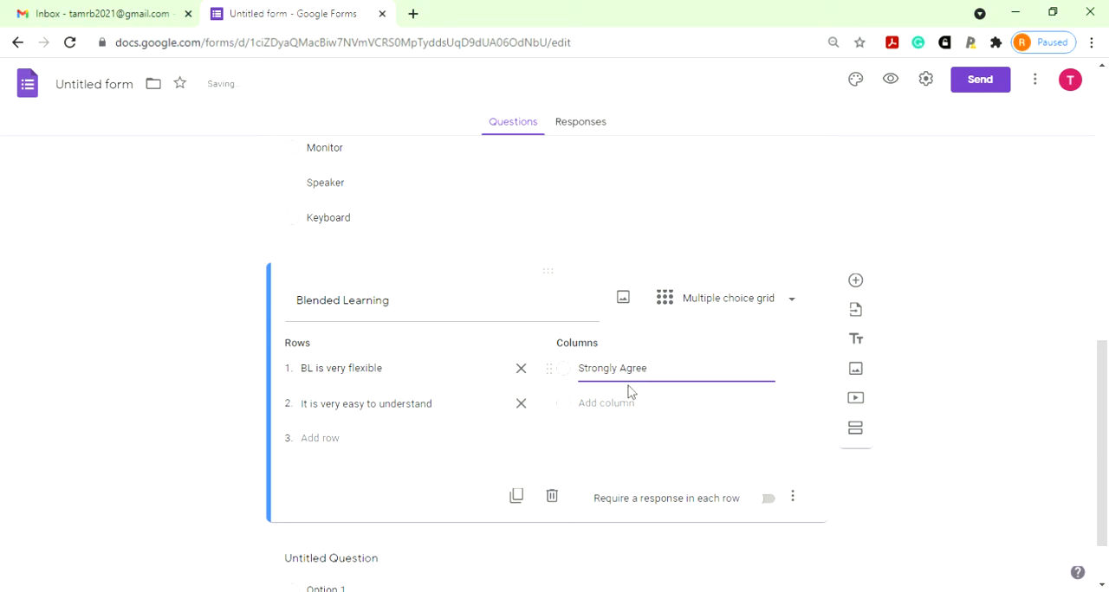
pyautogui.click(628, 404)
pyautogui.write('Agree')
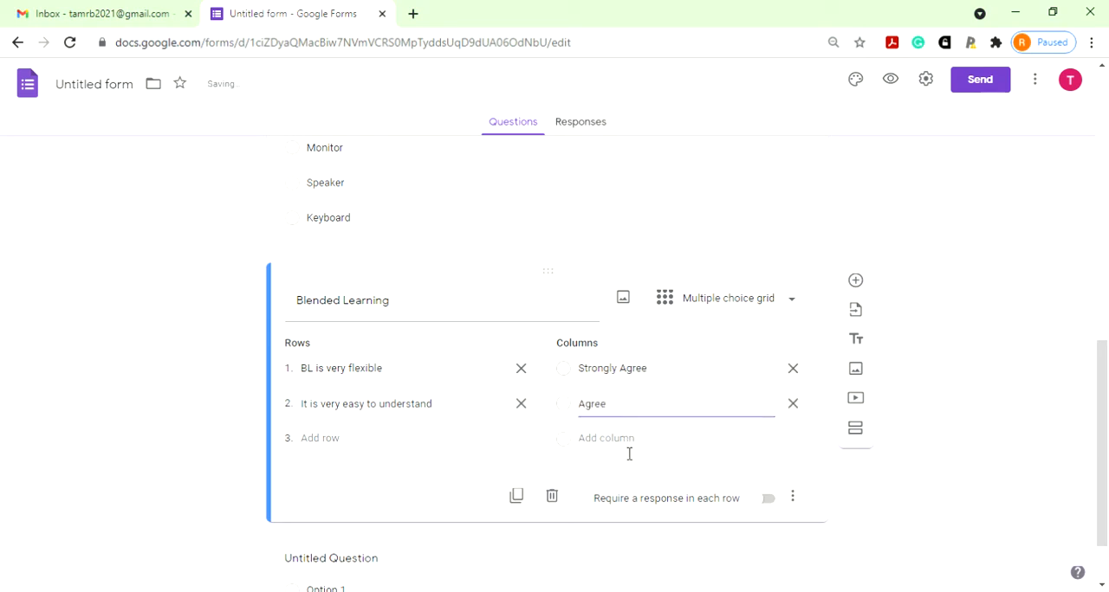
pyautogui.click(629, 450)
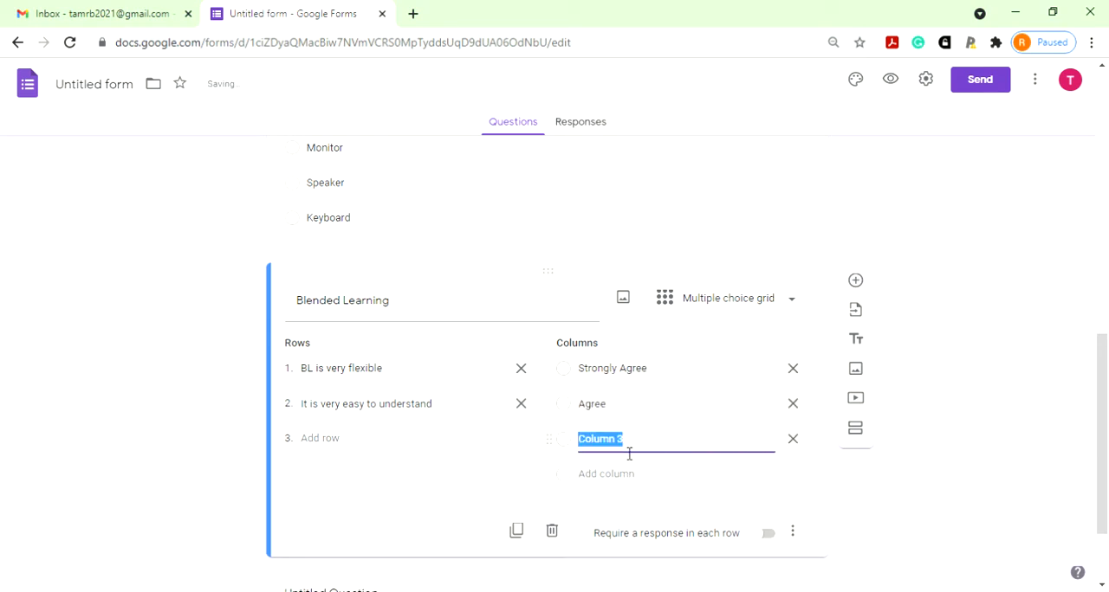
pyautogui.write('Undecided')
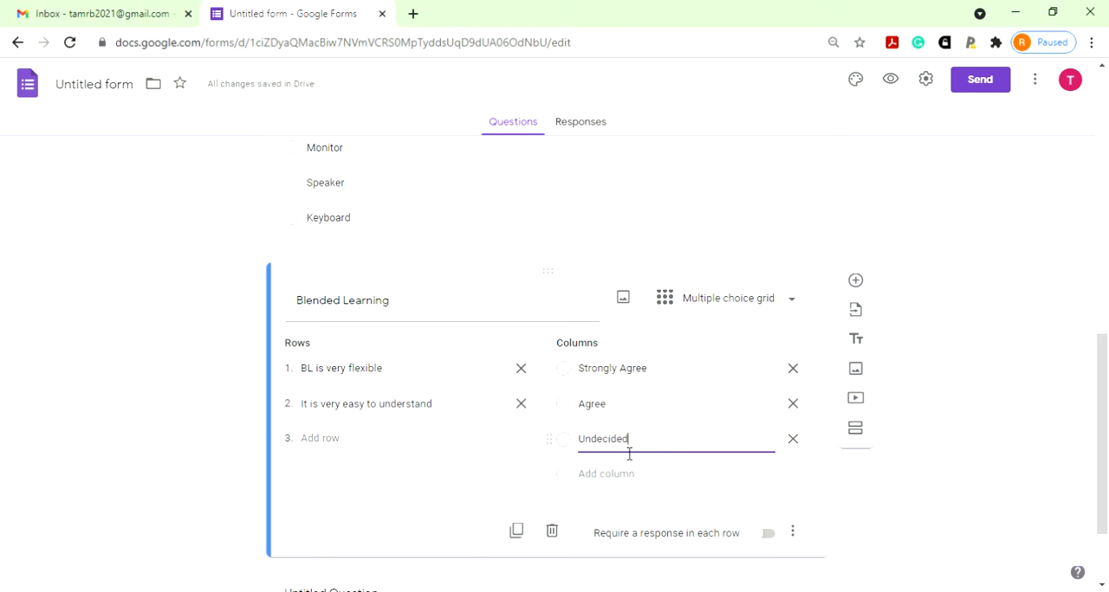
# - Add the columns "Disagree" and "Strongly Disagree" to the Blended Learning grid and require a response in each row
pyautogui.click(624, 481)
pyautogui.write('S')
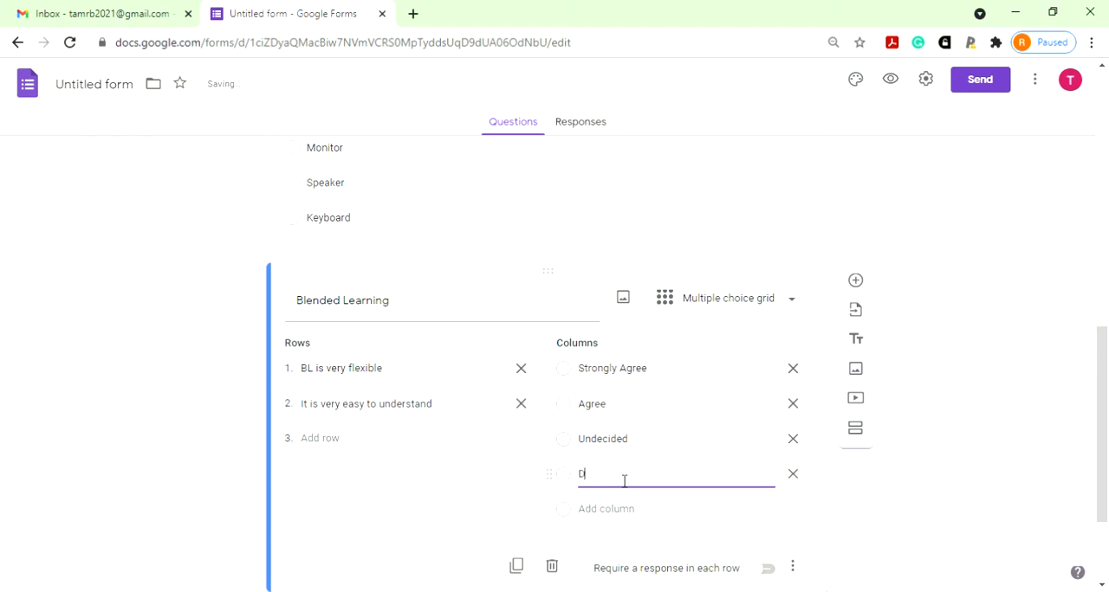
pyautogui.write('isagree')
pyautogui.click(611, 510)
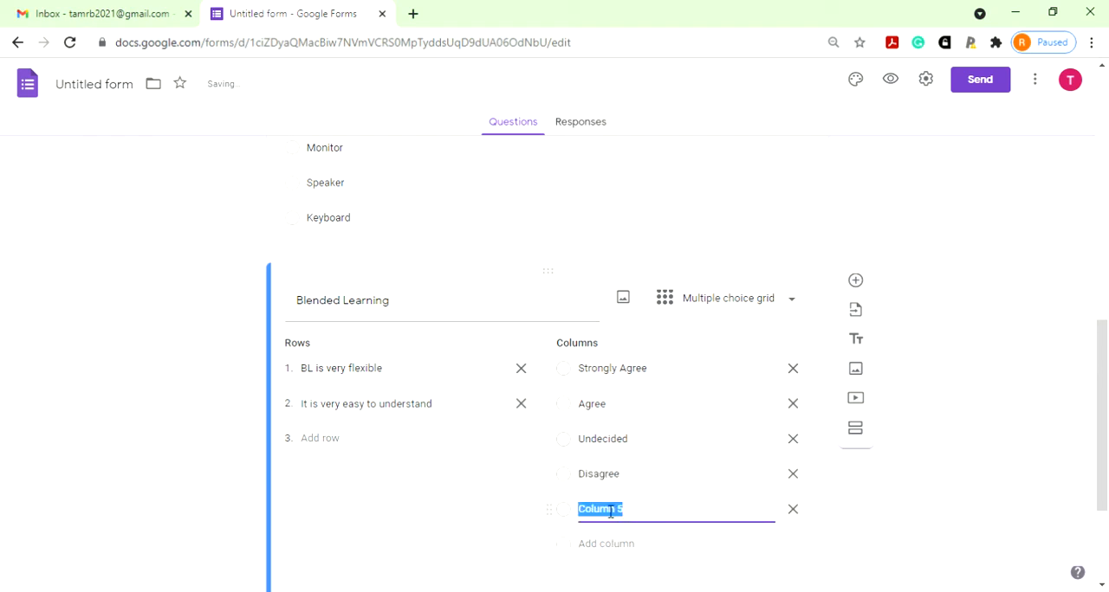
pyautogui.write('A')
pyautogui.write('trongly Disagree')
pyautogui.scroll(-2, 650, 450)
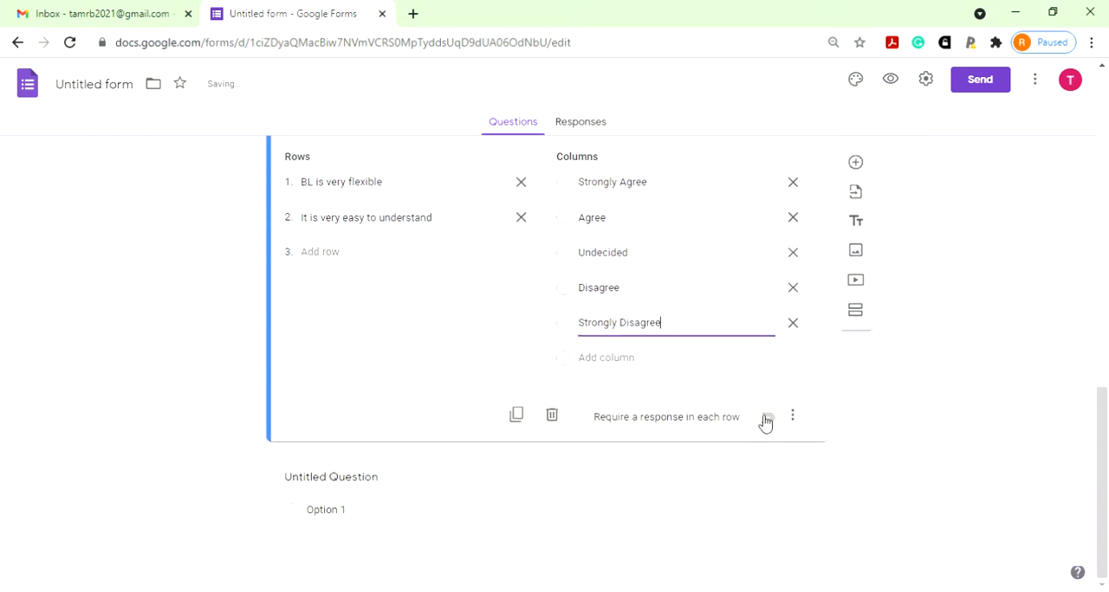
pyautogui.click(762, 419)
# - Add a question directly below the input device question and upload the School Boards chart image into it
pyautogui.scroll(4, 745, 386)
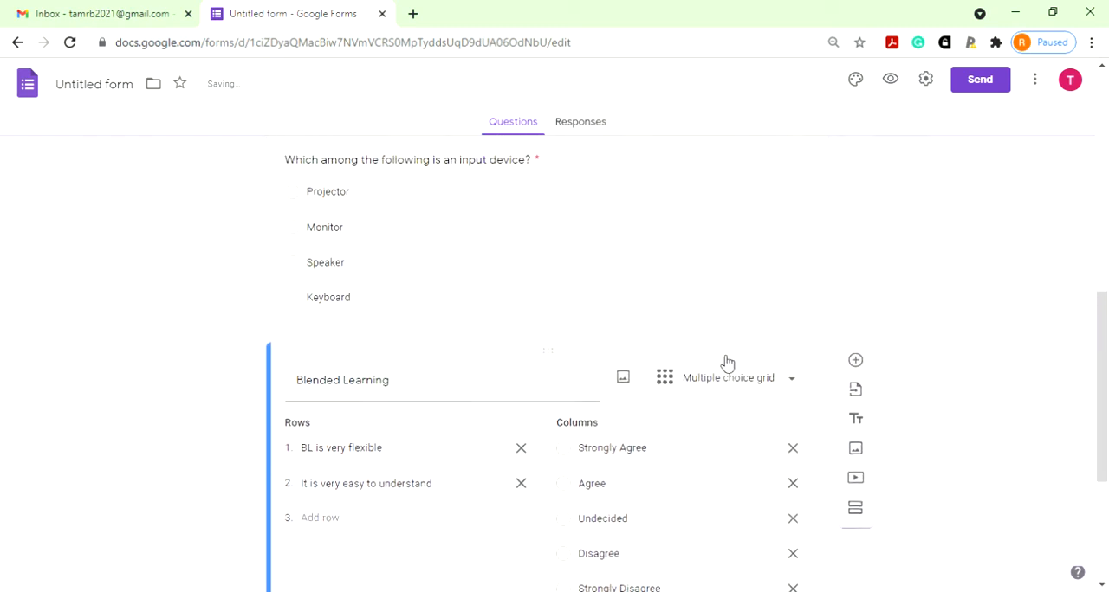
pyautogui.click(667, 333)
pyautogui.scroll(-3, 697, 464)
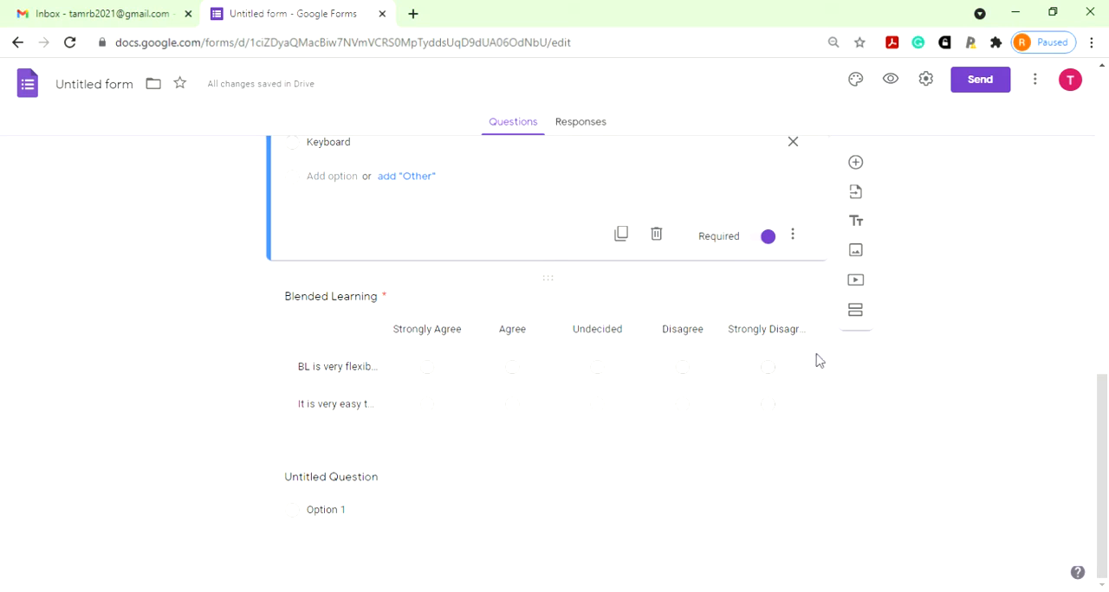
pyautogui.click(855, 164)
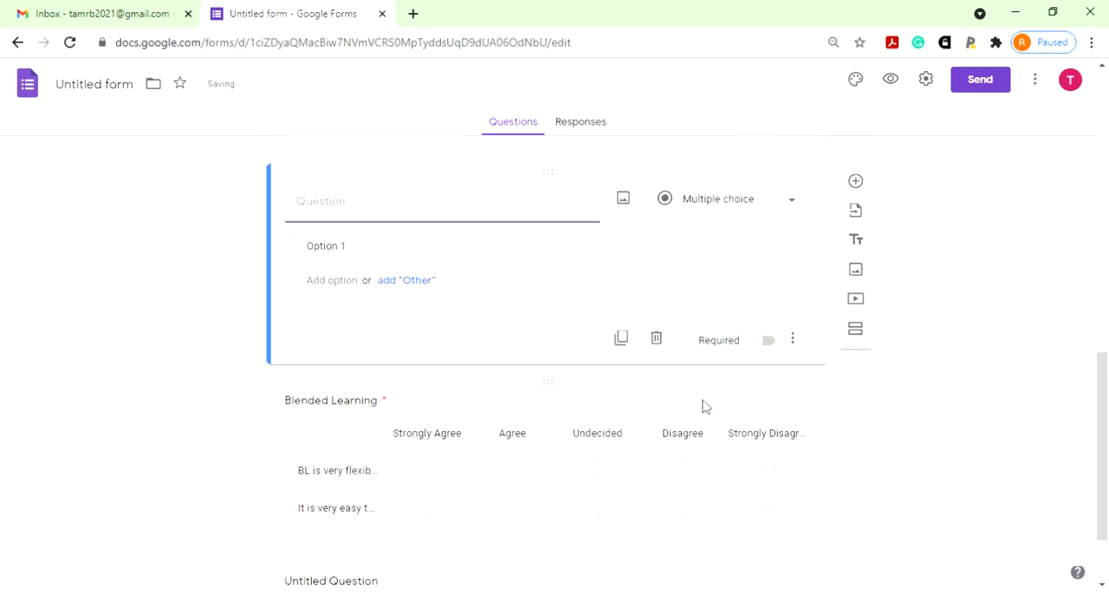
pyautogui.scroll(1, 703, 408)
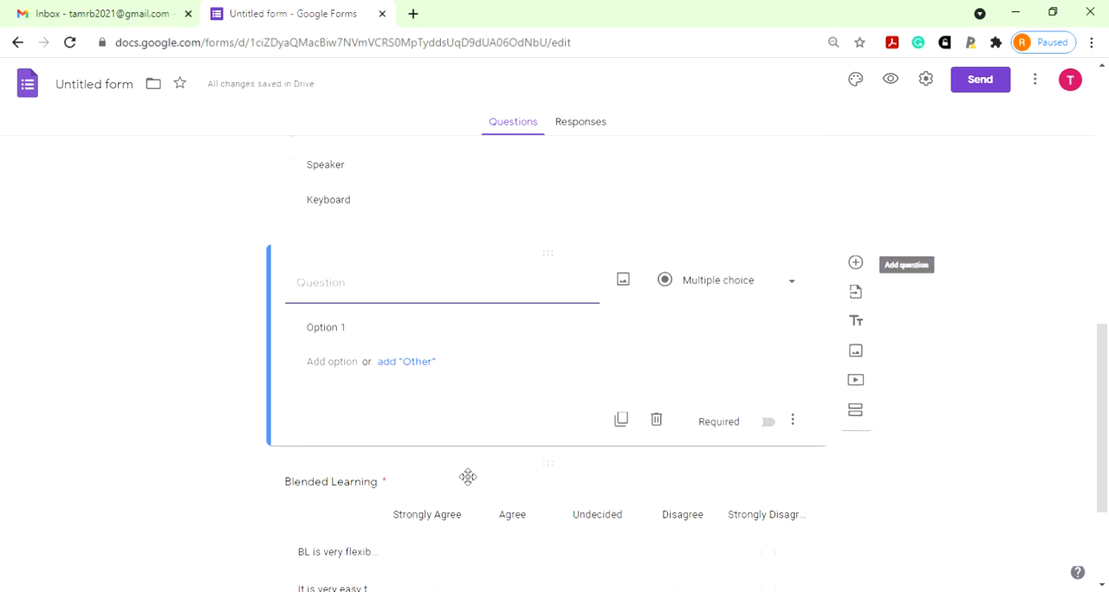
pyautogui.click(623, 281)
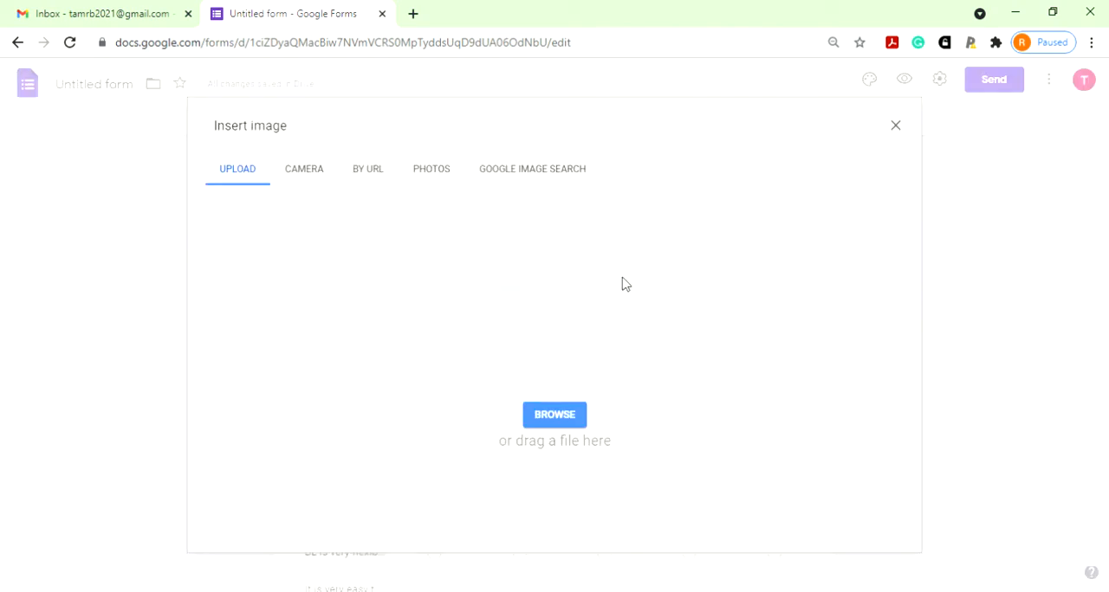
pyautogui.click(569, 416)
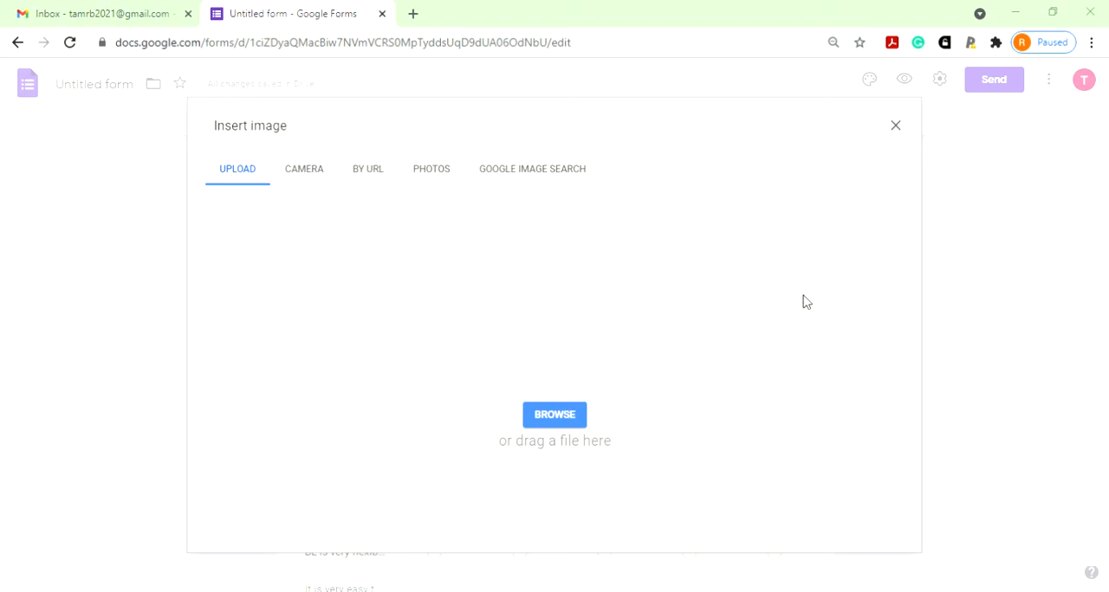
pyautogui.click(753, 506)
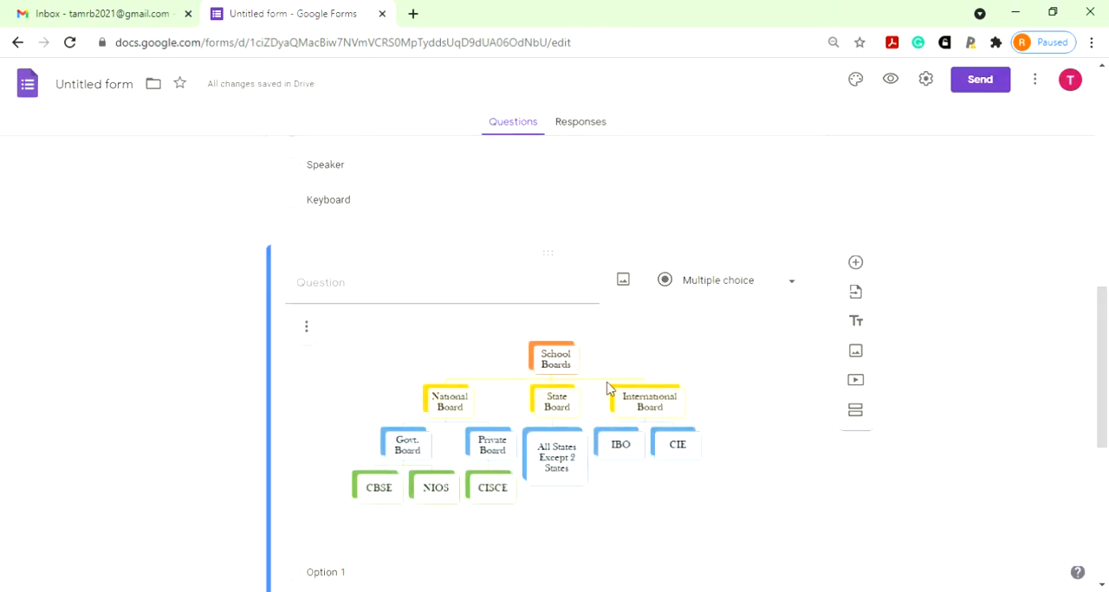
# - Shrink the School Boards chart image and title its question "Identify the picture"
pyautogui.click(606, 384)
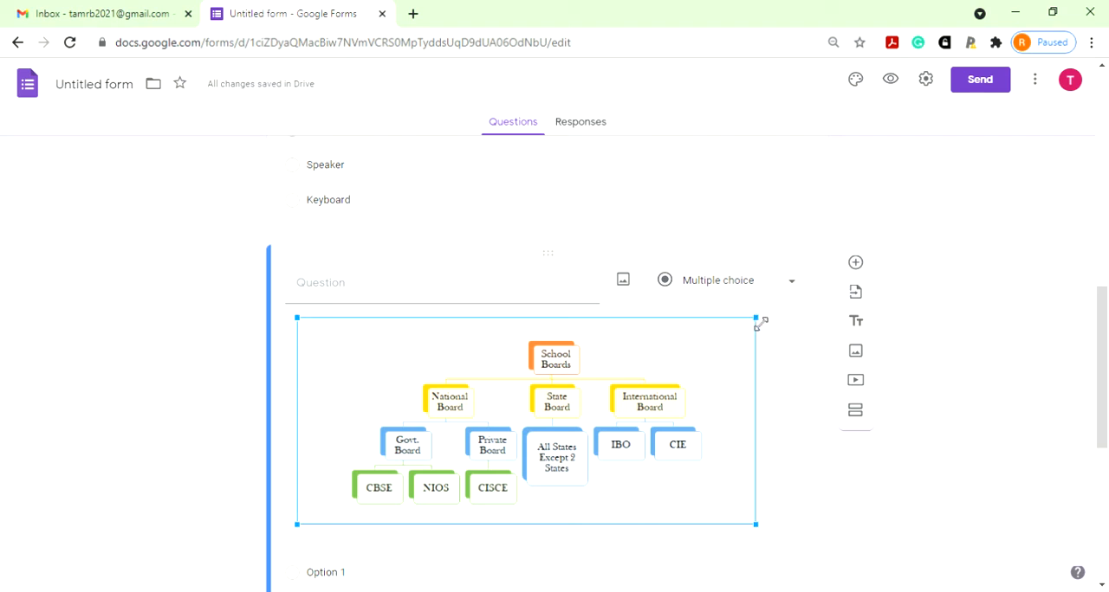
pyautogui.moveTo(758, 322); pyautogui.dragTo(584, 383)
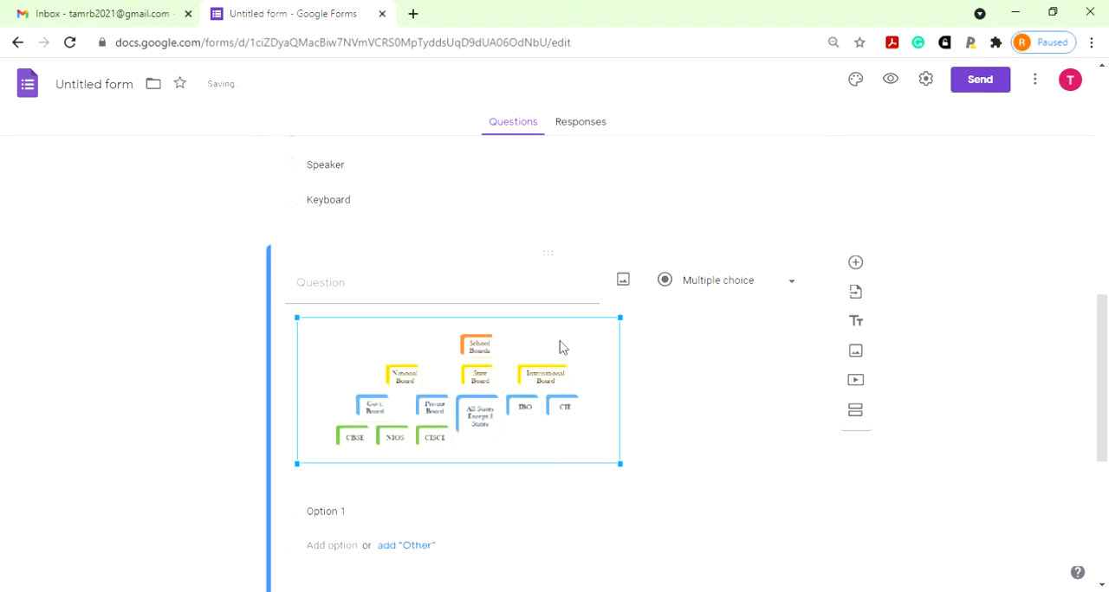
pyautogui.click(527, 302)
pyautogui.write('Iden')
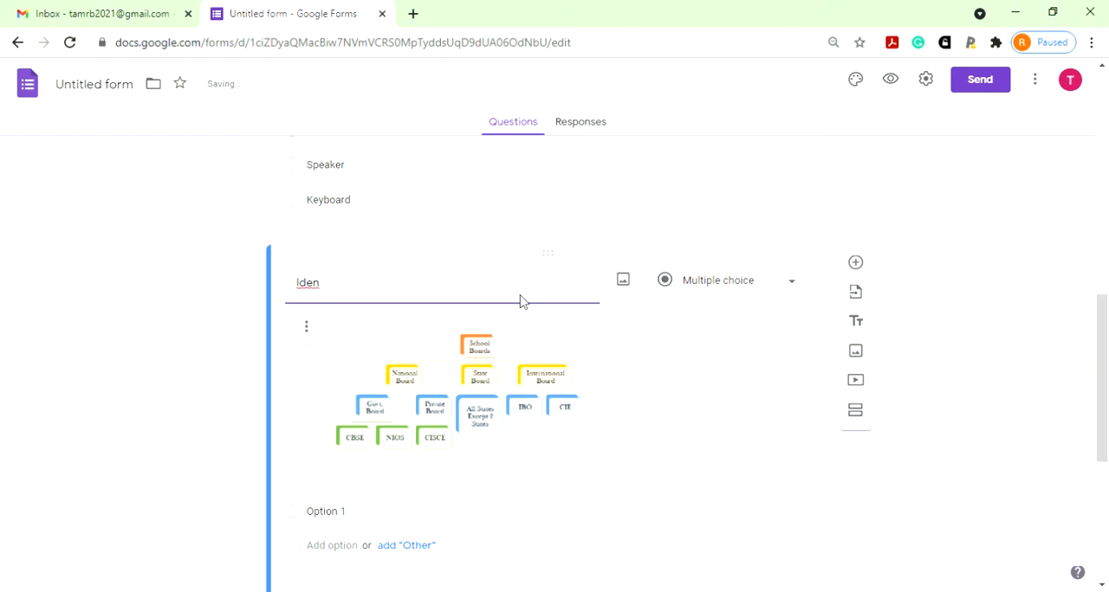
pyautogui.write('tify the picture')
# - Change the "Identify the picture" question to Short answer and make it required
pyautogui.scroll(-1, 678, 391)
pyautogui.click(796, 202)
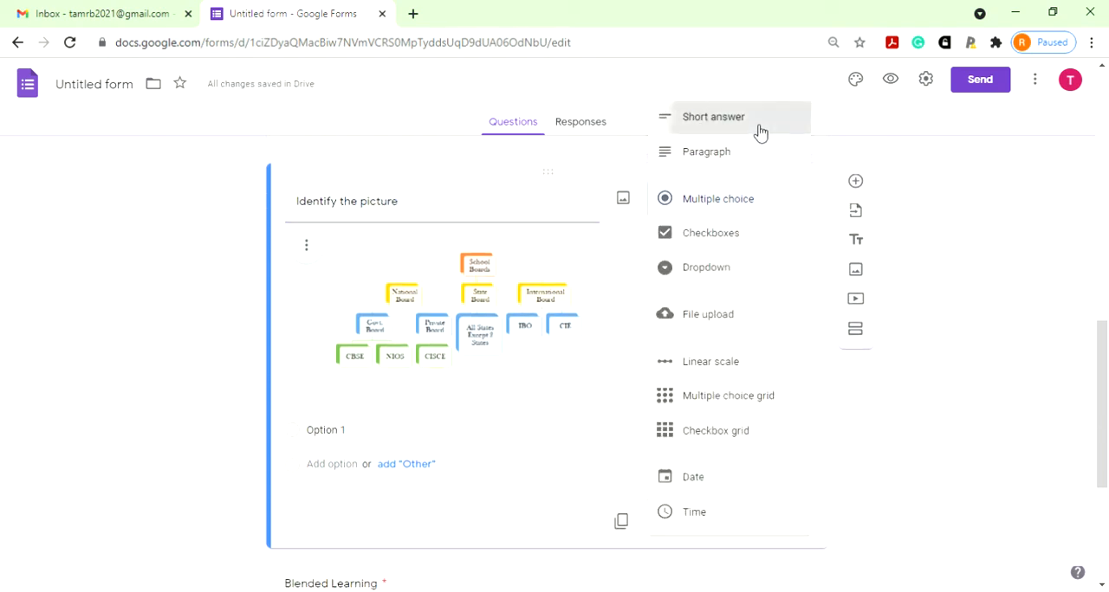
pyautogui.click(759, 121)
pyautogui.scroll(-3, 518, 433)
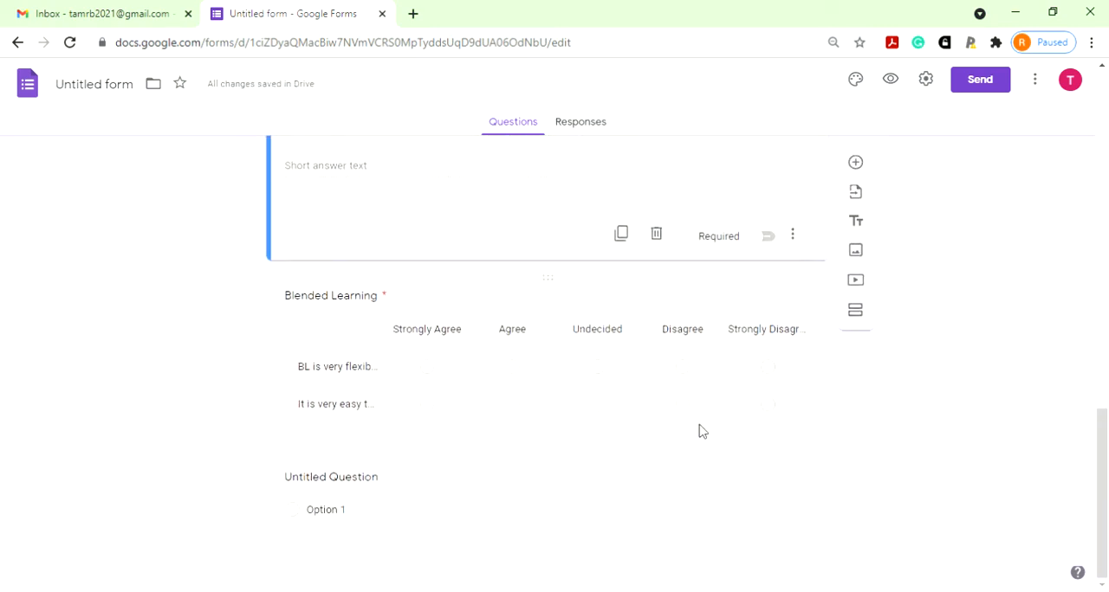
pyautogui.click(766, 236)
# - Add a question below the Blended Learning grid titled "Submit your response here"
pyautogui.click(748, 425)
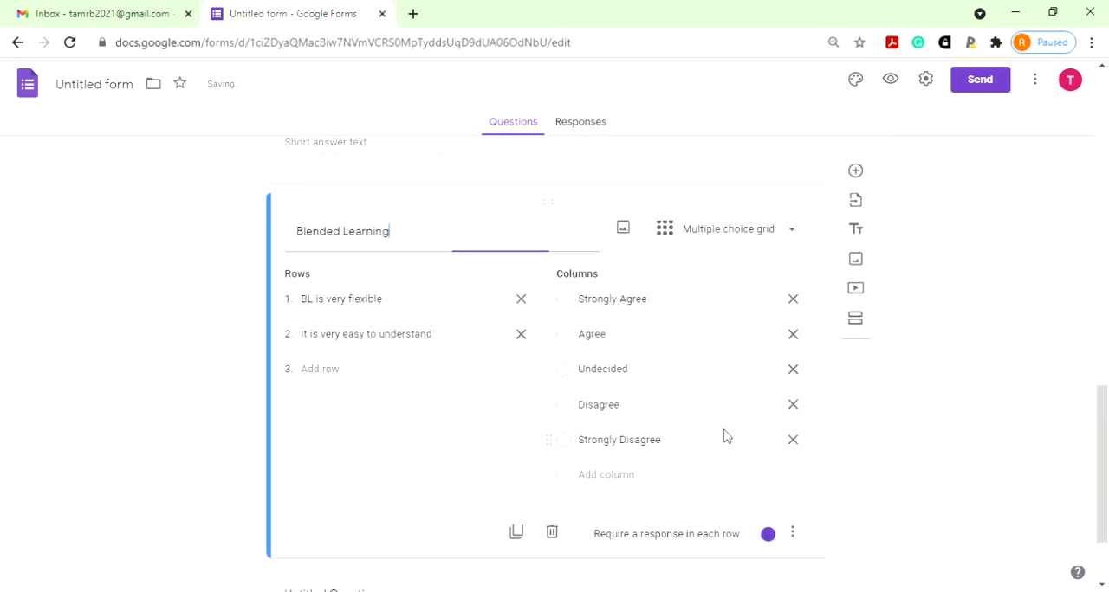
pyautogui.scroll(-2, 732, 511)
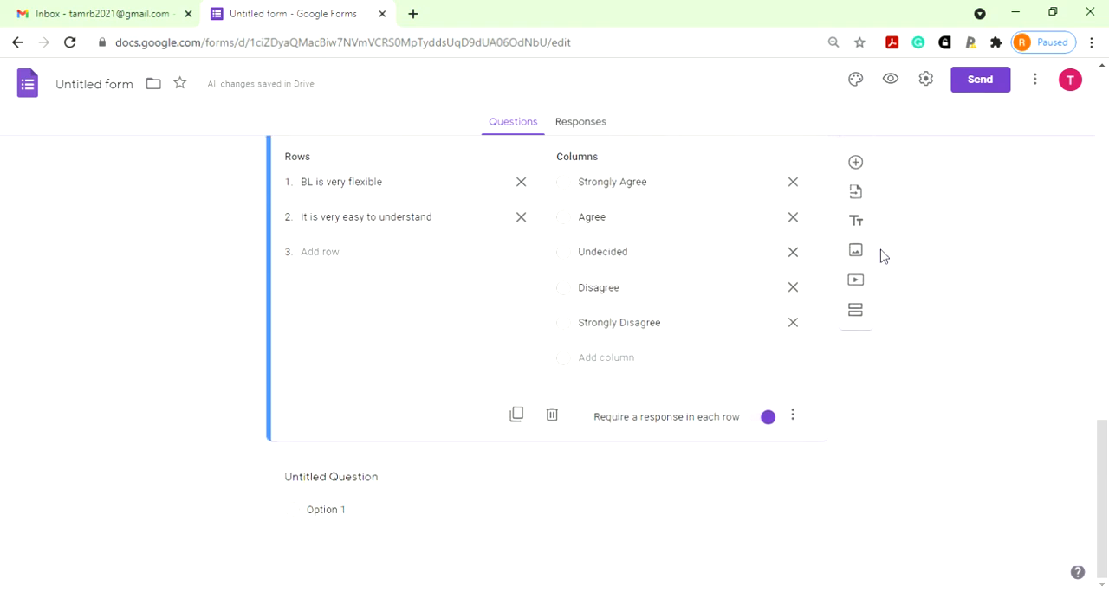
pyautogui.click(858, 164)
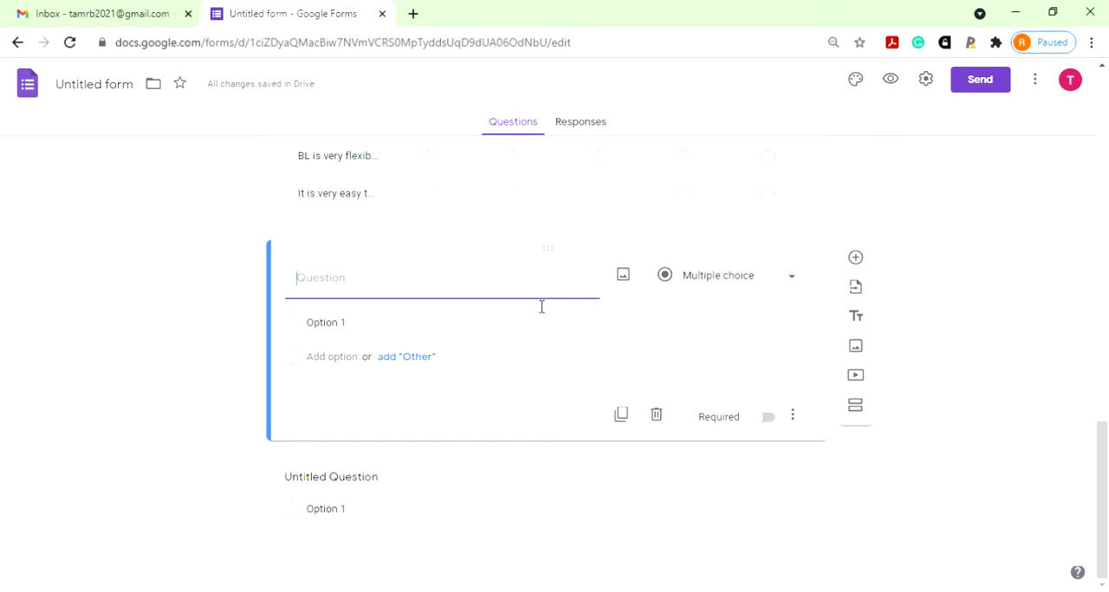
pyautogui.write('Submit')
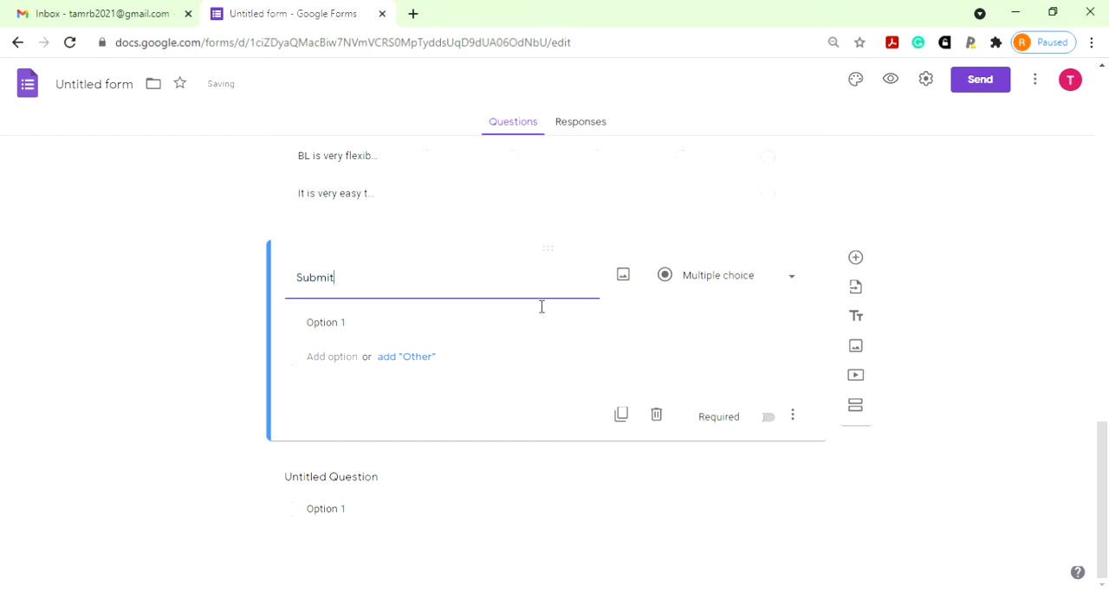
pyautogui.write(' your response here')
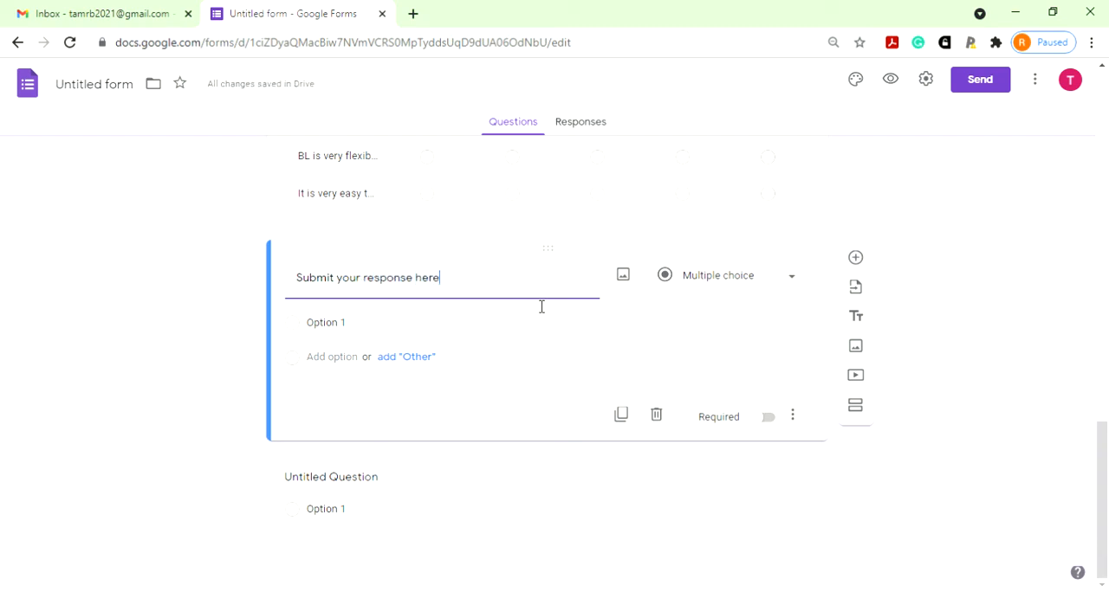
# - Change the "Submit your response here" question to File upload and allow respondents to upload files to Drive
pyautogui.click(745, 277)
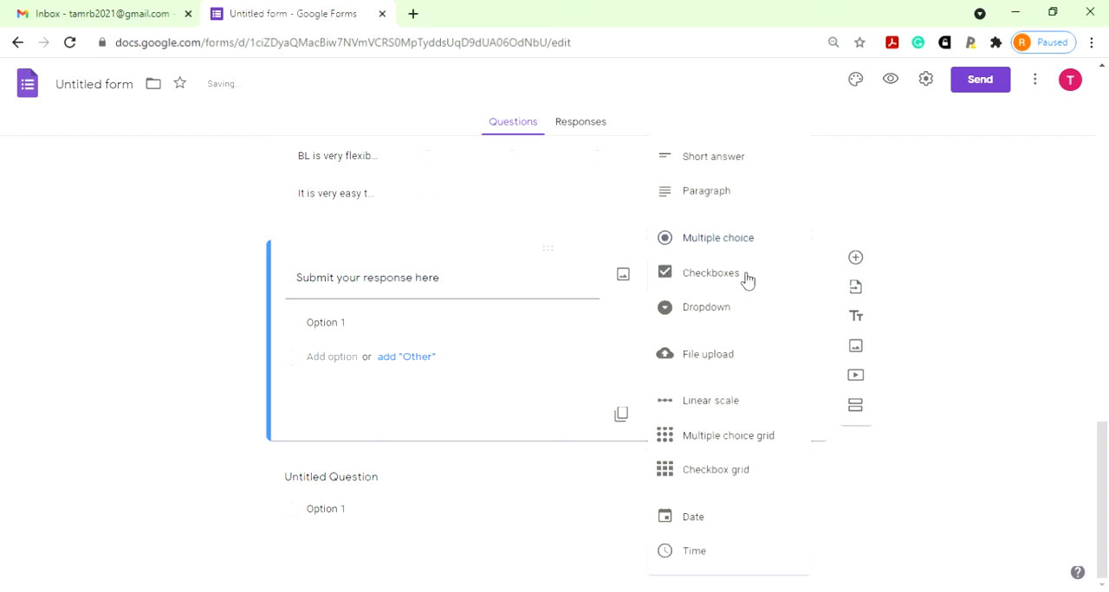
pyautogui.click(733, 357)
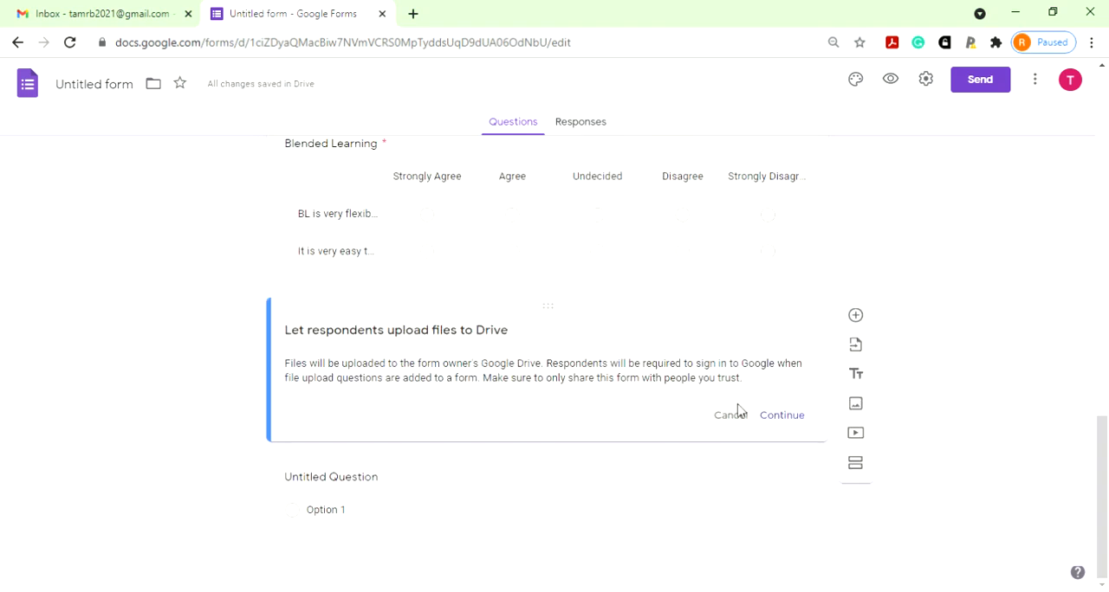
pyautogui.click(782, 415)
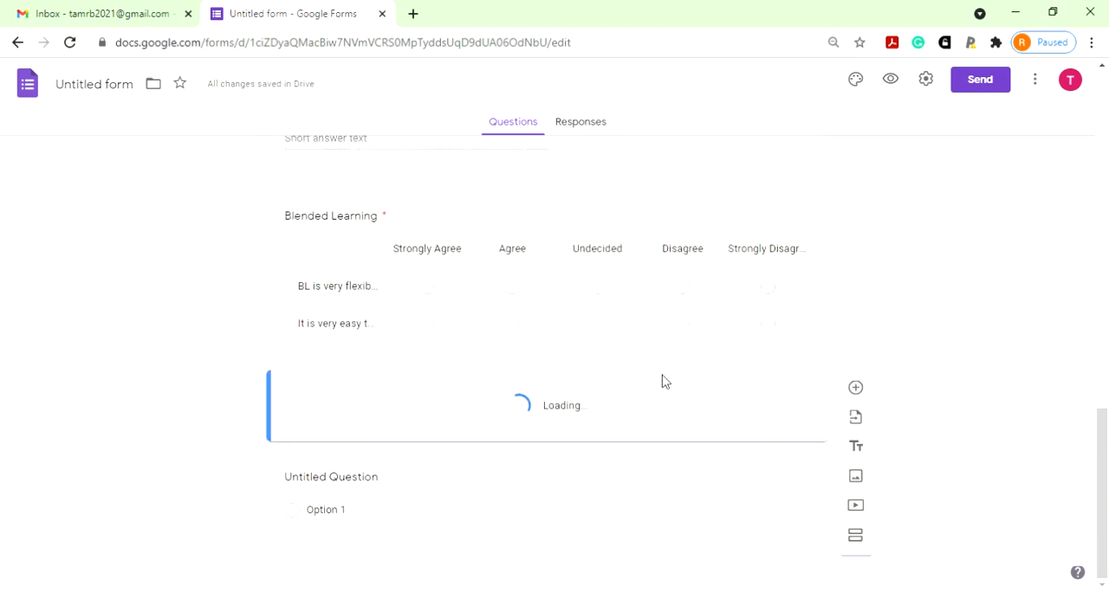
# - Set the file upload question's maximum file size to 100 MB, keep the maximum number of files at 1, and make it required
pyautogui.scroll(-2, 576, 424)
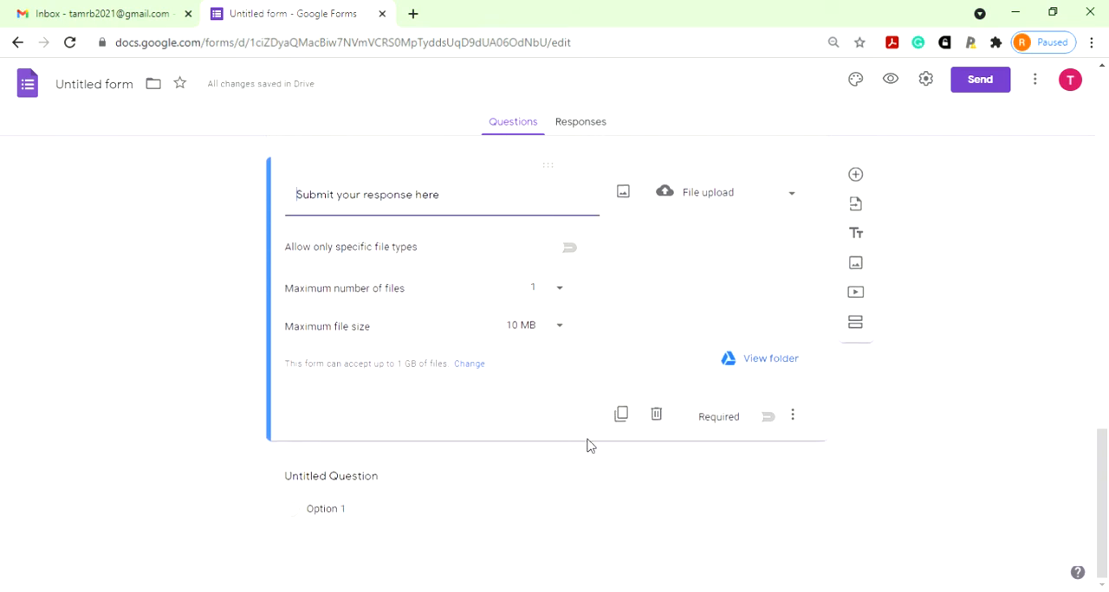
pyautogui.click(558, 330)
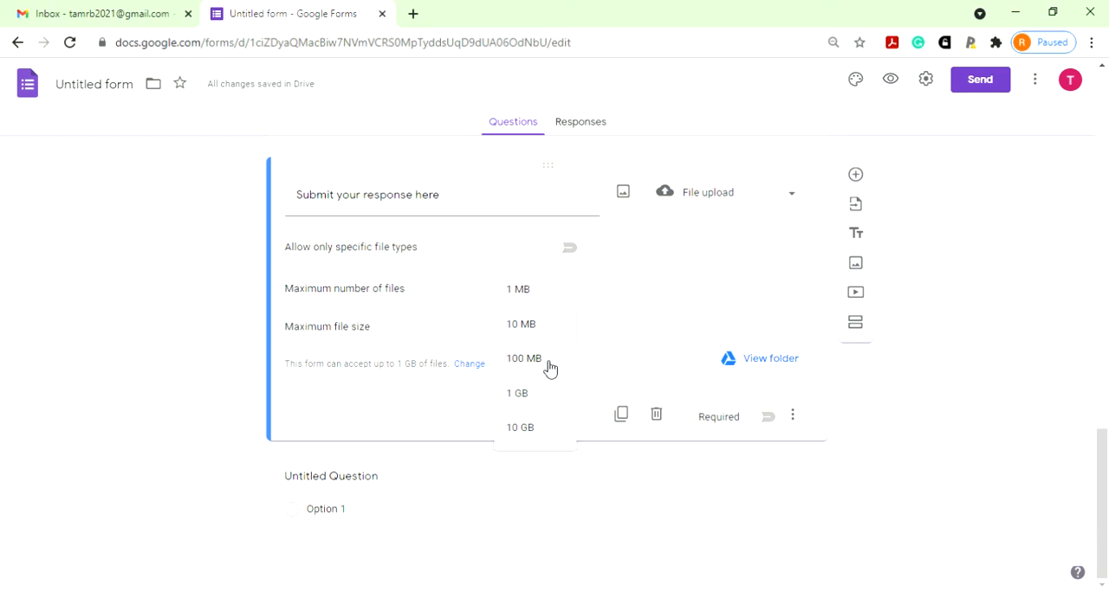
pyautogui.click(549, 368)
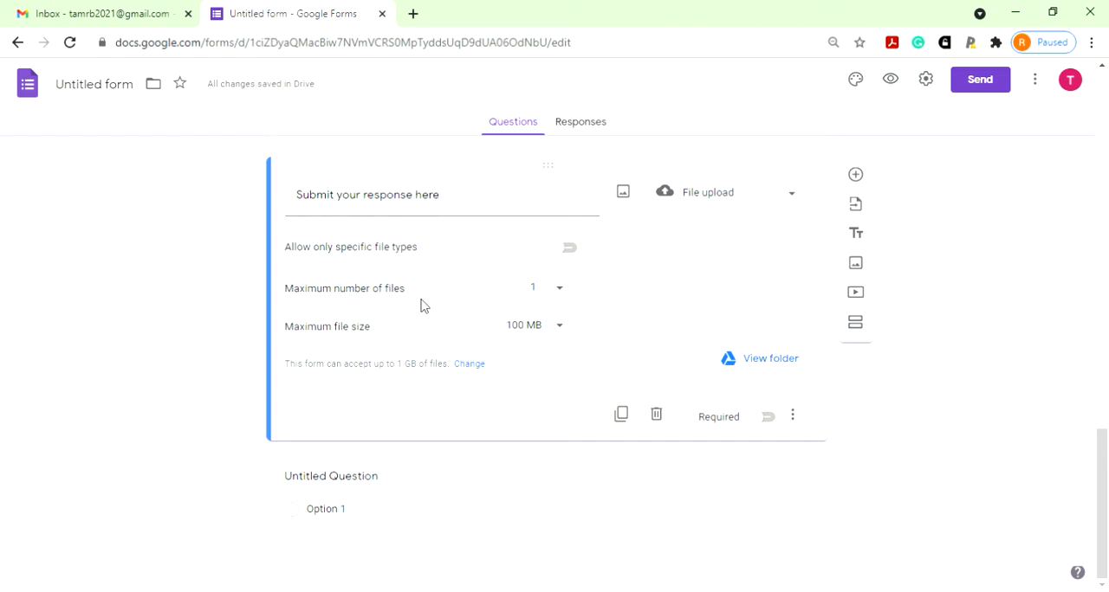
pyautogui.click(563, 293)
pyautogui.click(629, 297)
pyautogui.click(769, 422)
# - Delete the leftover Untitled Question at the end of the MCQ section and look over the form
pyautogui.click(507, 504)
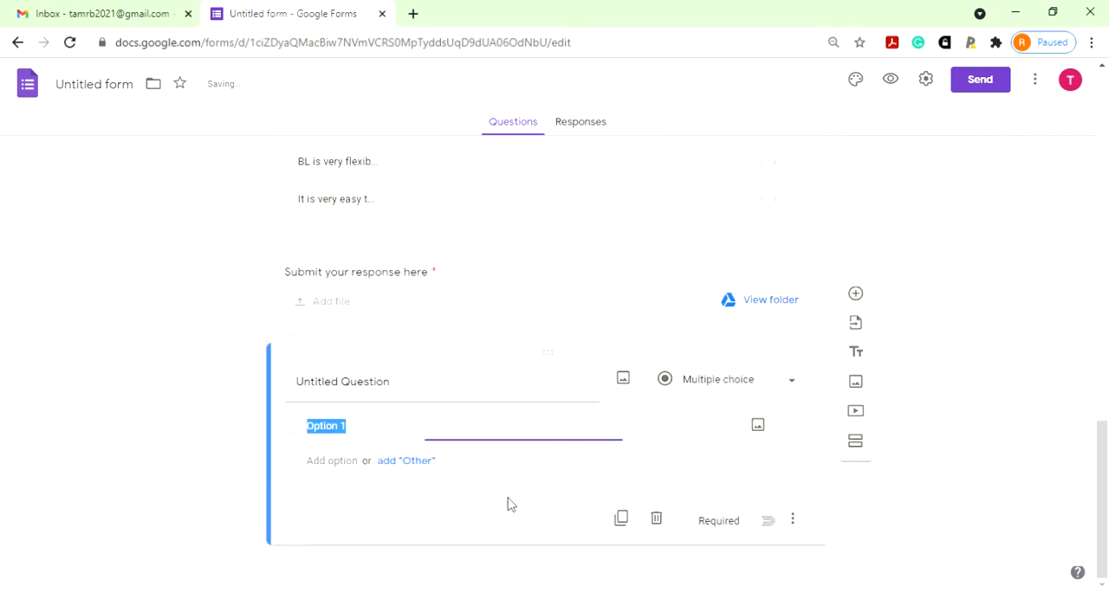
pyautogui.click(656, 519)
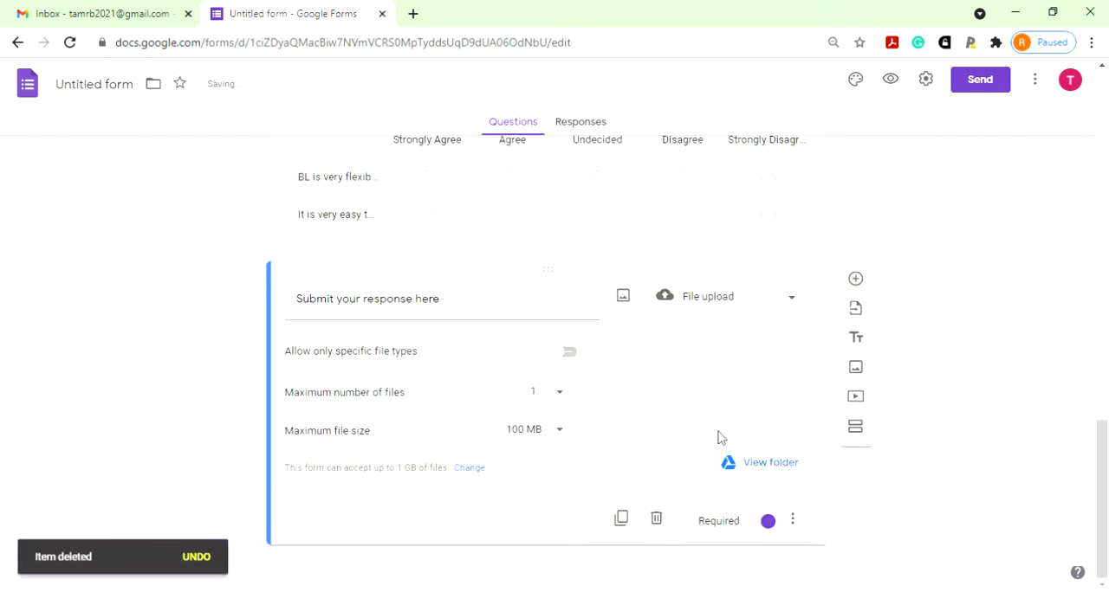
pyautogui.scroll(20, 717, 433)
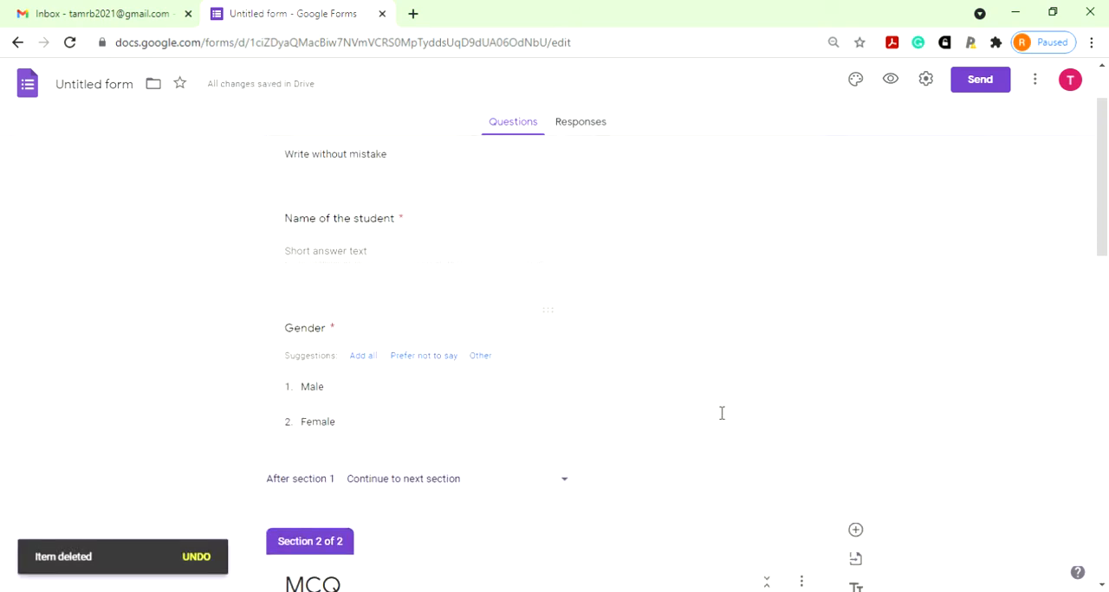
pyautogui.scroll(-20, 718, 413)
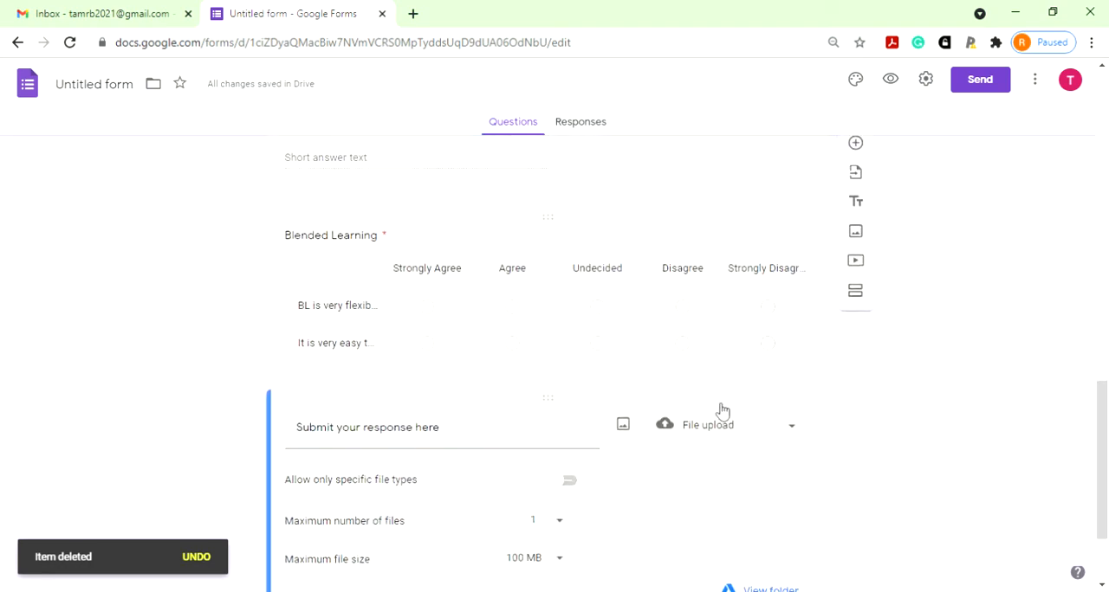
# - Open the form settings, turn on Collect emails and limit respondents to 1 response
pyautogui.scroll(20, 717, 410)
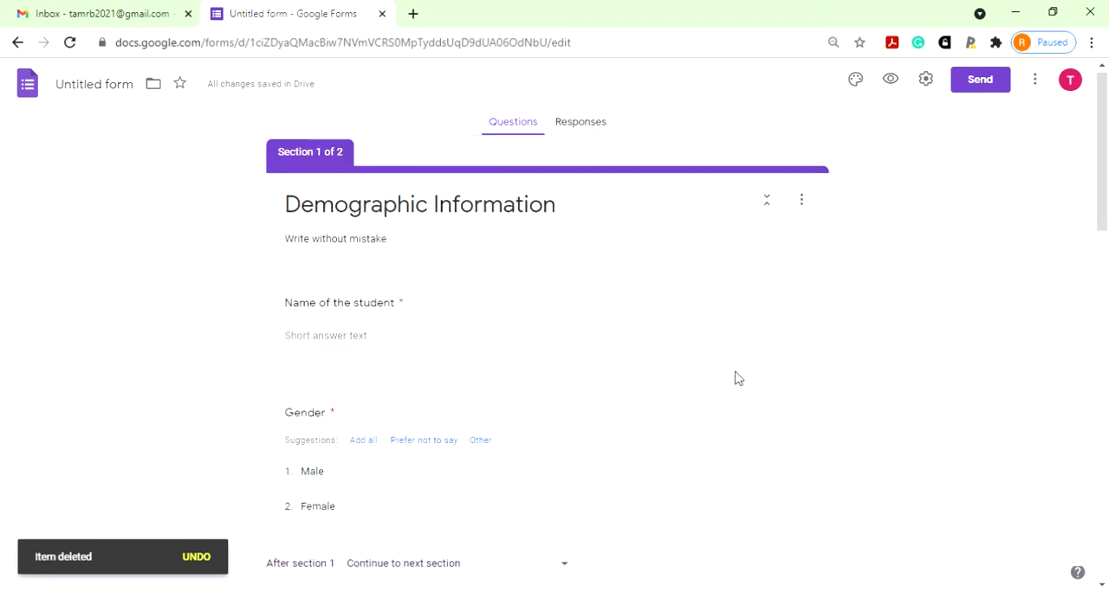
pyautogui.click(925, 79)
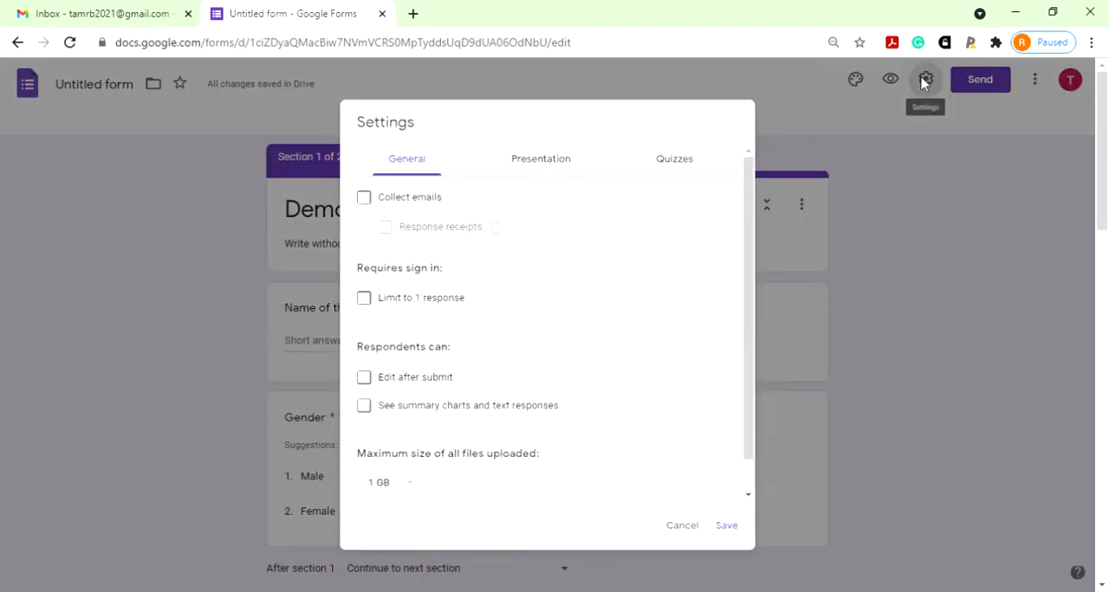
pyautogui.click(358, 195)
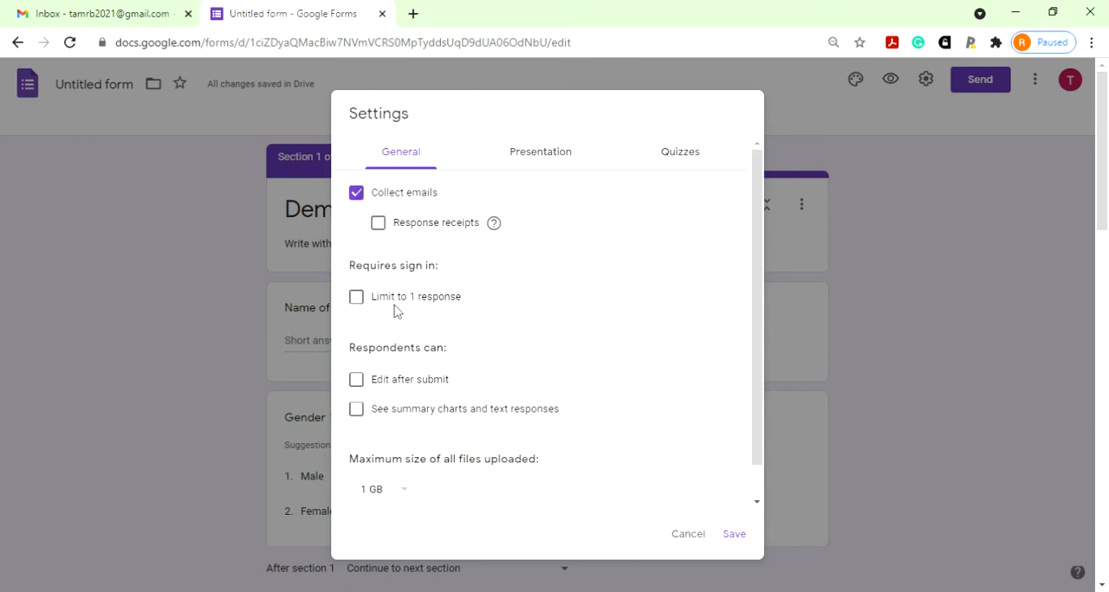
pyautogui.click(362, 299)
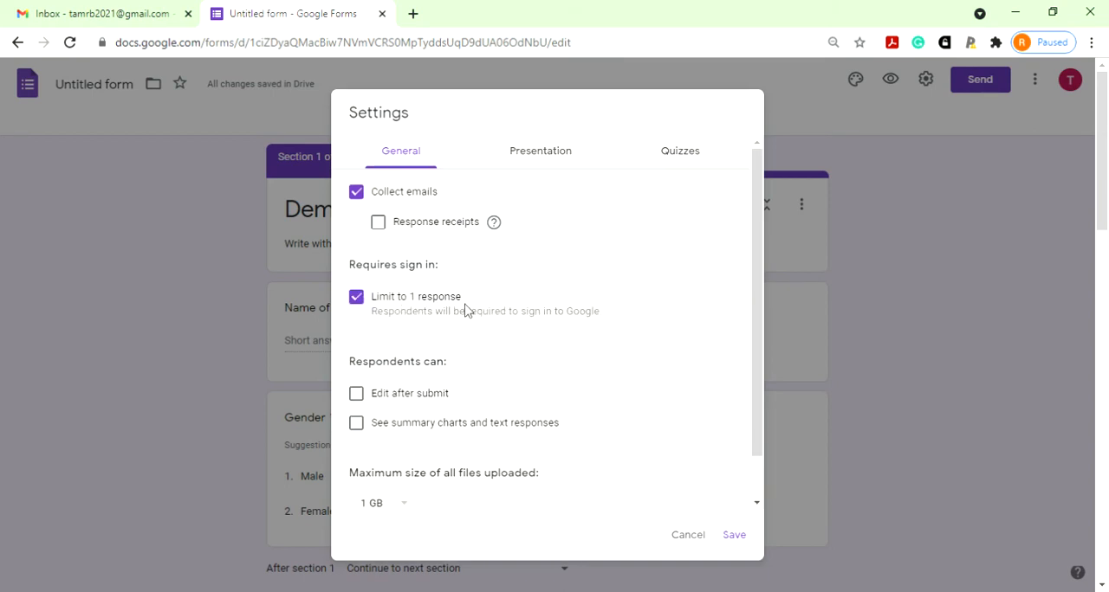
pyautogui.click(360, 300)
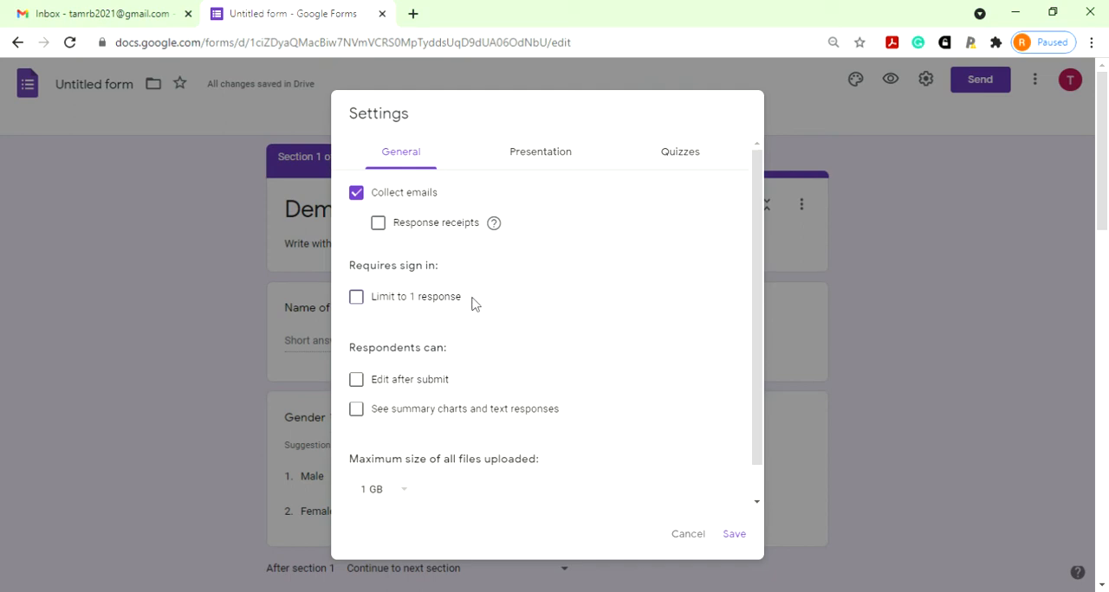
pyautogui.click(359, 299)
# - Choose 1 GB as the maximum size of all files uploaded
pyautogui.scroll(-1, 507, 364)
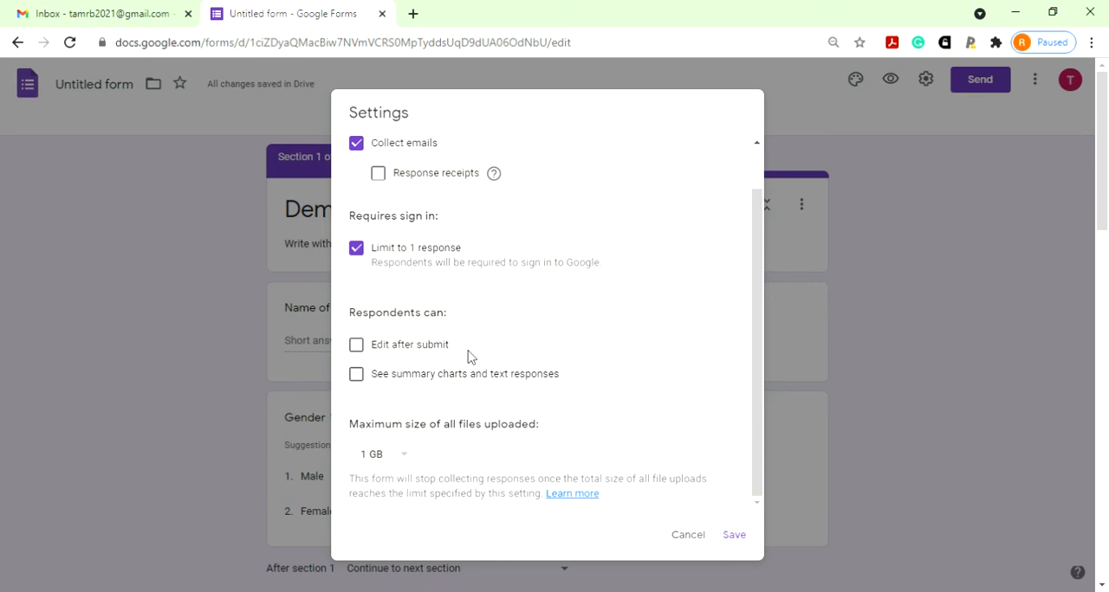
pyautogui.click(407, 463)
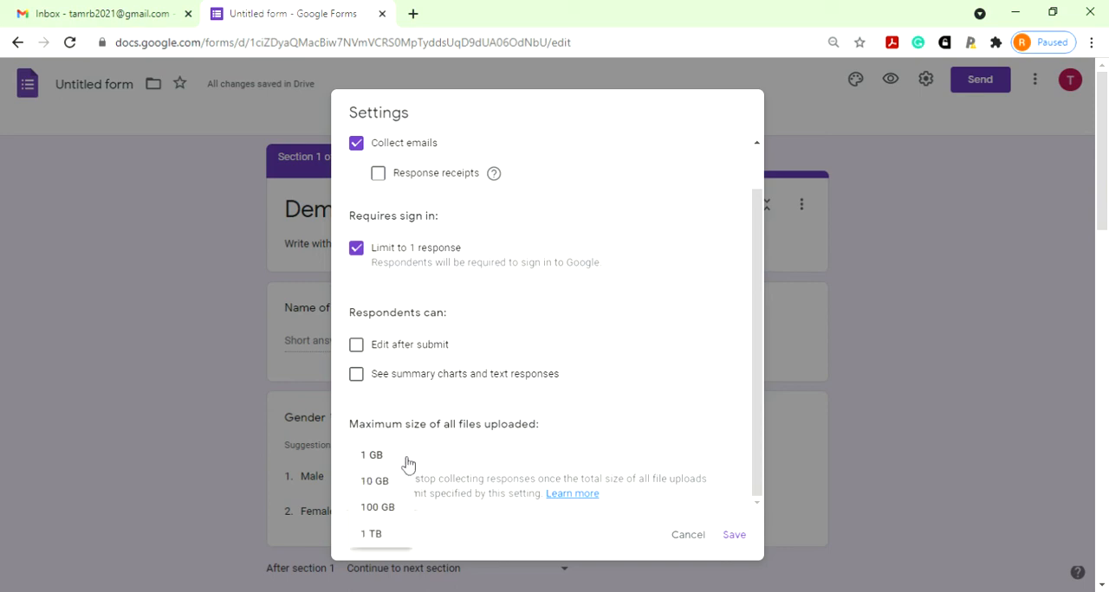
pyautogui.click(400, 466)
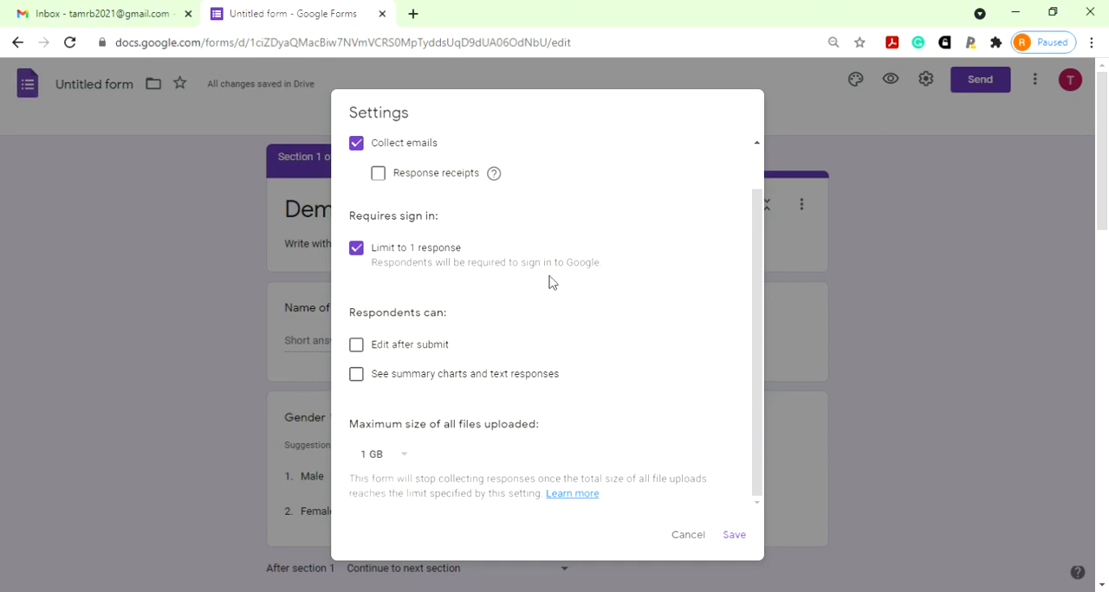
# - In the presentation settings, enable shuffled question order, set the confirmation message to "Thank you for your response" and save
pyautogui.scroll(1, 606, 289)
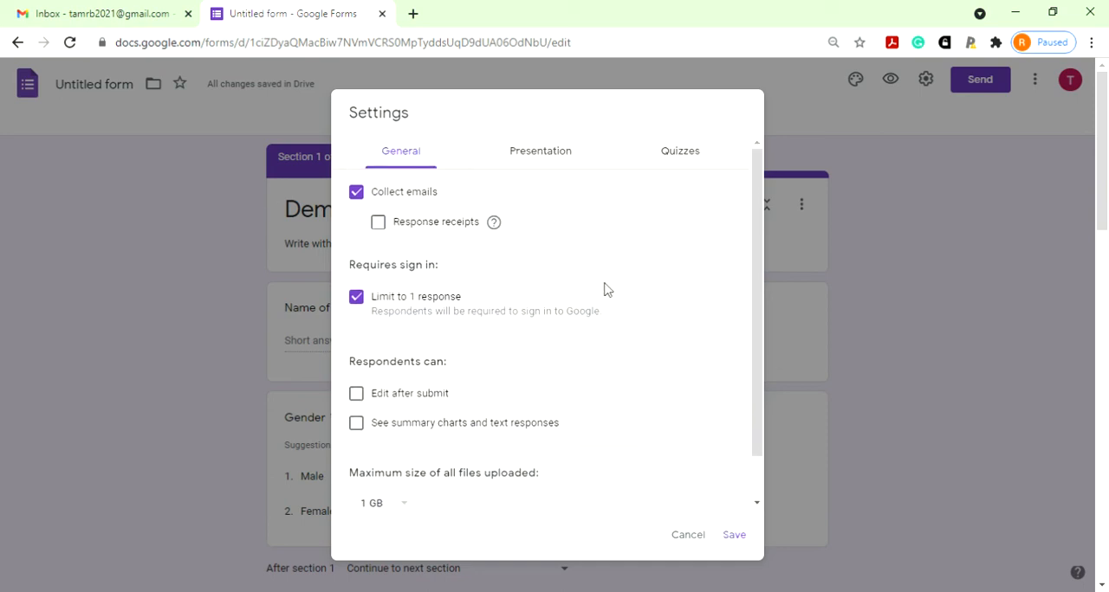
pyautogui.click(553, 154)
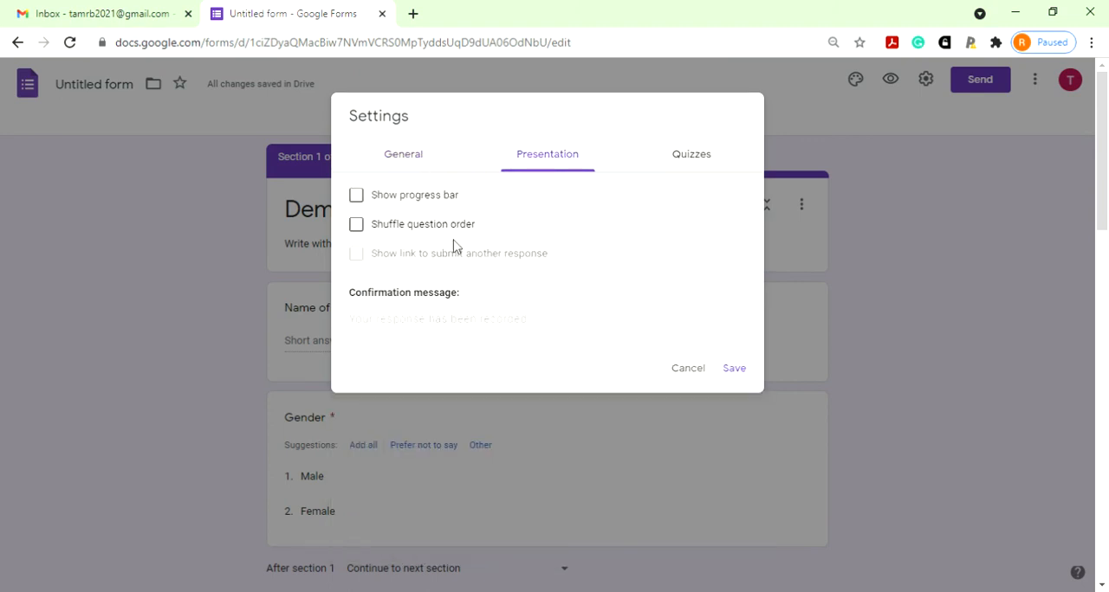
pyautogui.click(357, 226)
pyautogui.click(475, 327)
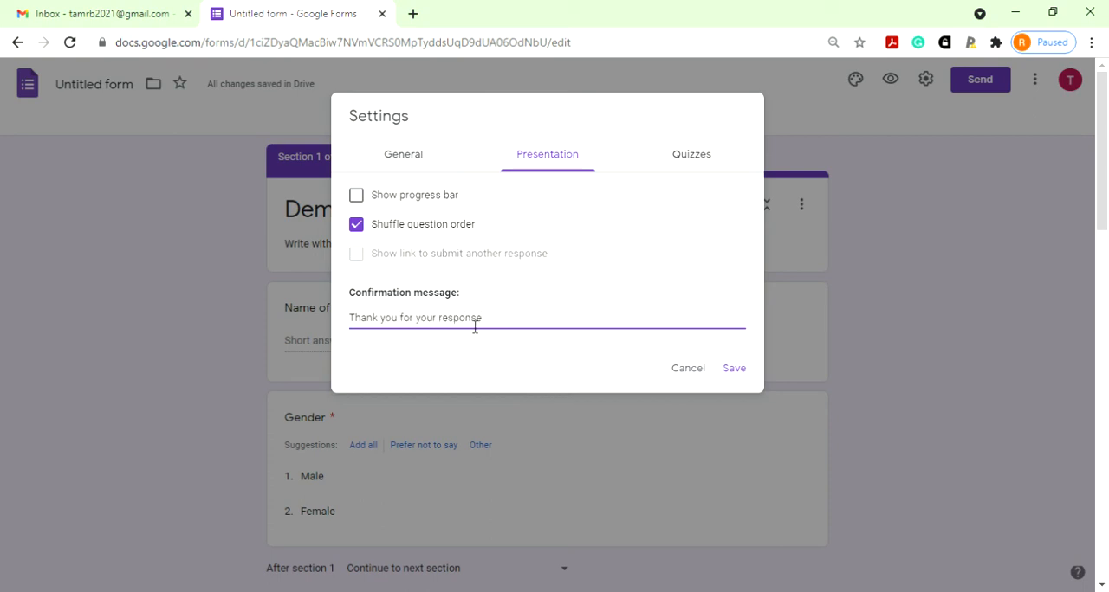
pyautogui.click(735, 371)
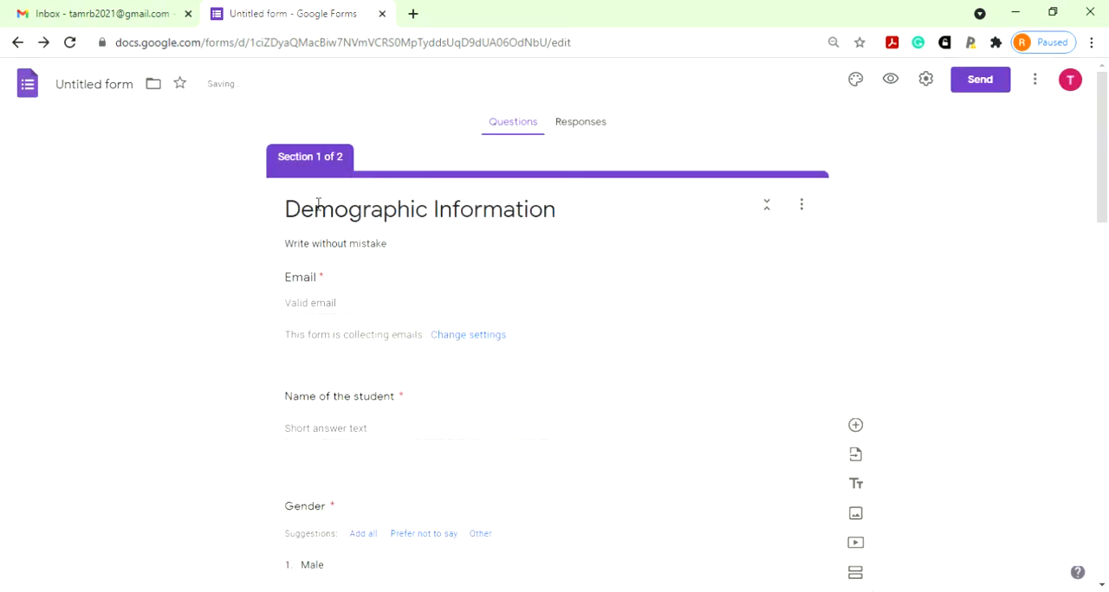
# - Look over the form's questions and open the respondent preview to examine its first section
pyautogui.scroll(-15, 623, 366)
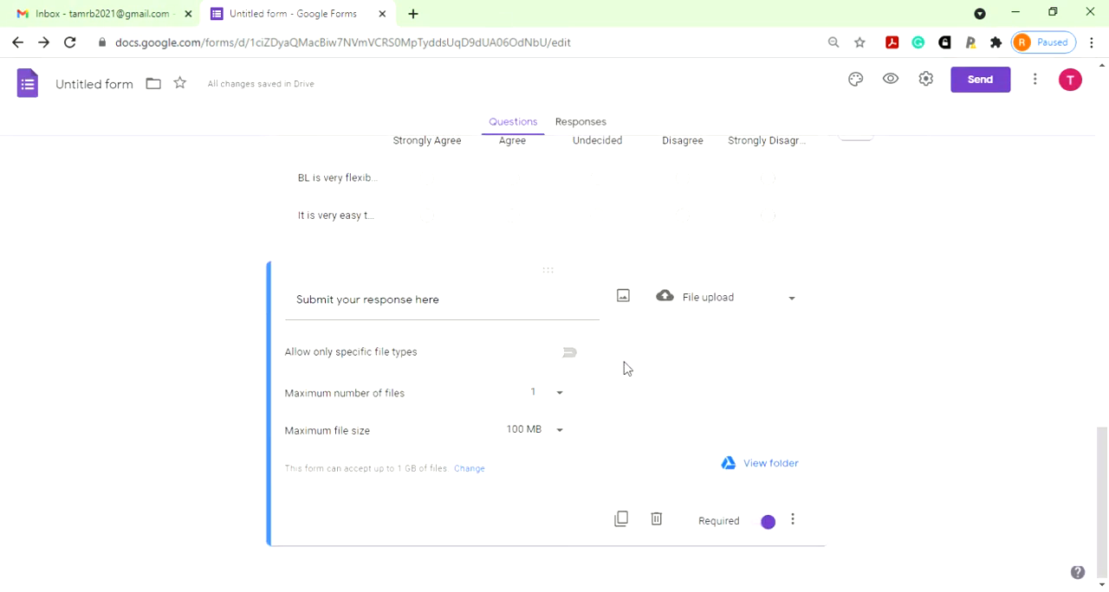
pyautogui.scroll(15, 624, 366)
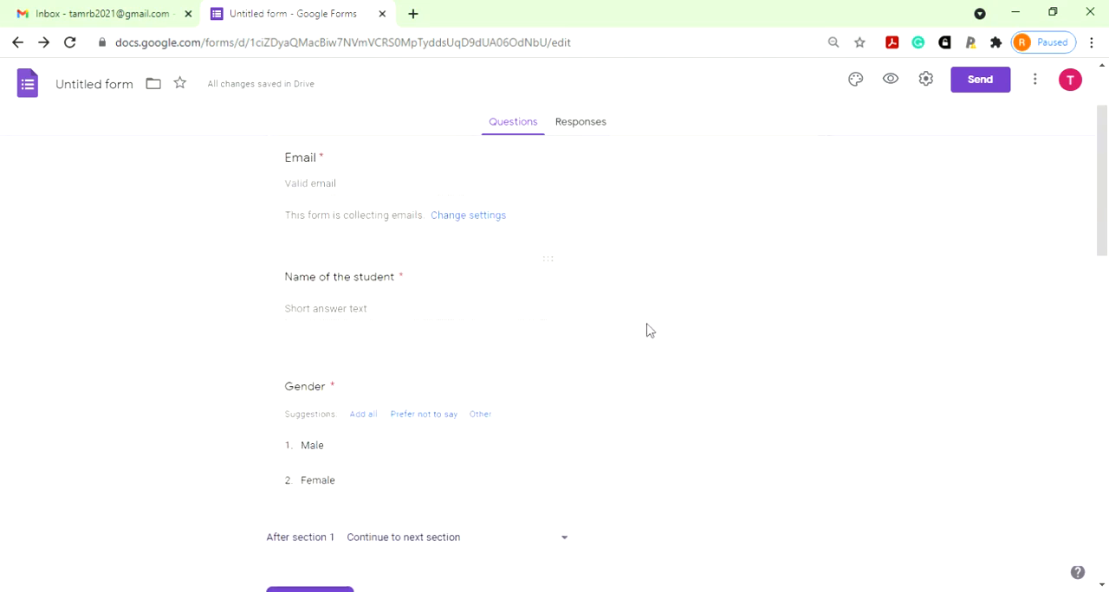
pyautogui.click(896, 88)
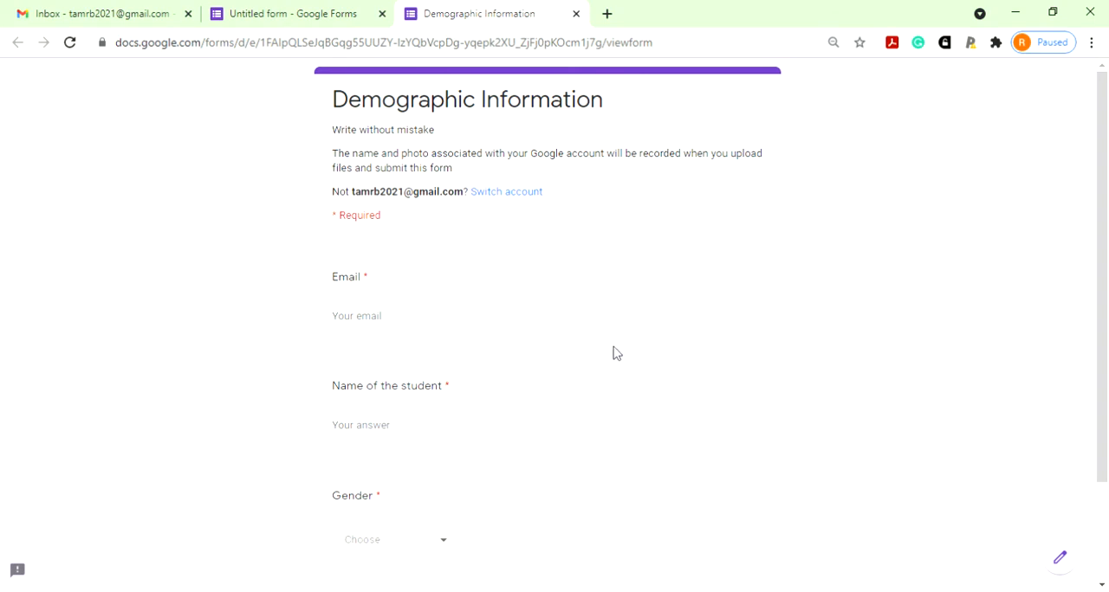
pyautogui.scroll(-3, 612, 353)
pyautogui.scroll(3, 613, 354)
# - Fill in the respondent's email and the student's name in the previewed form
pyautogui.click(431, 320)
pyautogui.hotkey('ctrl', 'v')
pyautogui.click(413, 436)
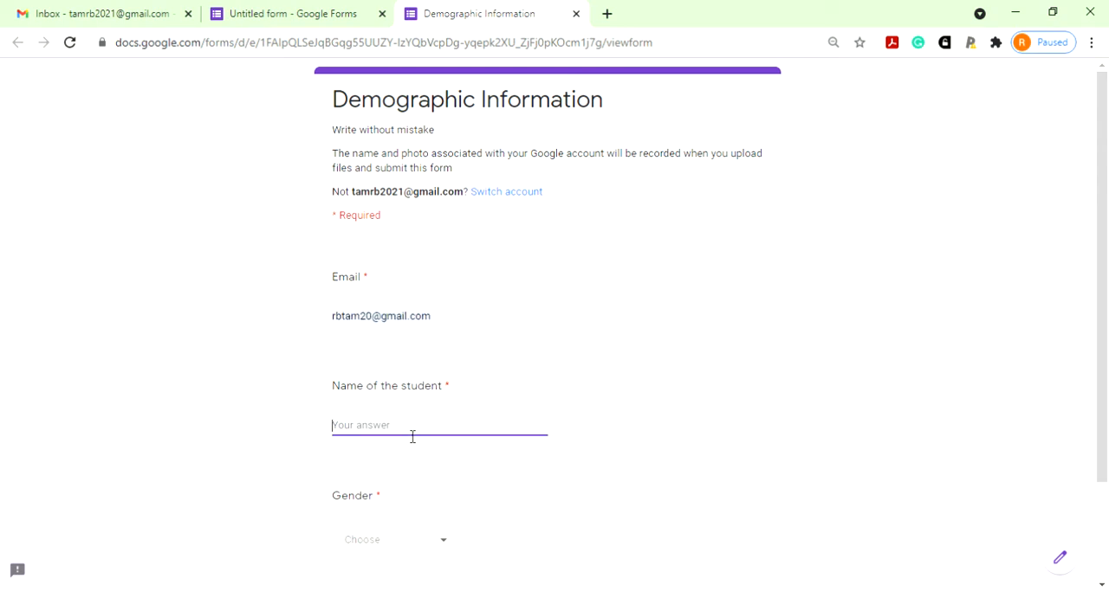
pyautogui.write('fgg')
# - Choose Female as the gender and continue to the MCQ section
pyautogui.scroll(-1, 413, 437)
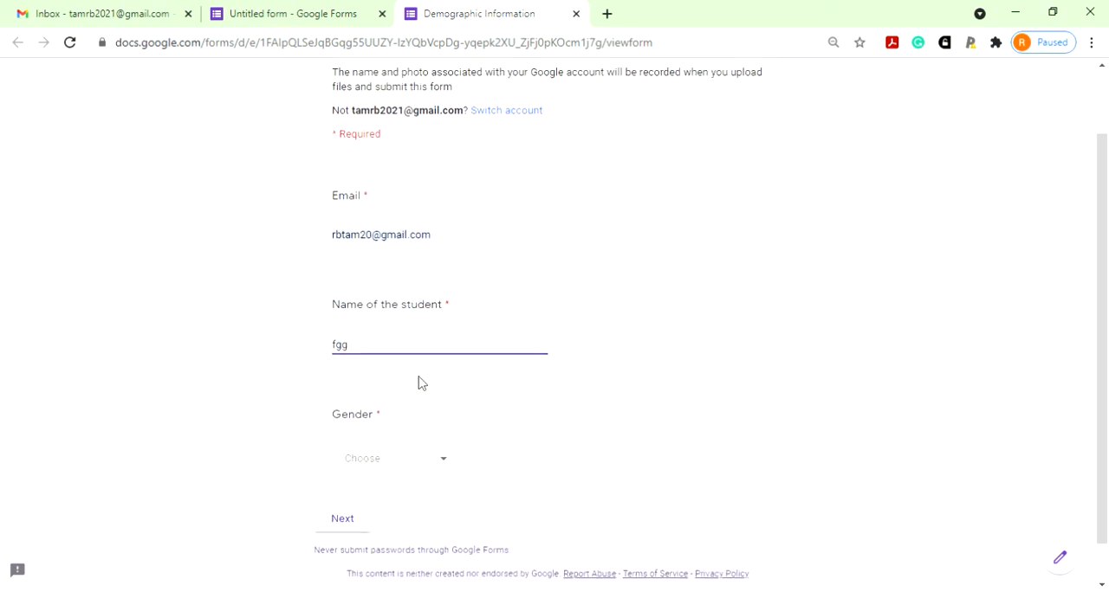
pyautogui.click(441, 468)
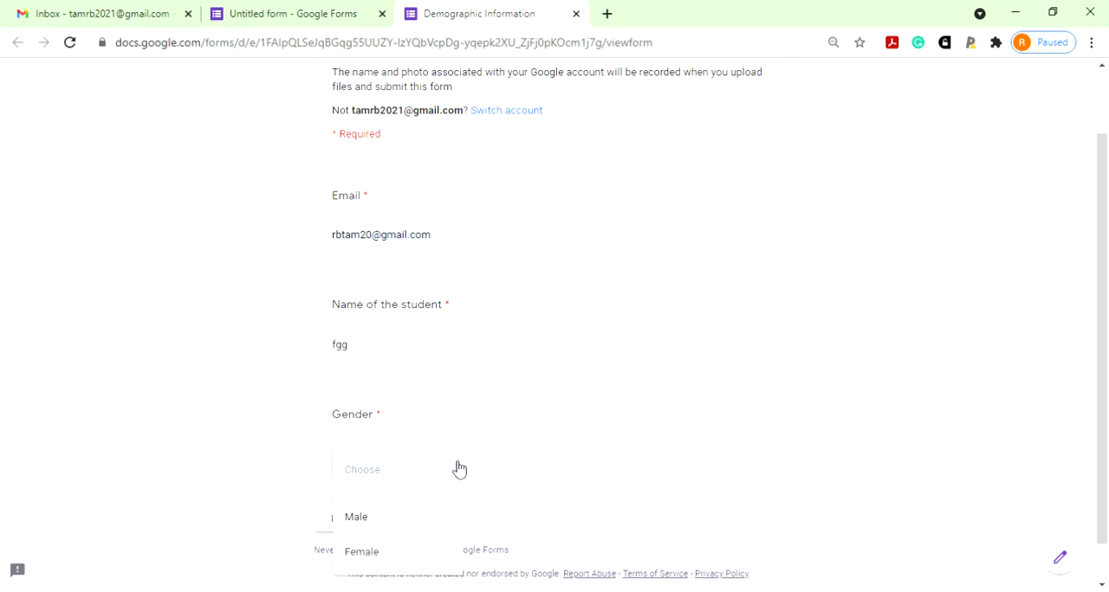
pyautogui.click(506, 460)
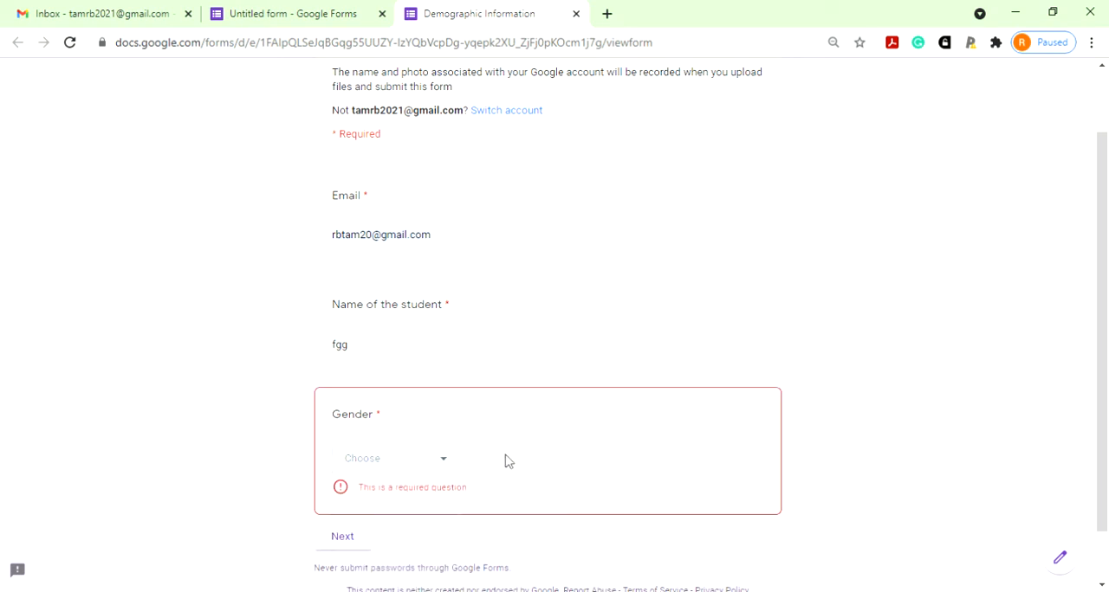
pyautogui.click(445, 463)
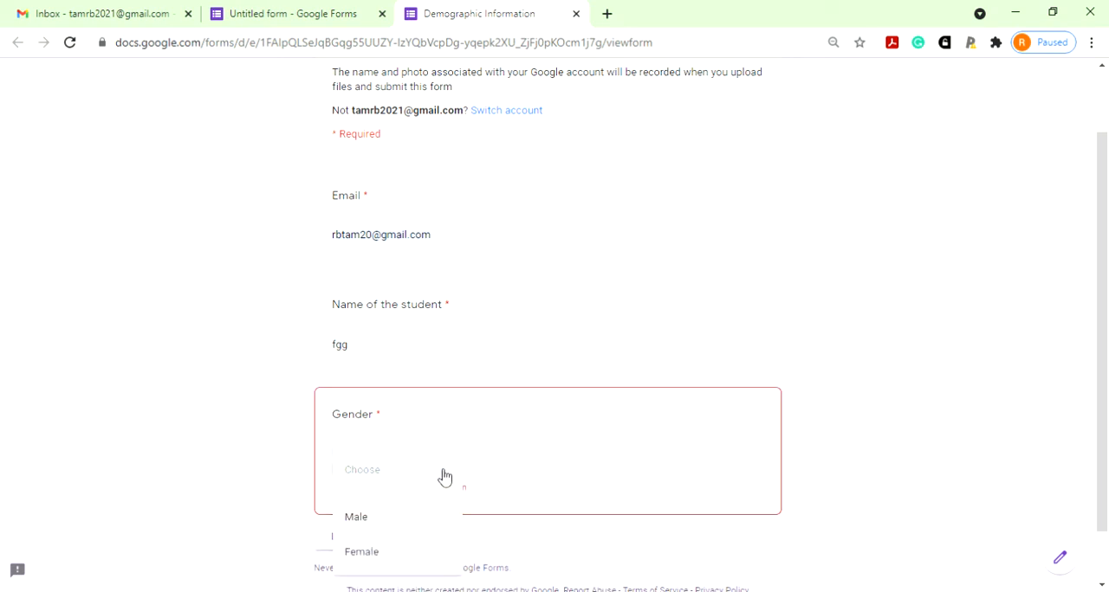
pyautogui.click(428, 548)
pyautogui.click(350, 523)
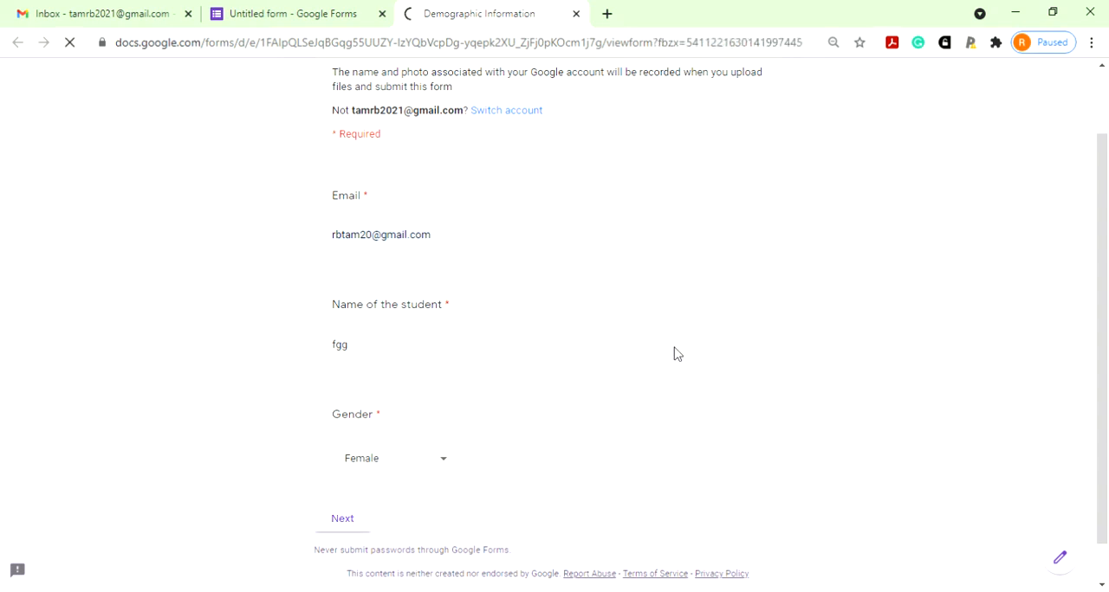
# - Answer the picture question with "Img", the Blended Learning rows with Agree and Undecided, and the input device question with Keyboard
pyautogui.scroll(-3, 683, 389)
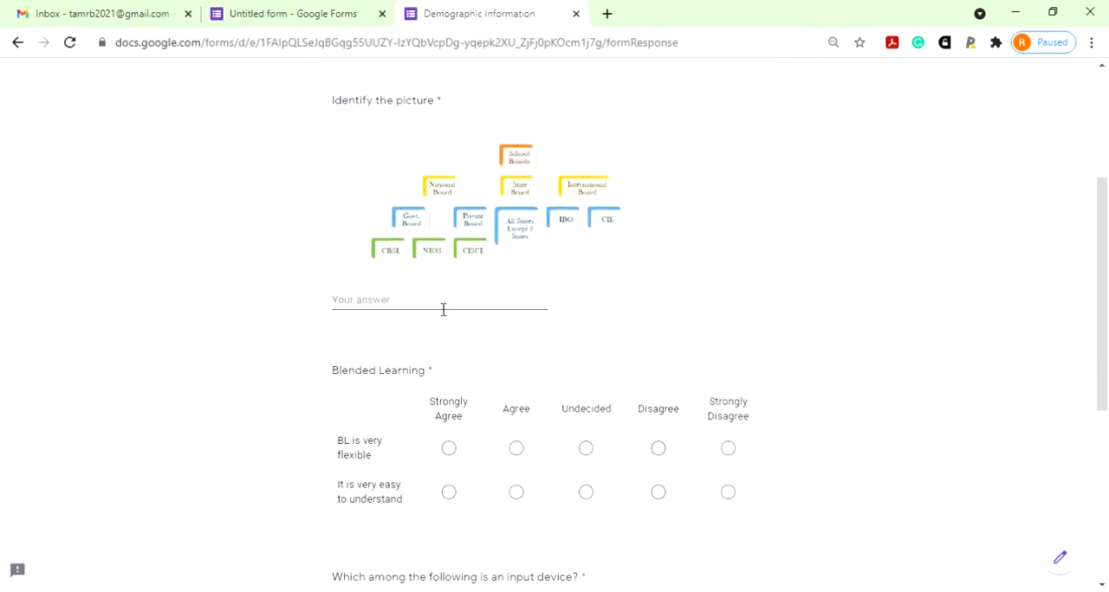
pyautogui.write('Img')
pyautogui.scroll(-3, 446, 323)
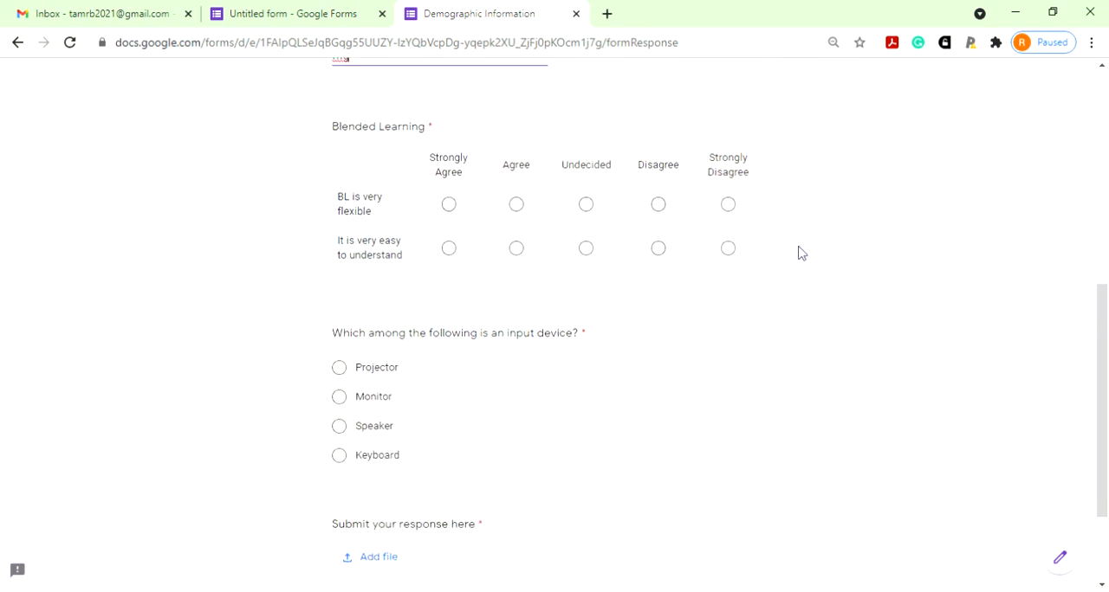
pyautogui.click(517, 205)
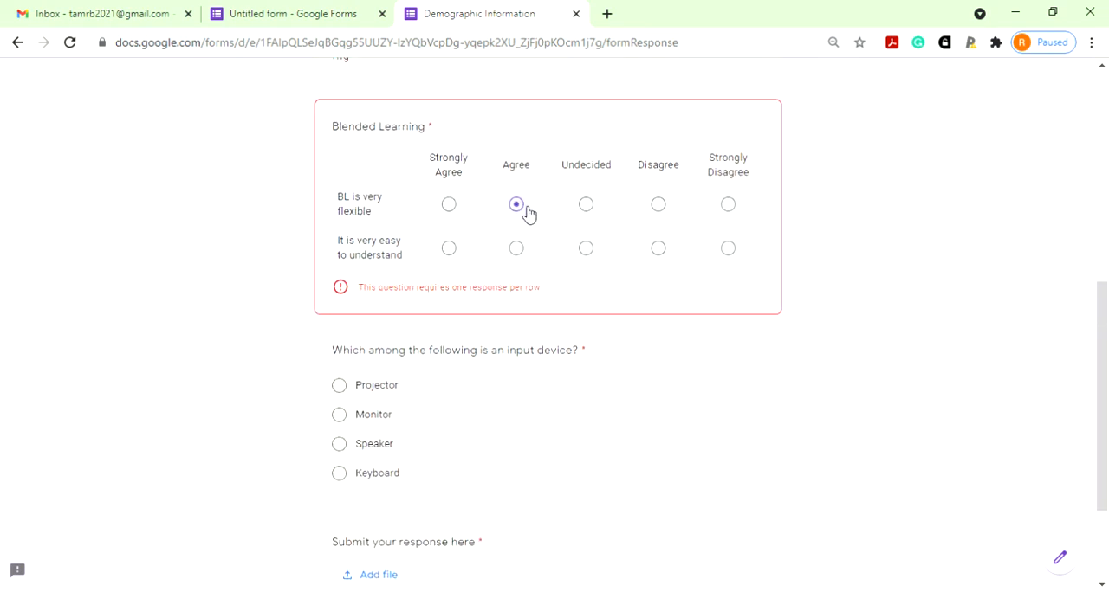
pyautogui.click(587, 249)
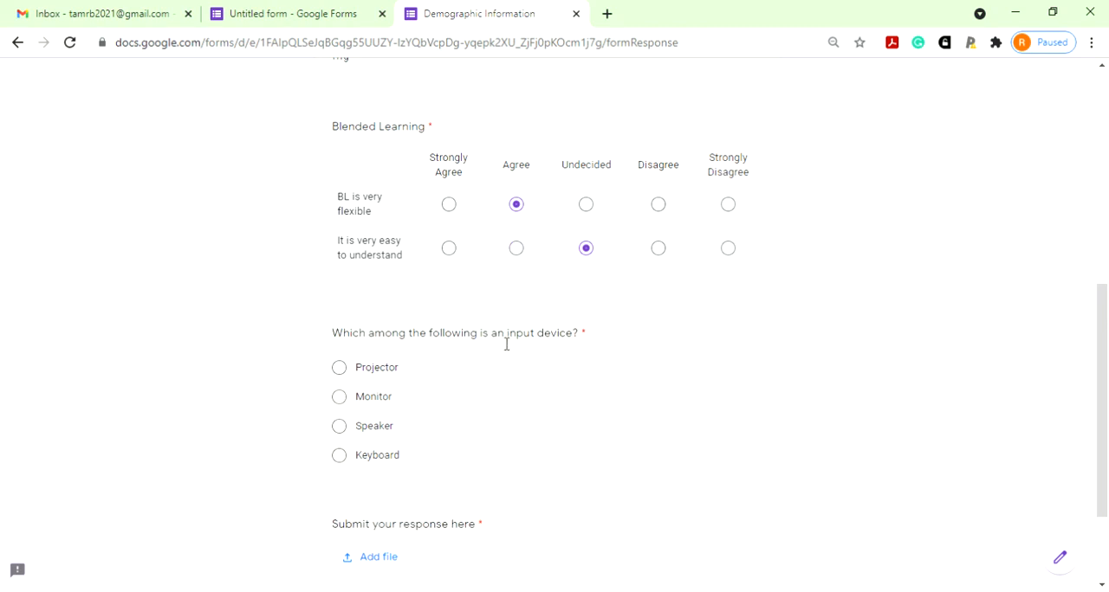
pyautogui.scroll(-2, 506, 344)
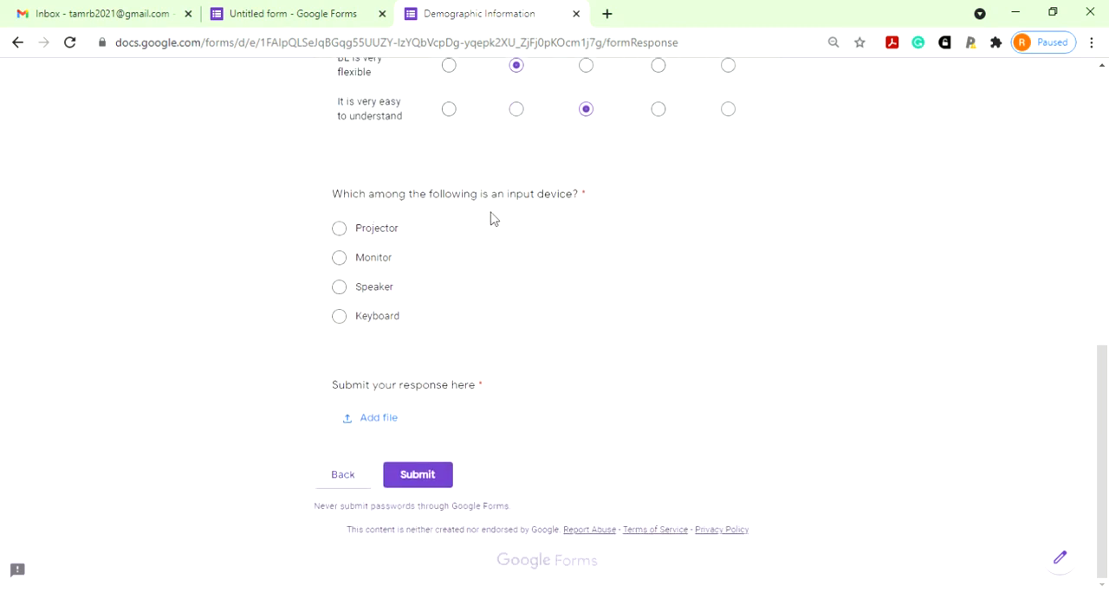
pyautogui.click(350, 320)
# - Upload "Differences in settings and resports - Turnitin and Urkund.pdf" from the device to "Submit your response here" and submit the form
pyautogui.click(378, 423)
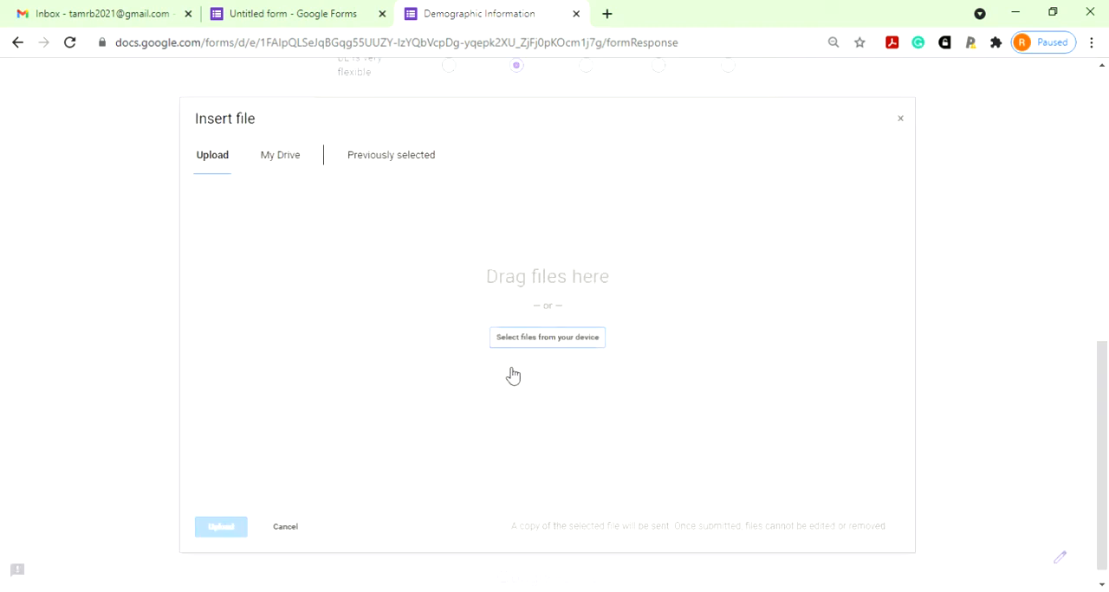
pyautogui.click(560, 343)
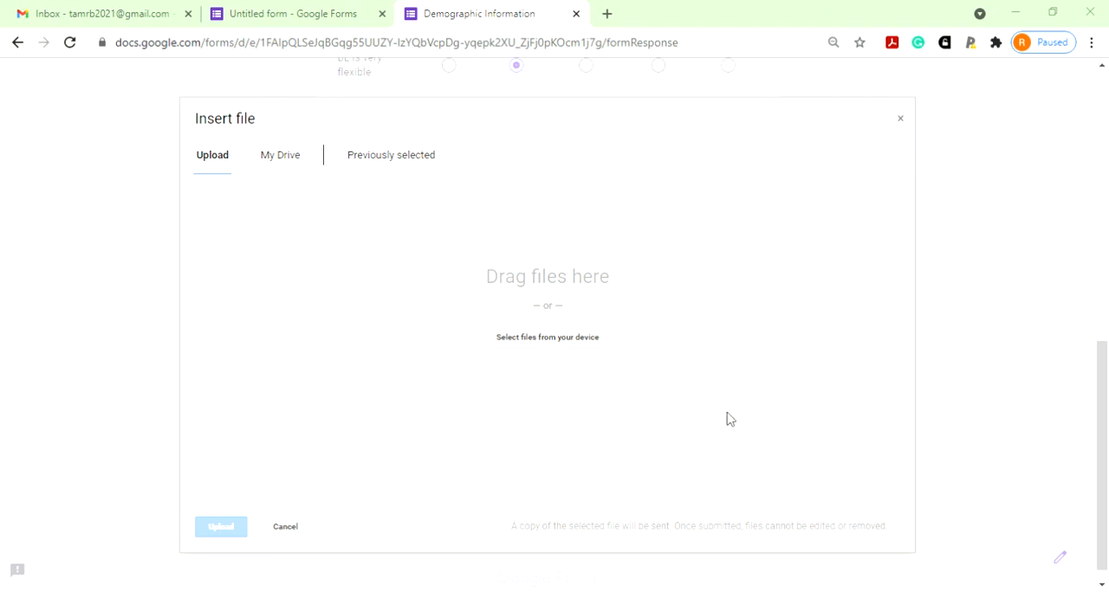
pyautogui.click(732, 508)
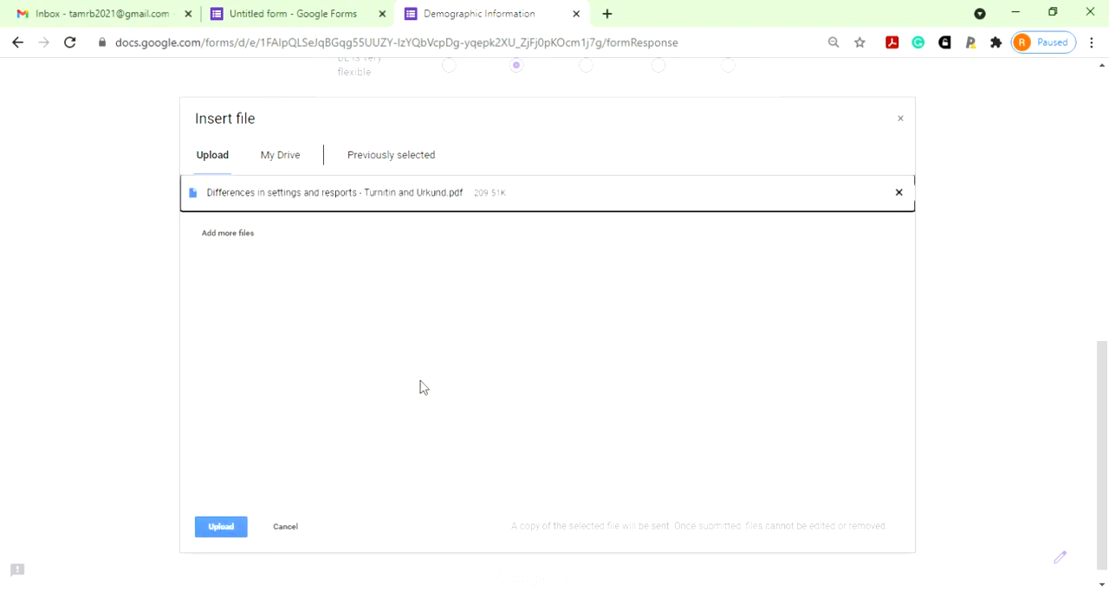
pyautogui.click(228, 528)
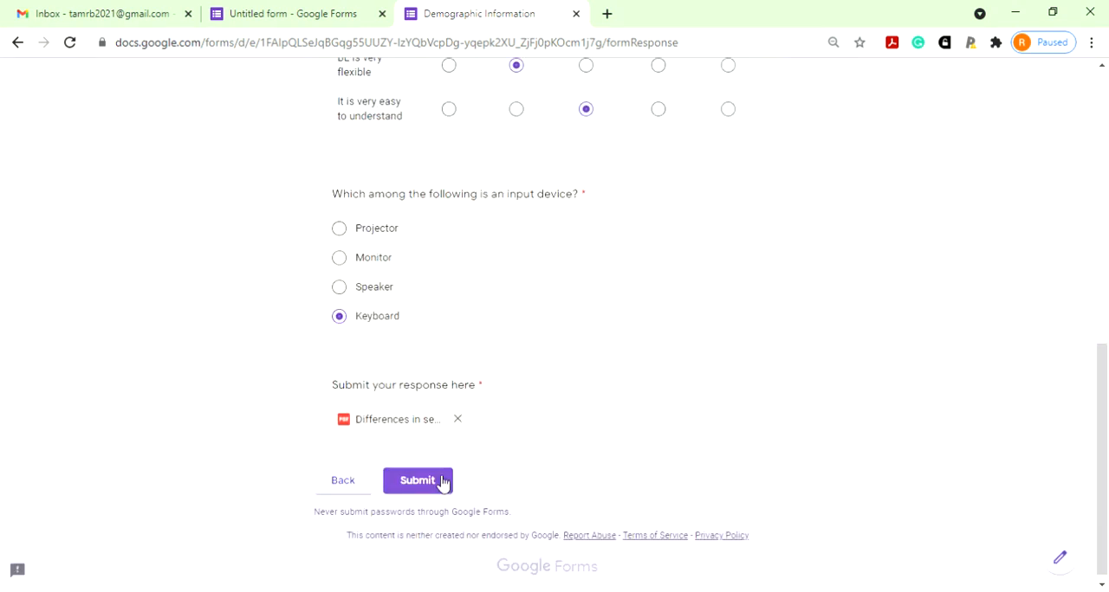
pyautogui.click(440, 489)
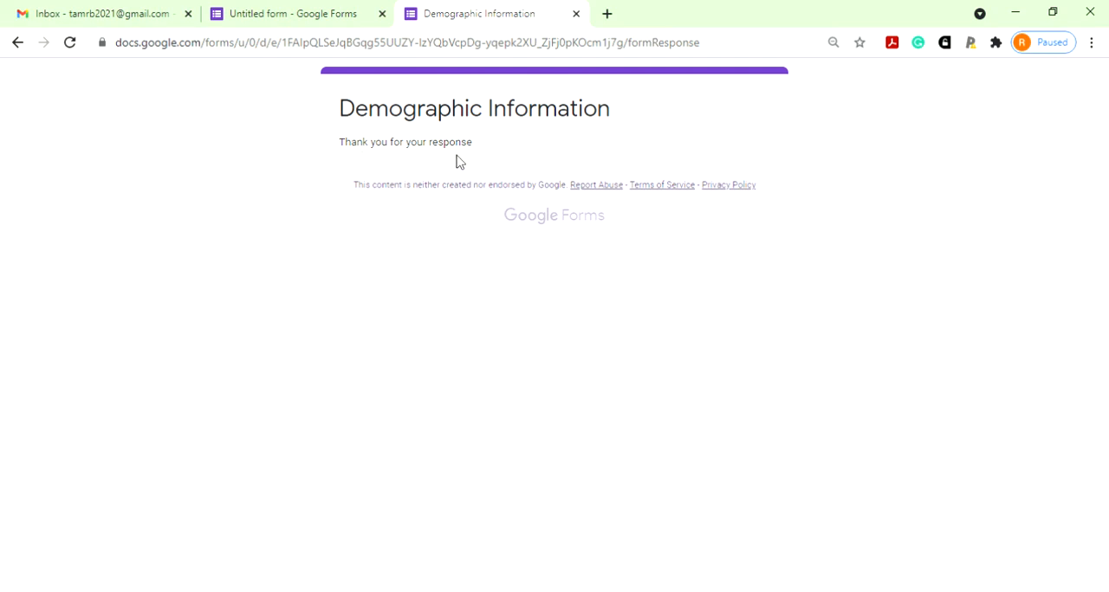
# - Return to the form editor and examine the response summary for every question, down to the file upload
pyautogui.click(286, 10)
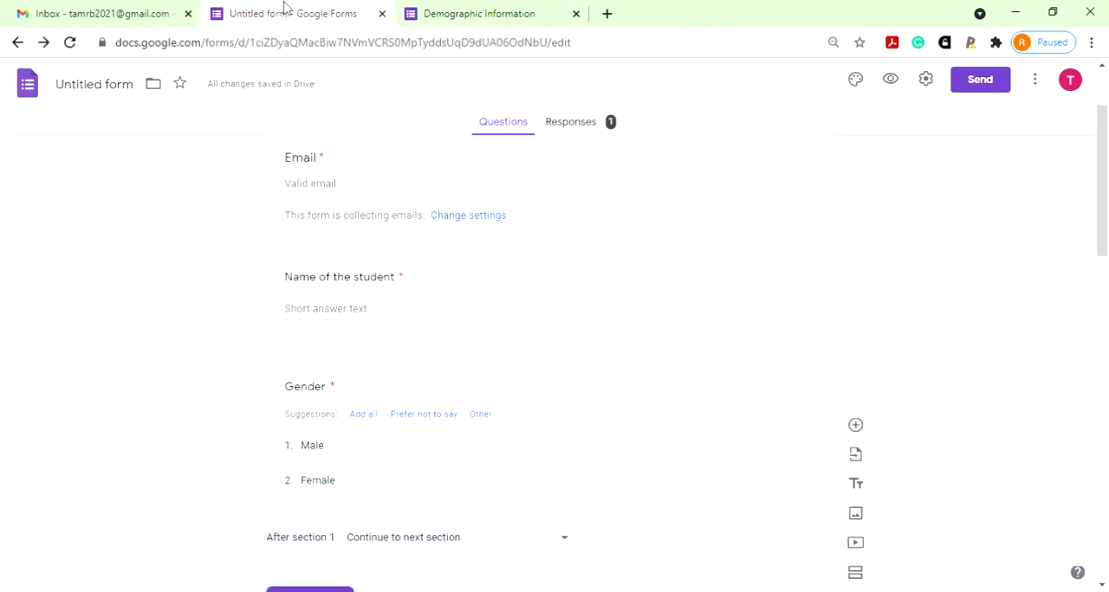
pyautogui.click(578, 125)
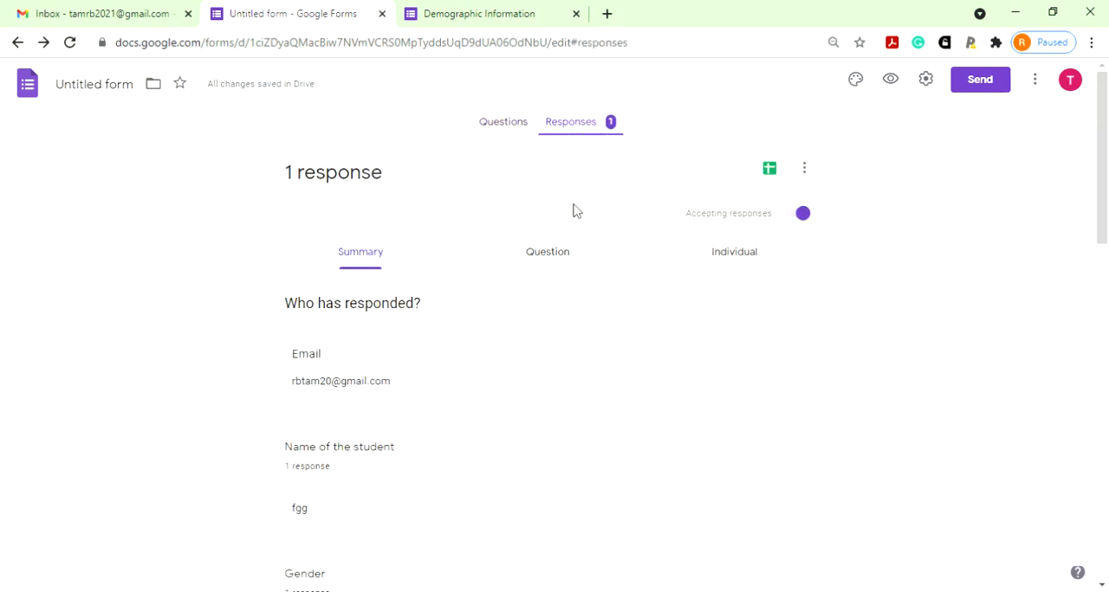
pyautogui.scroll(-10, 638, 334)
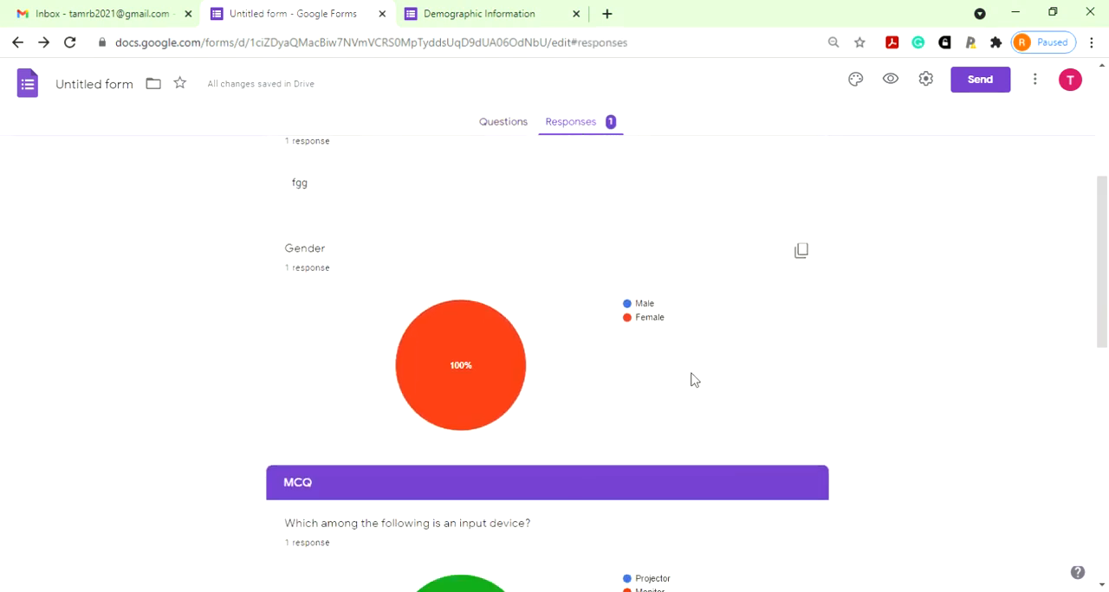
pyautogui.scroll(-2, 701, 381)
pyautogui.scroll(1, 702, 381)
pyautogui.scroll(-1, 703, 381)
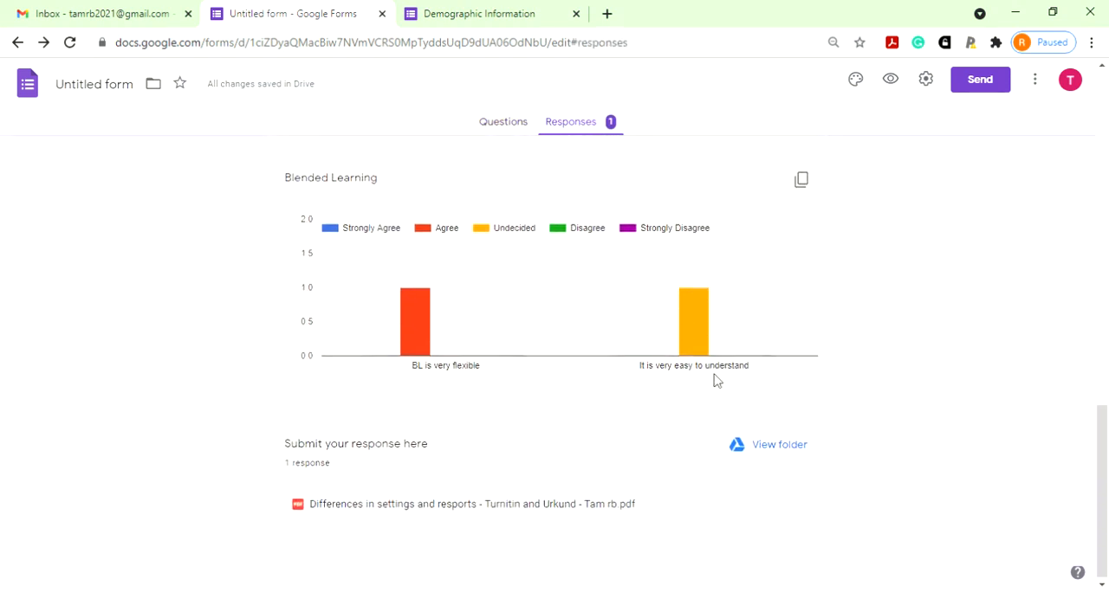
# - Create a new spreadsheet, Untitled form (Responses), as the form's response destination and look over its recorded answers
pyautogui.scroll(1, 717, 381)
pyautogui.scroll(1, 718, 381)
pyautogui.scroll(10, 717, 381)
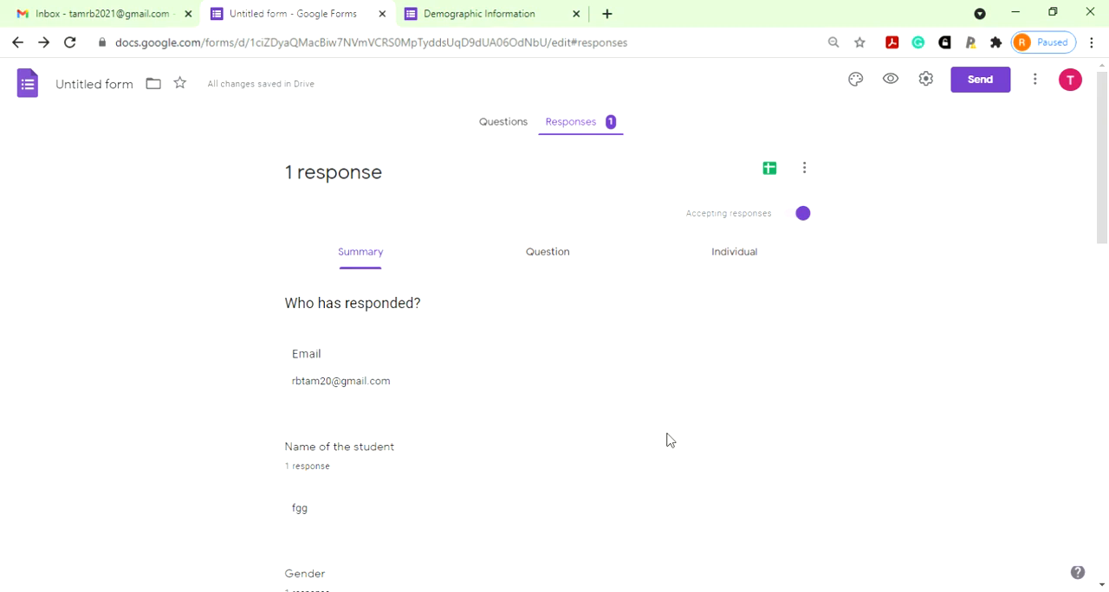
pyautogui.click(770, 171)
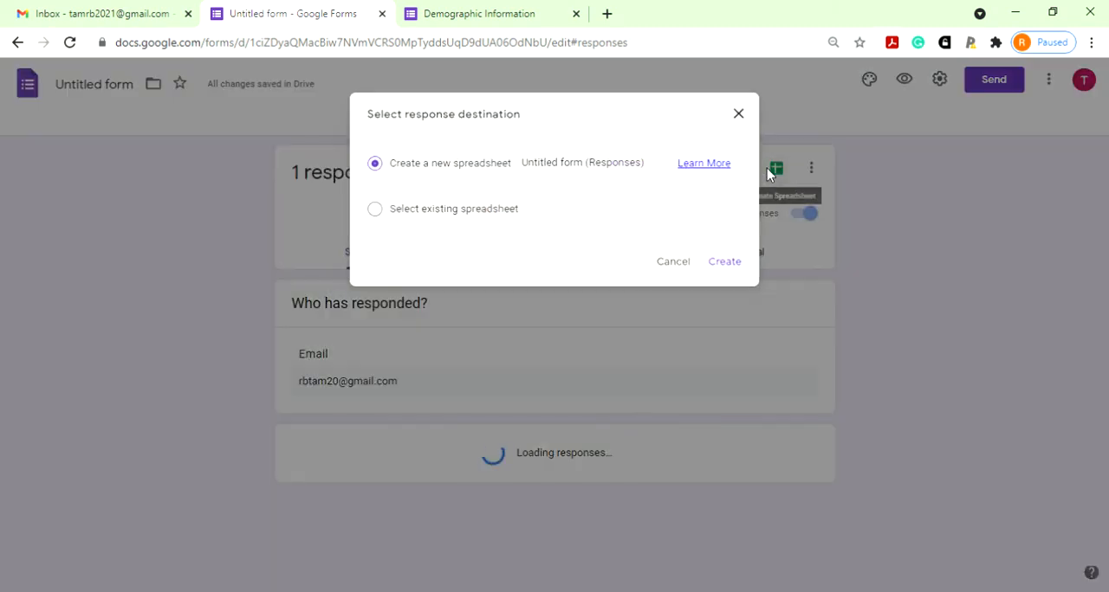
pyautogui.click(724, 262)
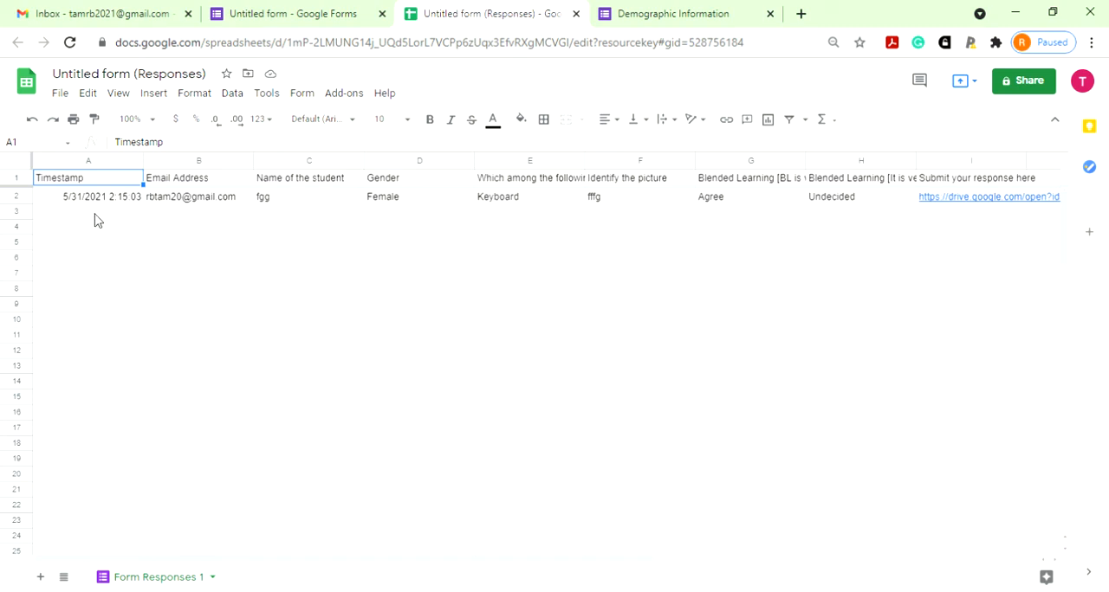
pyautogui.press('Down')
pyautogui.press('Down')
pyautogui.press('Down')
pyautogui.press('Down')
pyautogui.press('Down')
pyautogui.press('Down')
pyautogui.press('Down')
pyautogui.press('Down')
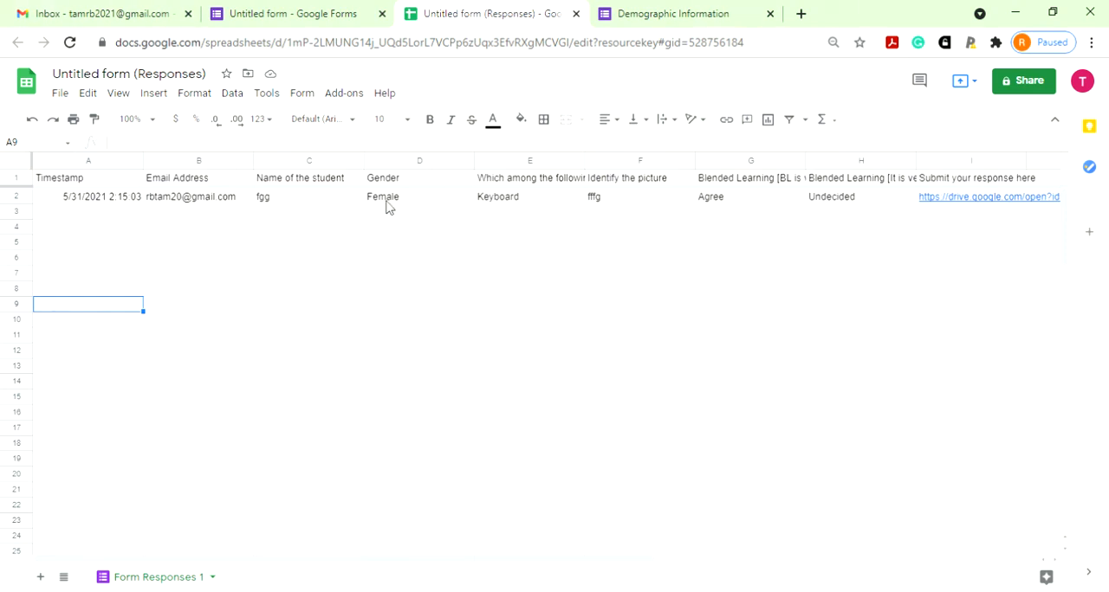
# - Return to the form editor and copy the form's shortened sharing link from the send options
pyautogui.click(319, 7)
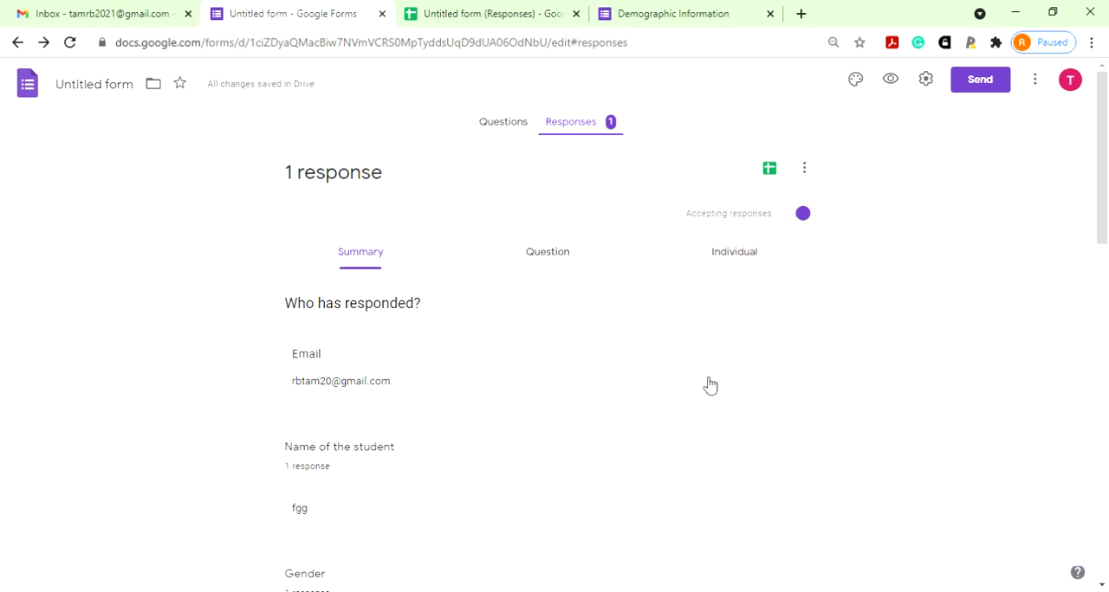
pyautogui.click(983, 81)
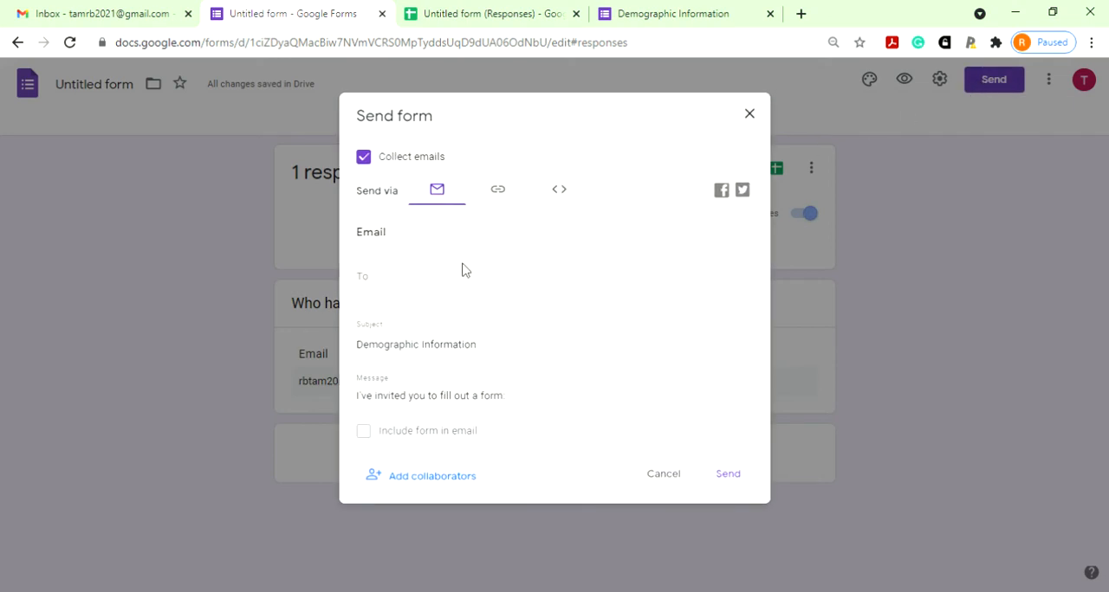
pyautogui.click(400, 281)
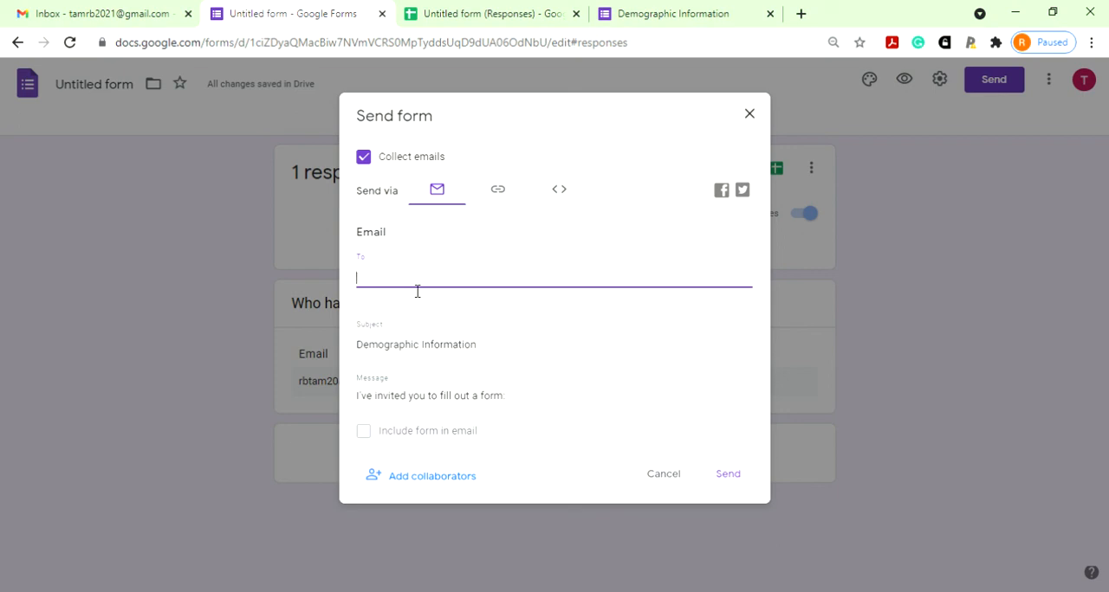
pyautogui.click(499, 194)
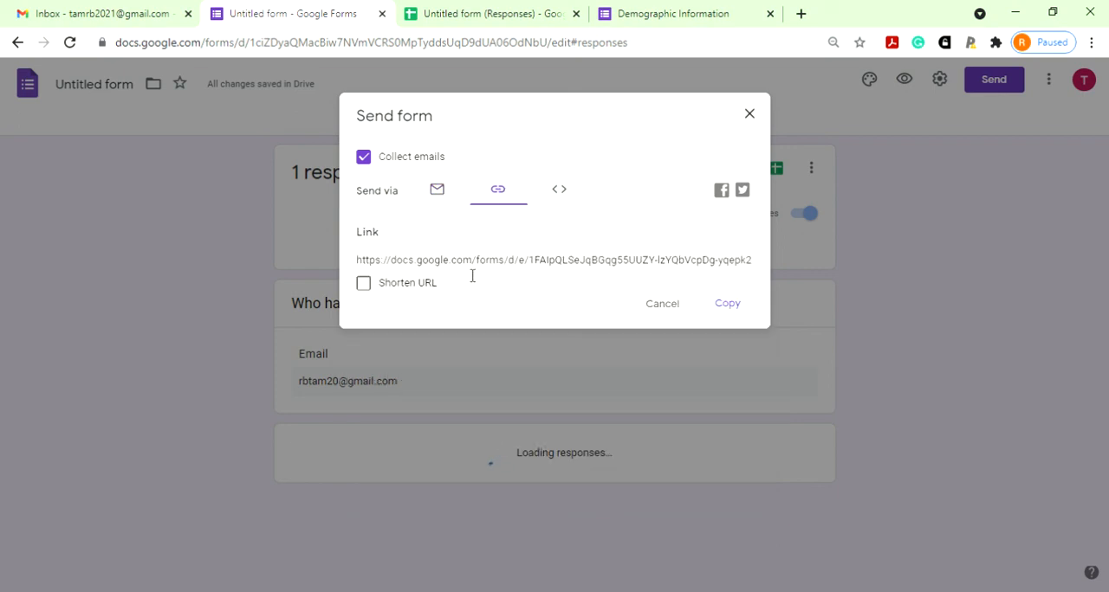
pyautogui.click(364, 284)
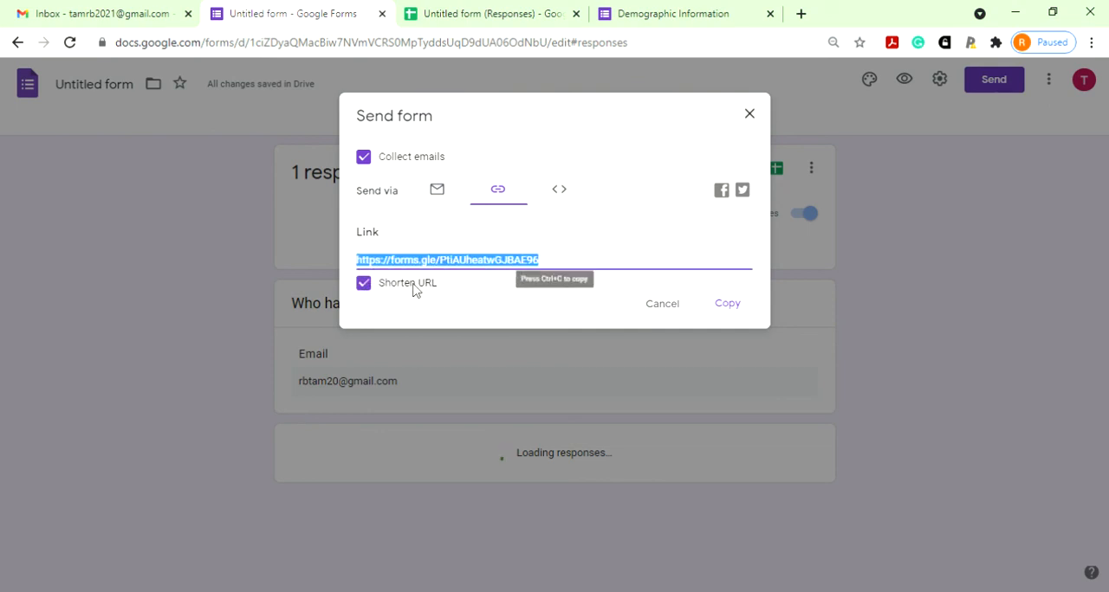
pyautogui.click(730, 307)
pyautogui.click(749, 116)
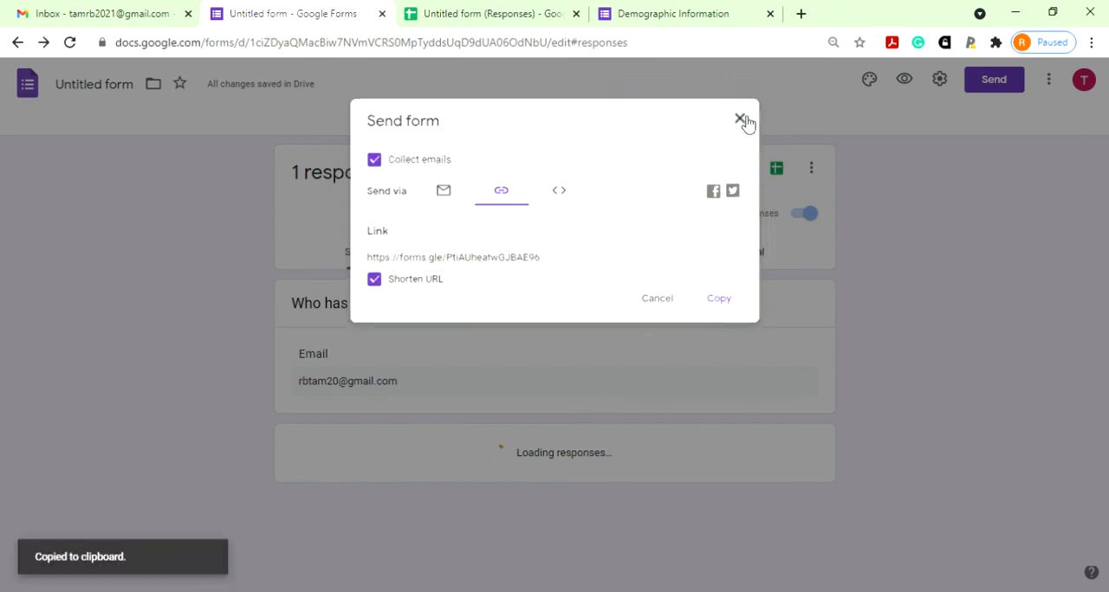
# - Switch to Gmail, paste the copied form link into the body of a new message, and minimise the draft
pyautogui.click(147, 7)
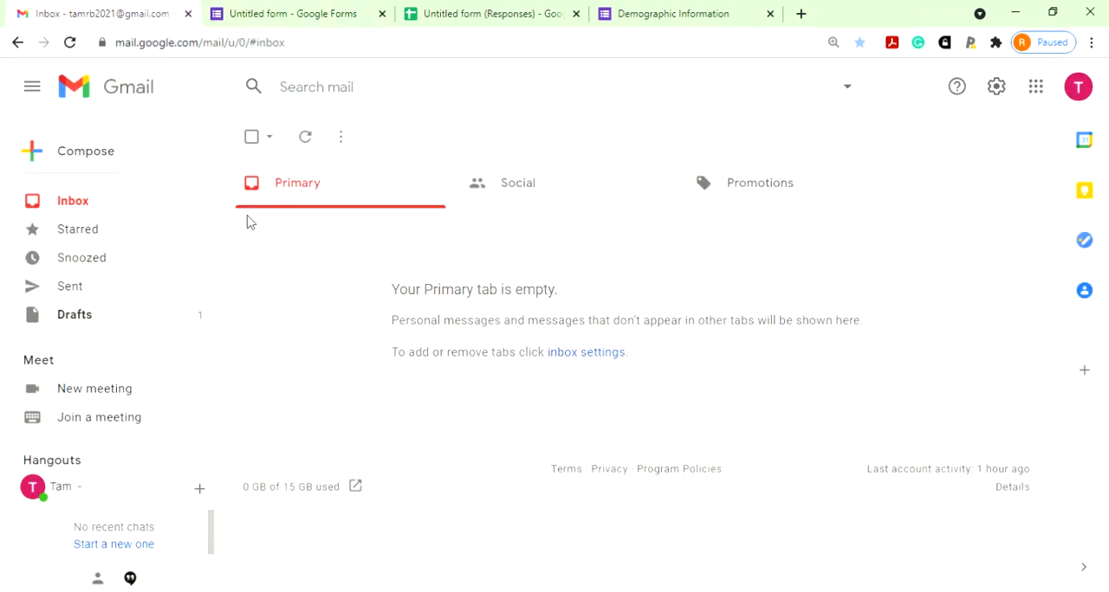
pyautogui.click(79, 151)
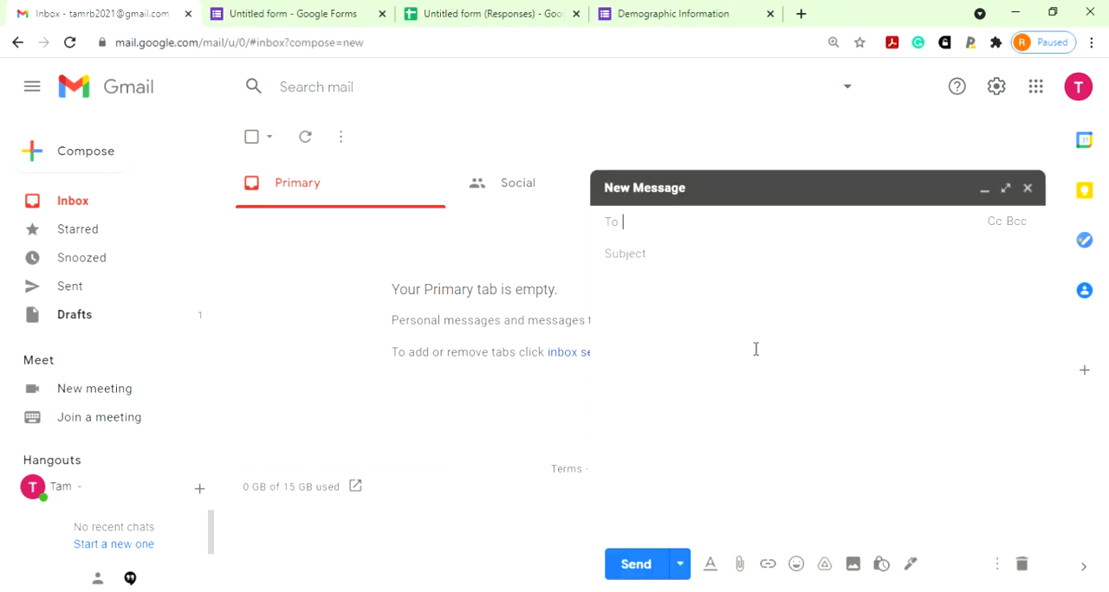
pyautogui.hotkey('ctrl', 'v')
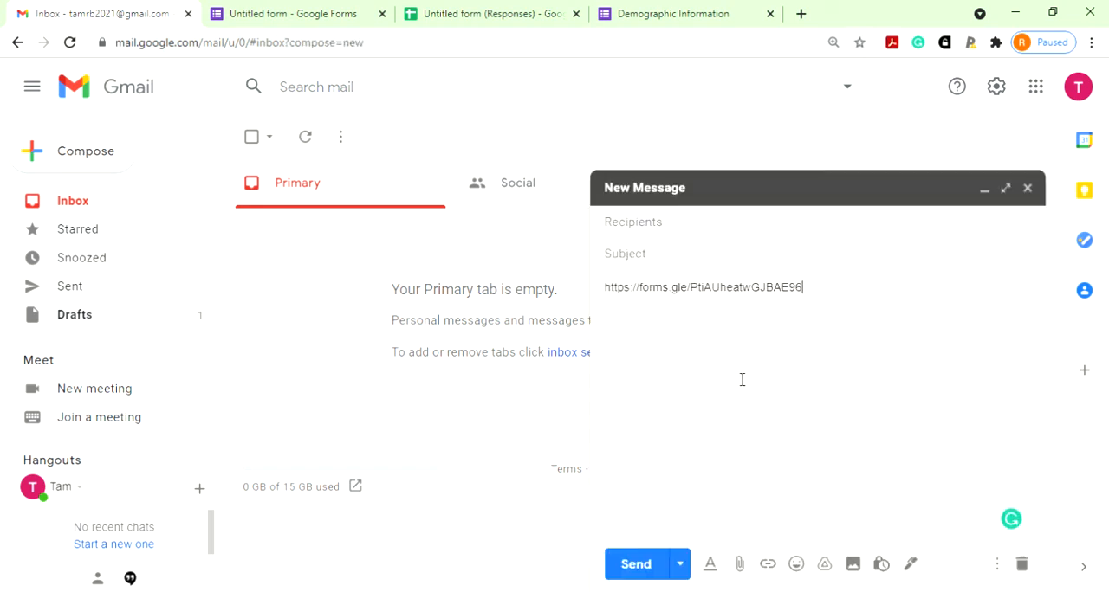
pyautogui.click(668, 223)
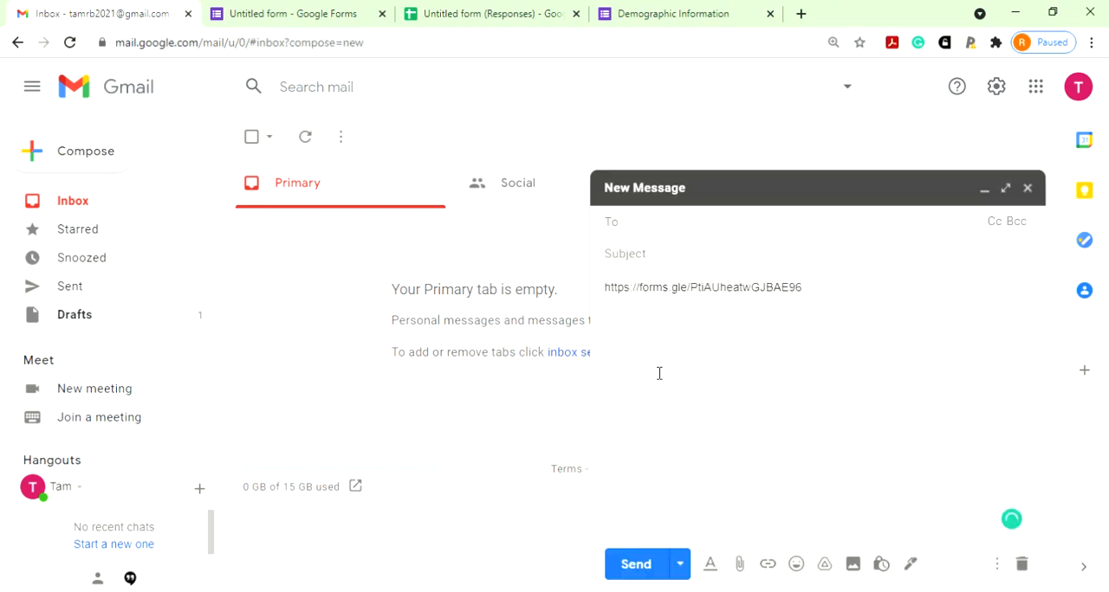
pyautogui.click(985, 189)
# - Go back to the form's response summary and look over the respondent, student name and gender answers
pyautogui.click(522, 8)
pyautogui.click(292, 11)
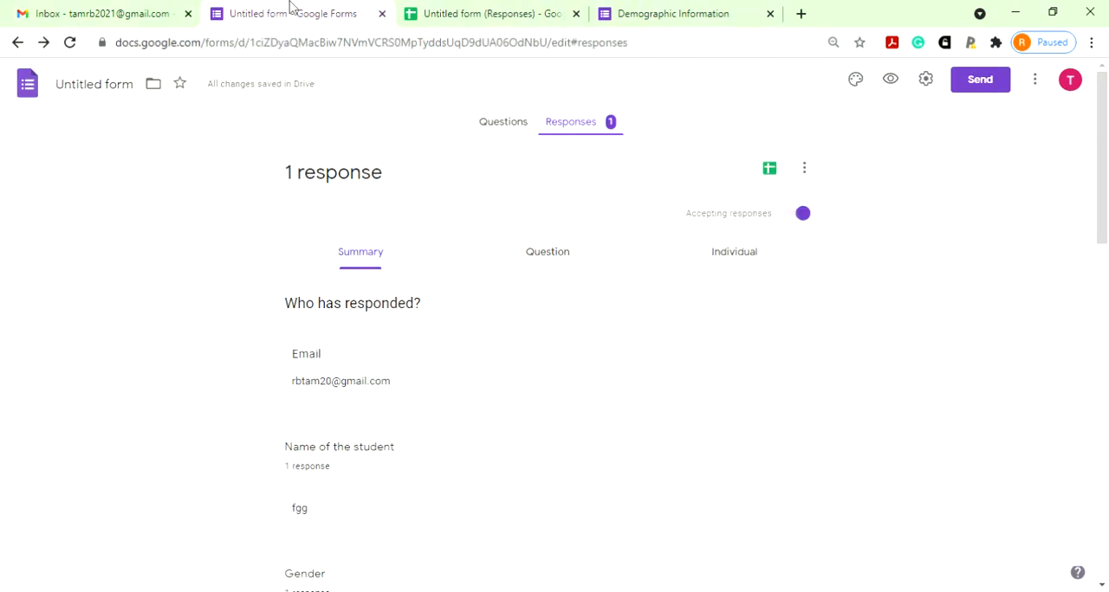
pyautogui.scroll(-8, 662, 454)
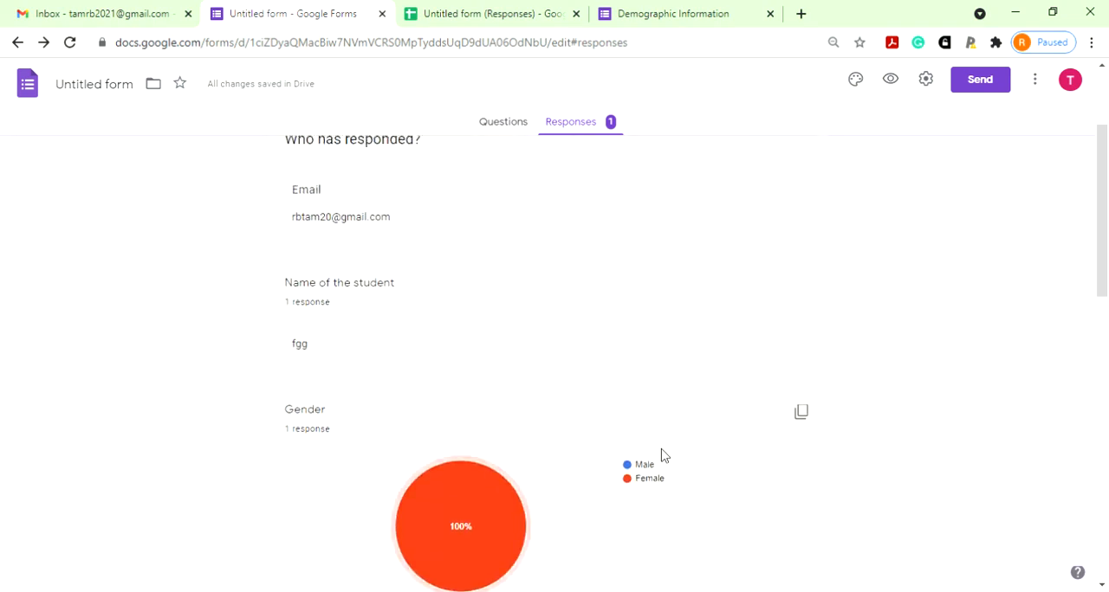
pyautogui.scroll(5, 658, 446)
pyautogui.scroll(3, 654, 438)
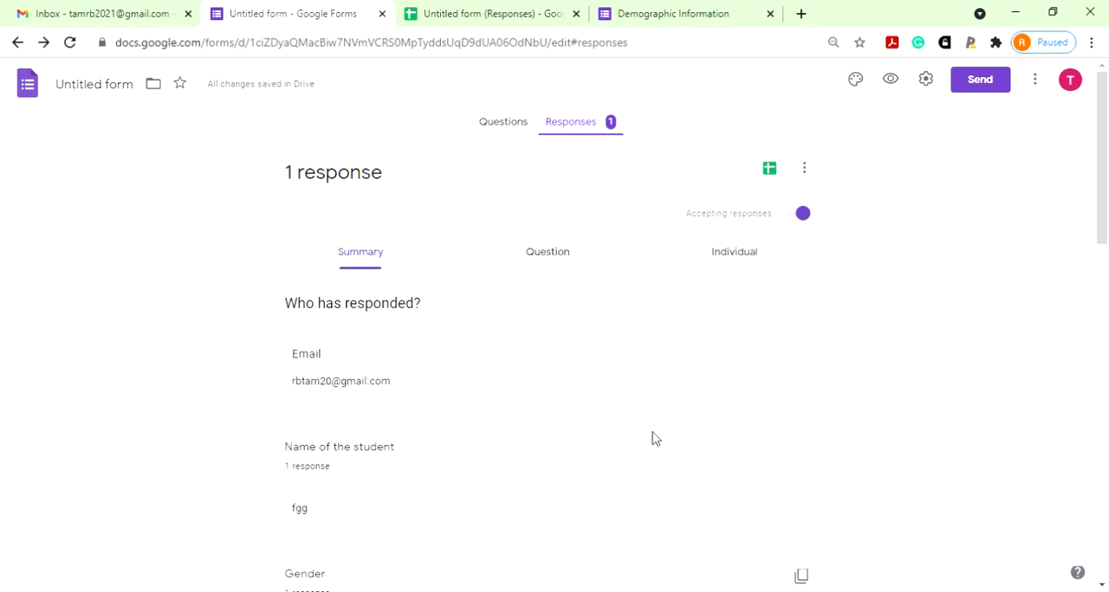